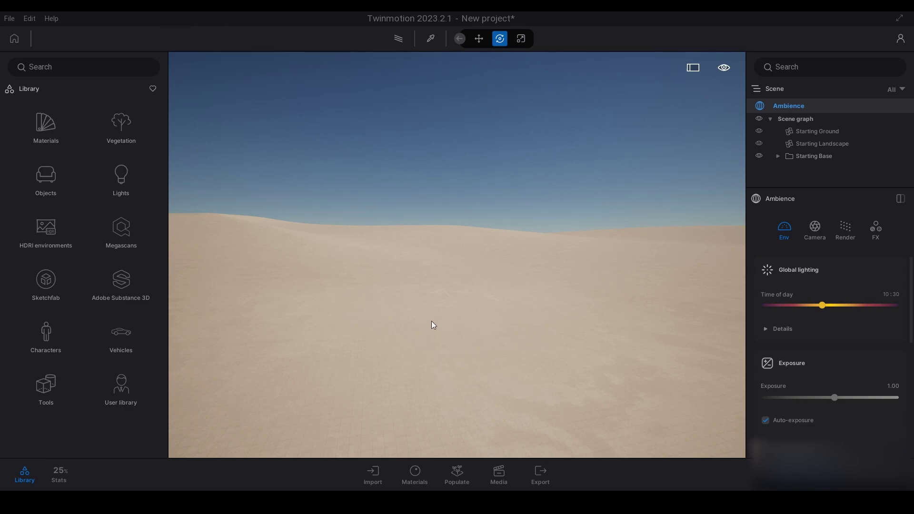
- Start a new scene without saving the current project
{"action": "left_click", "coordinate": [460, 469]}
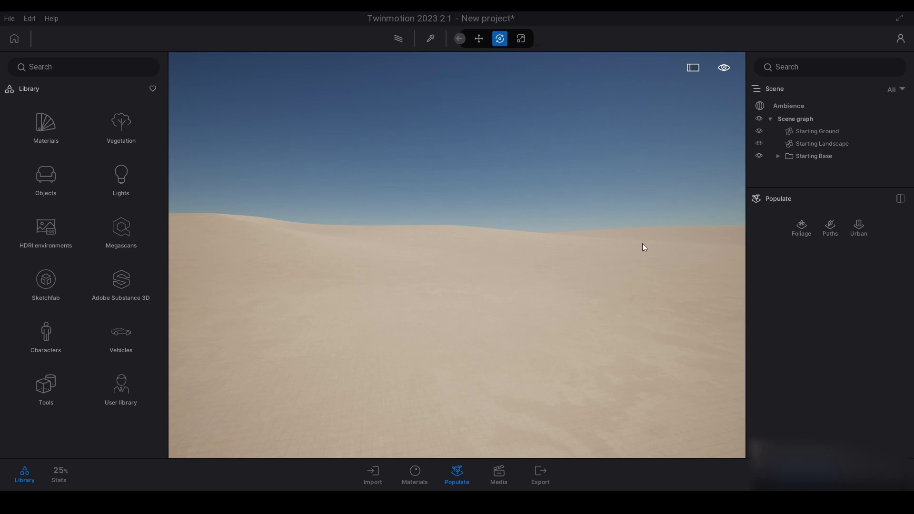
{"action": "left_click", "coordinate": [9, 18]}
{"action": "left_click", "coordinate": [22, 33]}
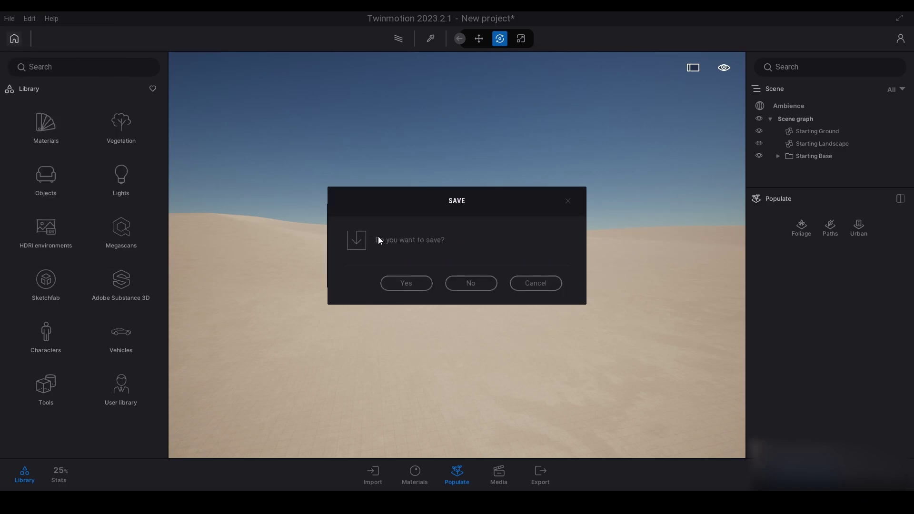
{"action": "left_click", "coordinate": [470, 284]}
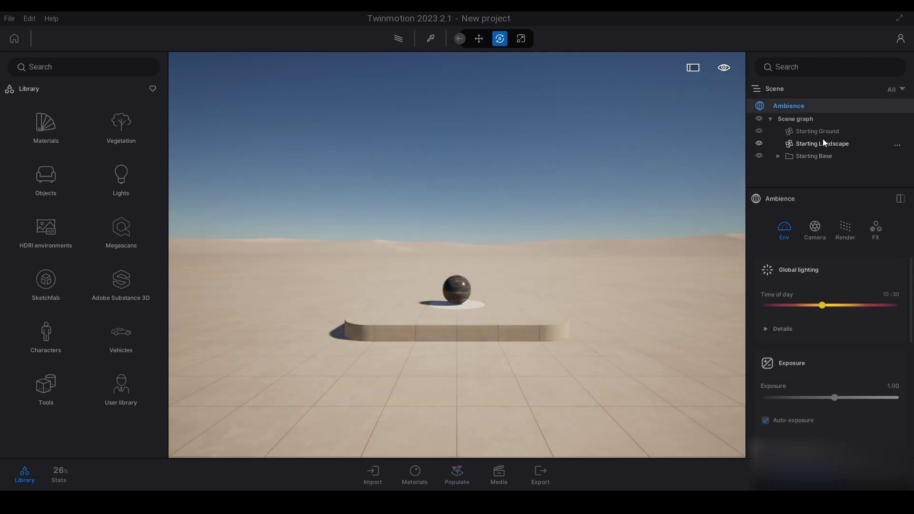
- Search the library for Grass and apply the Grassy Soil material to the open desert ground
{"action": "right_click_drag", "start_coordinate": [484, 267], "coordinate": [603, 240]}
{"action": "key", "text": "w"}
{"action": "key", "text": "Up"}
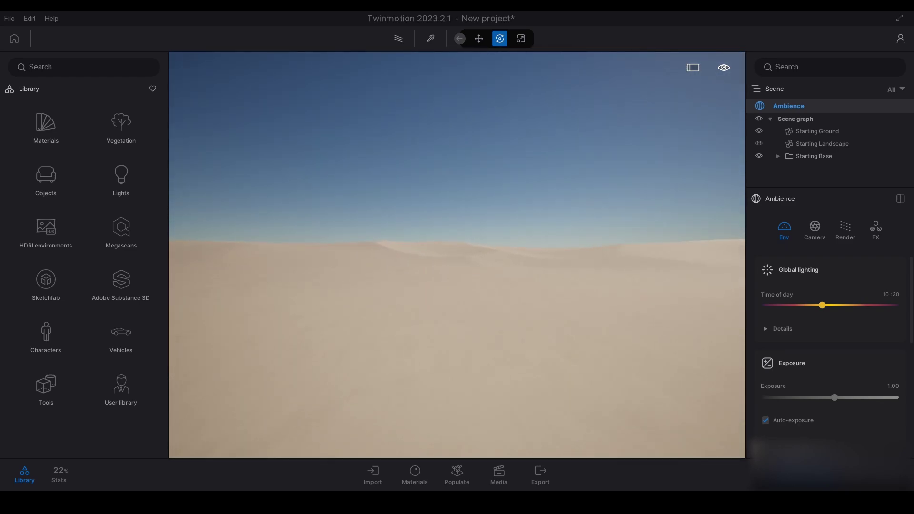
{"action": "key", "text": "Up"}
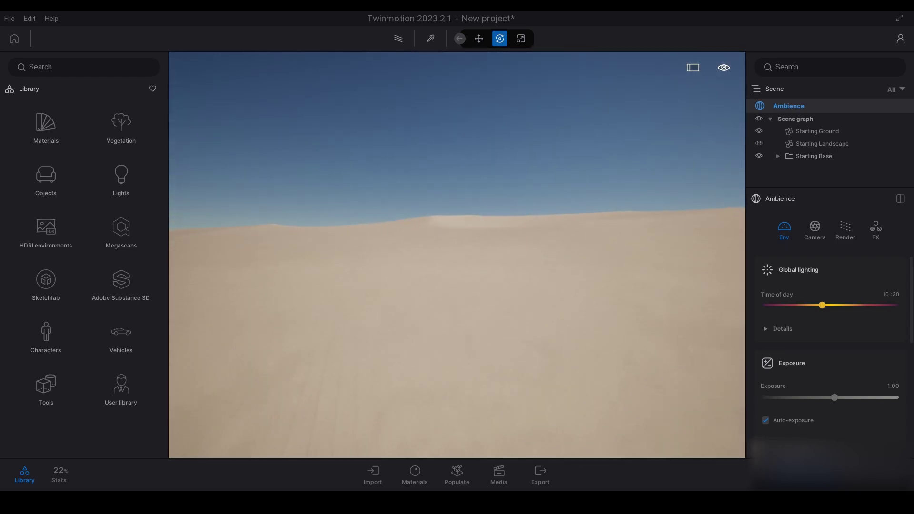
{"action": "key", "text": "Up"}
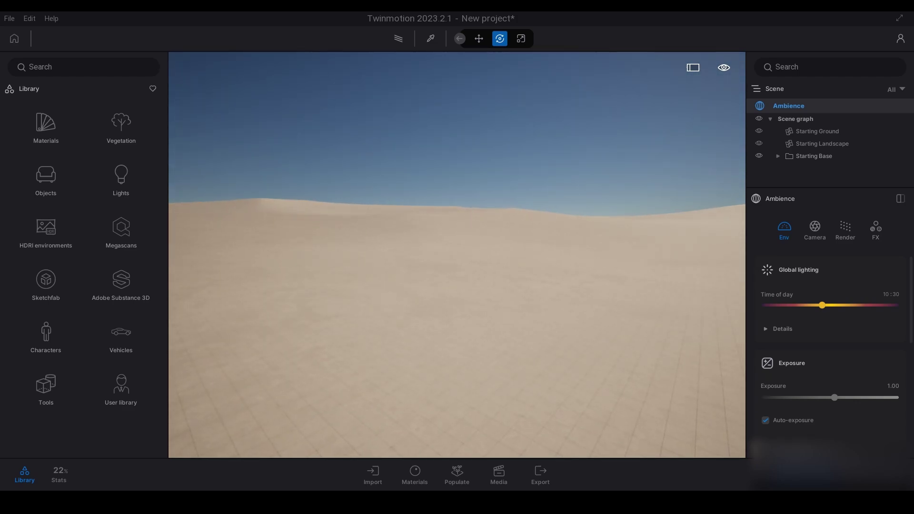
{"action": "key", "text": "Up"}
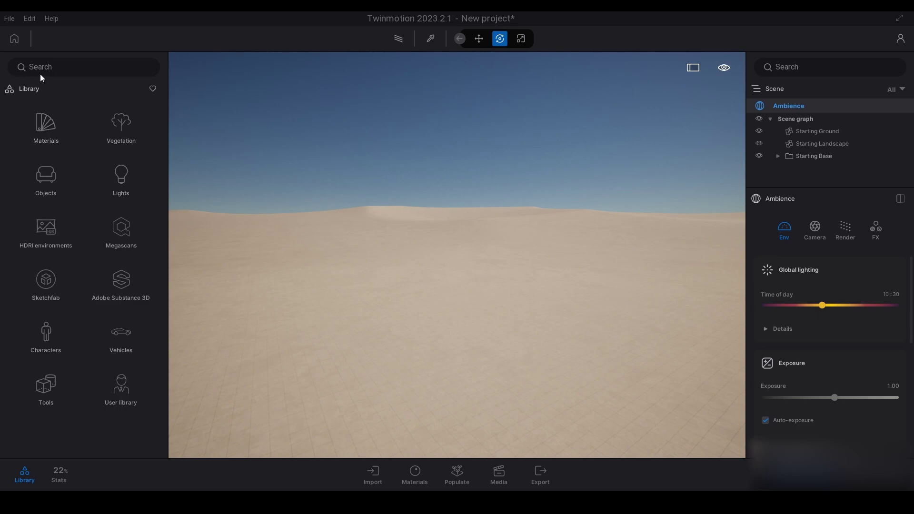
{"action": "left_click", "coordinate": [58, 70]}
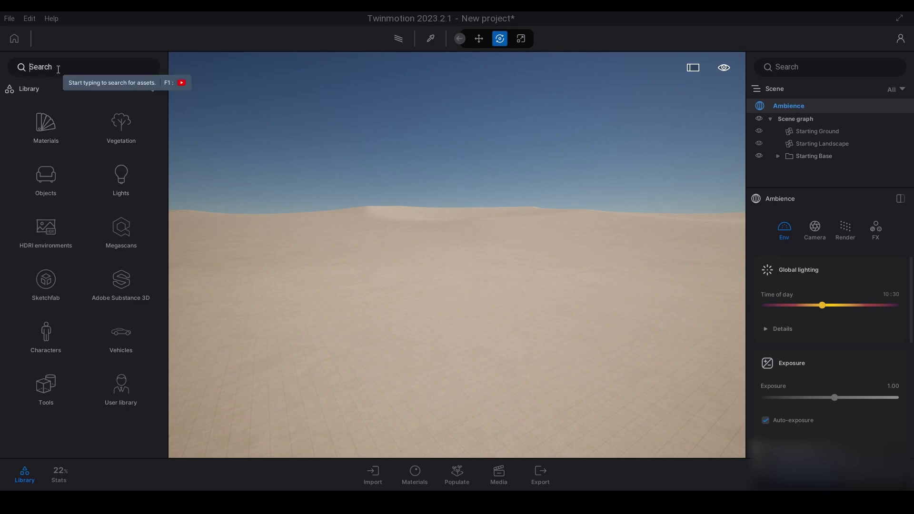
{"action": "type", "text": "Grass"}
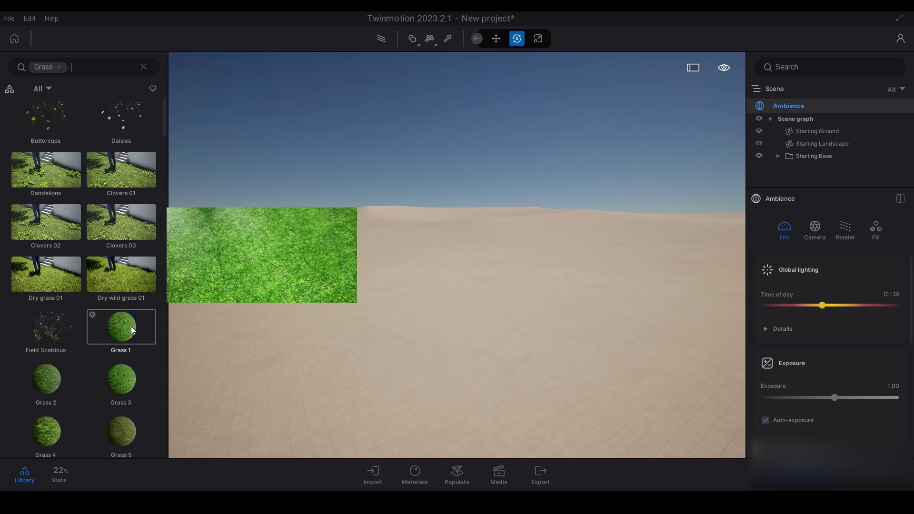
{"action": "mouse_move", "coordinate": [128, 328]}
{"action": "scroll", "coordinate": [130, 384], "scroll_direction": "down", "scroll_amount": 5}
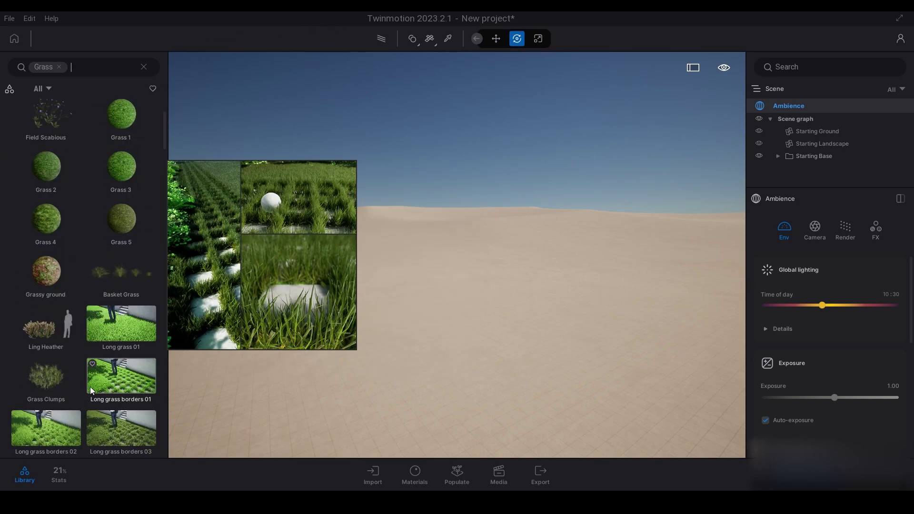
{"action": "scroll", "coordinate": [90, 386], "scroll_direction": "down", "scroll_amount": 5}
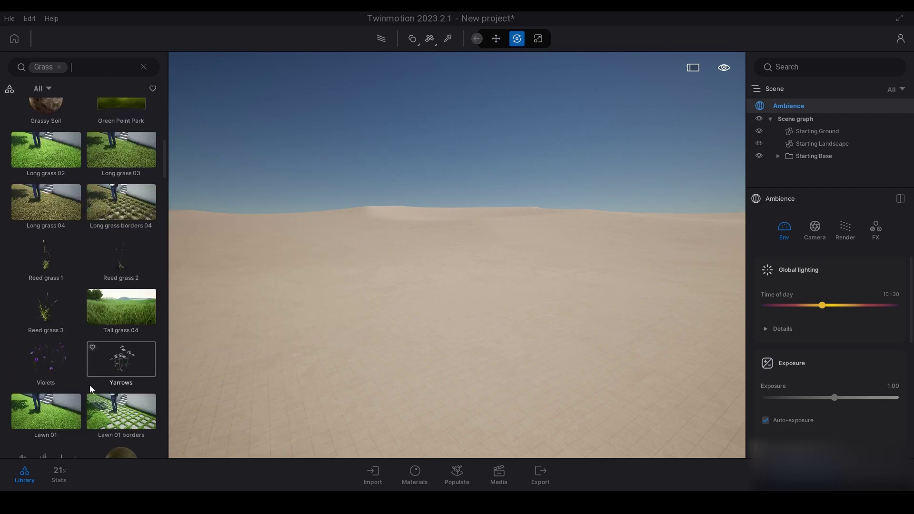
{"action": "scroll", "coordinate": [89, 385], "scroll_direction": "up", "scroll_amount": 3}
{"action": "left_click_drag", "start_coordinate": [40, 231], "coordinate": [543, 325]}
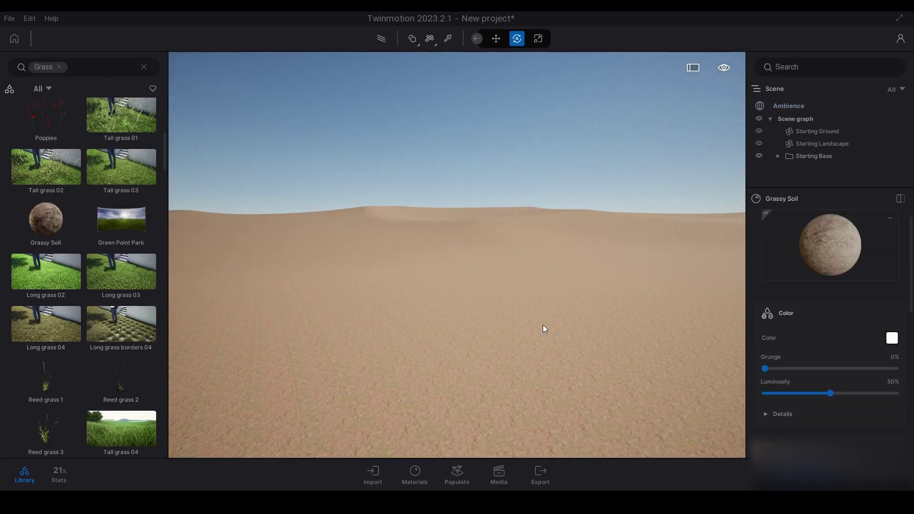
- Set the Grassy Soil material's UV scale to 4.42, then deselect it and clear the library search
{"action": "scroll", "coordinate": [829, 395], "scroll_direction": "down", "scroll_amount": 2}
{"action": "left_click_drag", "start_coordinate": [830, 401], "coordinate": [856, 401]}
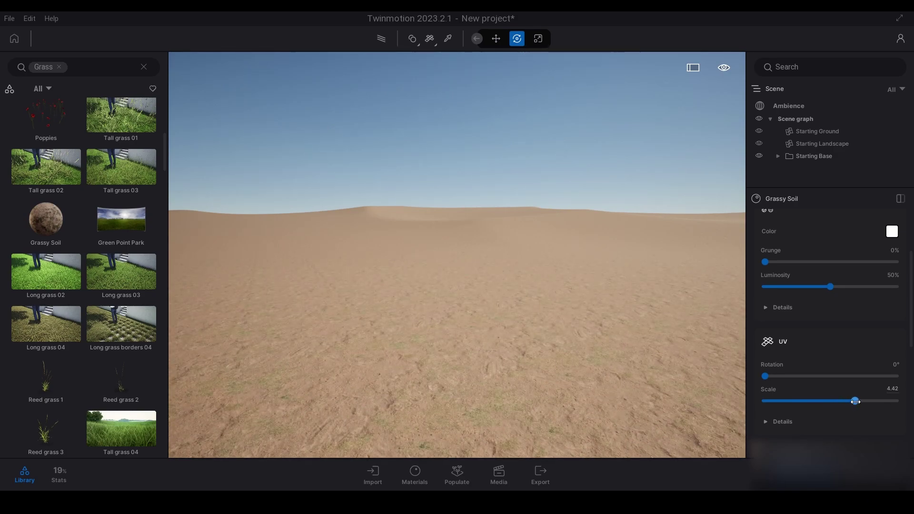
{"action": "left_click", "coordinate": [617, 332]}
{"action": "key", "text": "Escape"}
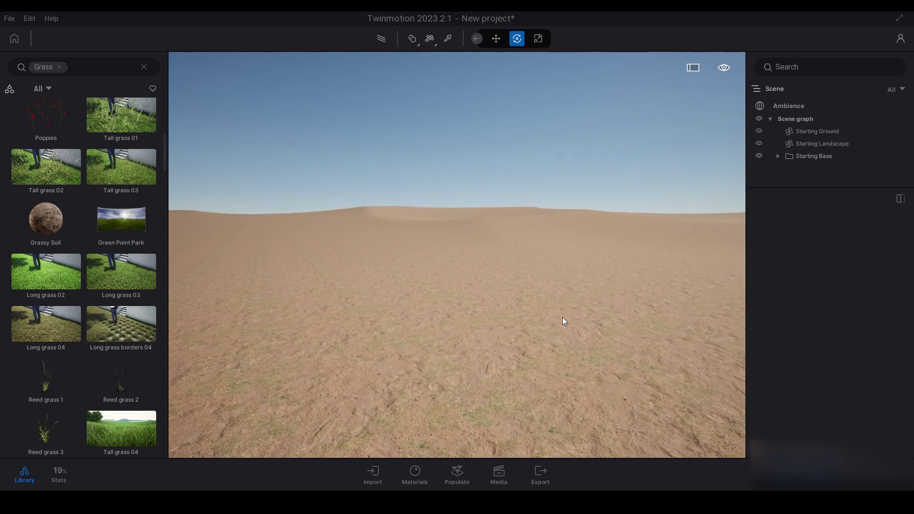
{"action": "key", "text": "Escape"}
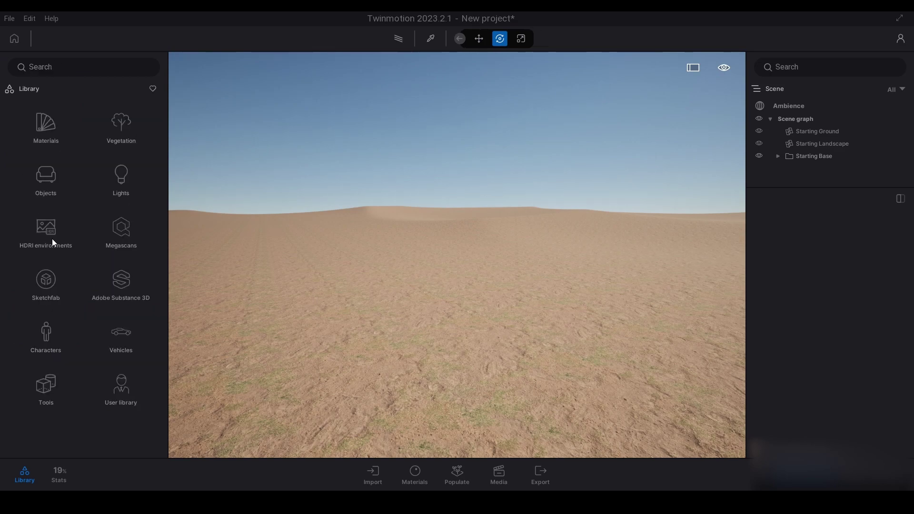
- Open the Megascans library and view the options for the signed-in account
{"action": "left_click", "coordinate": [471, 472]}
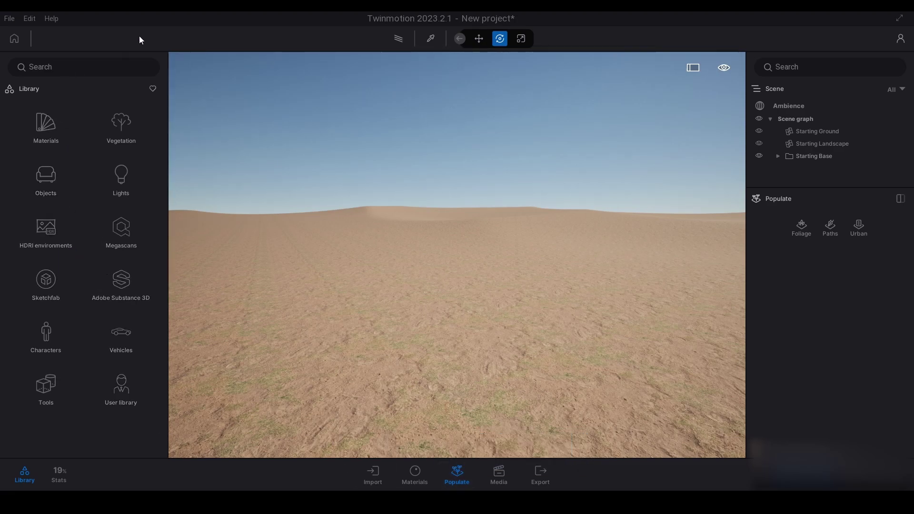
{"action": "left_click", "coordinate": [121, 233]}
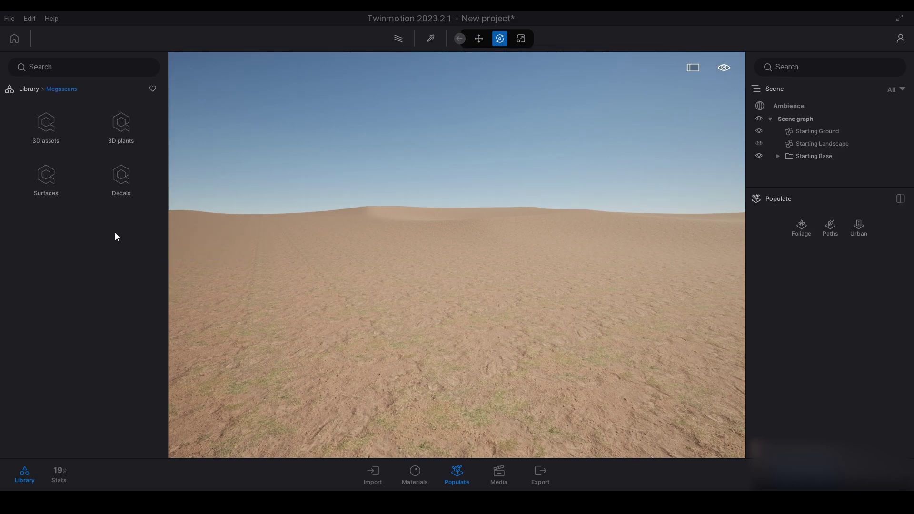
{"action": "left_click", "coordinate": [6, 16]}
{"action": "mouse_move", "coordinate": [41, 246]}
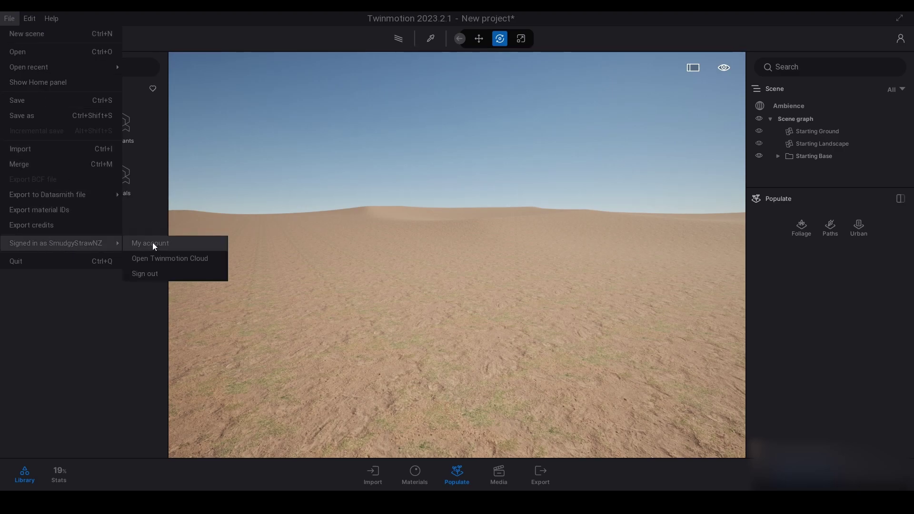
{"action": "left_click", "coordinate": [10, 18]}
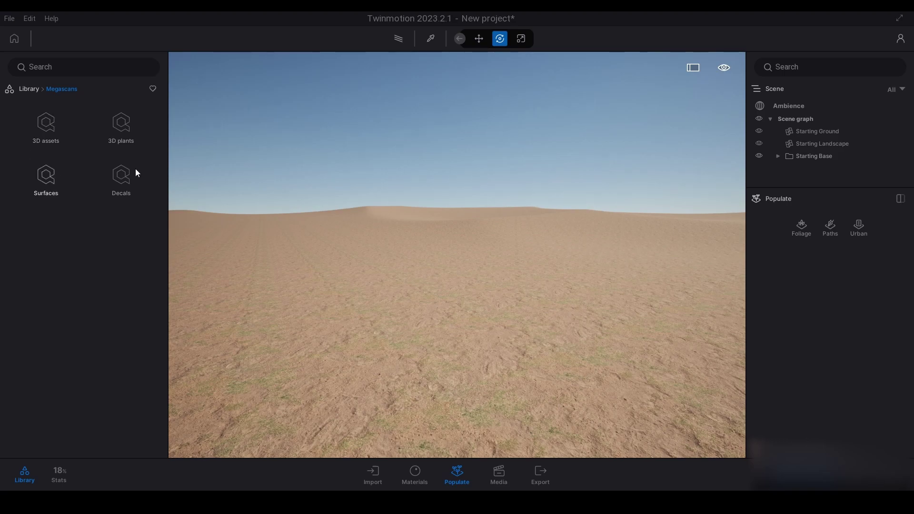
- Browse the Megascans 3D plants to the Meadow shrubs and select European Spindle 05, 08 and 09
{"action": "left_click", "coordinate": [121, 128]}
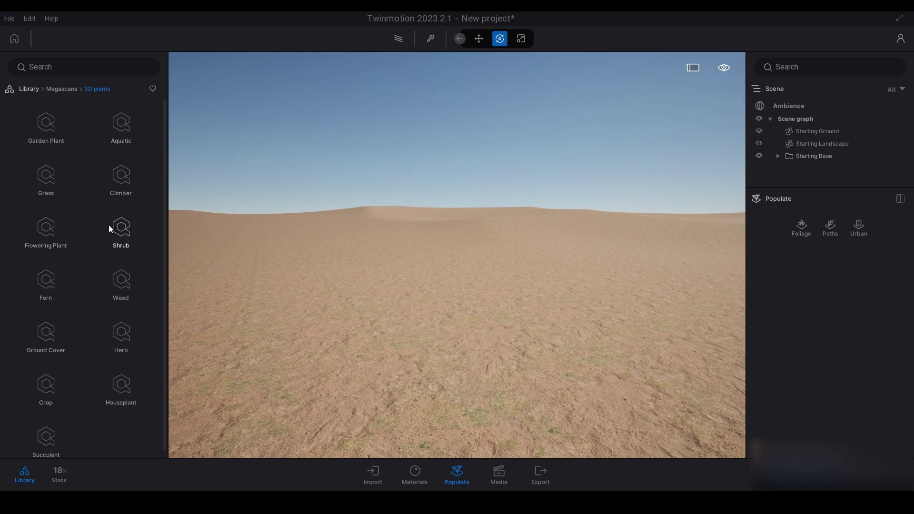
{"action": "left_click", "coordinate": [123, 227]}
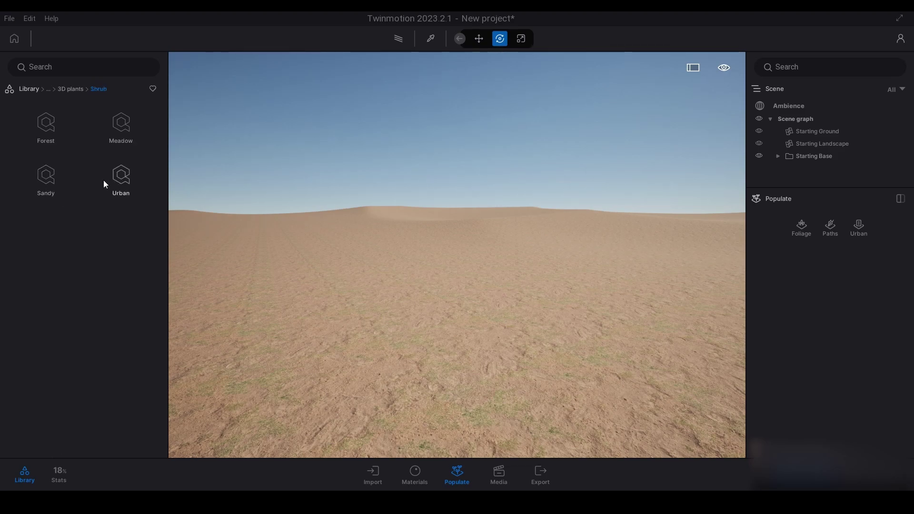
{"action": "left_click", "coordinate": [120, 178]}
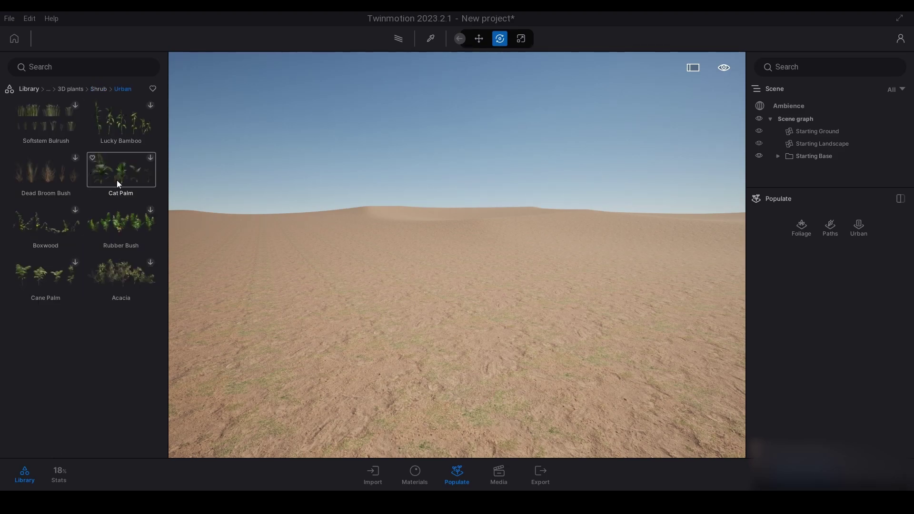
{"action": "left_click", "coordinate": [99, 89]}
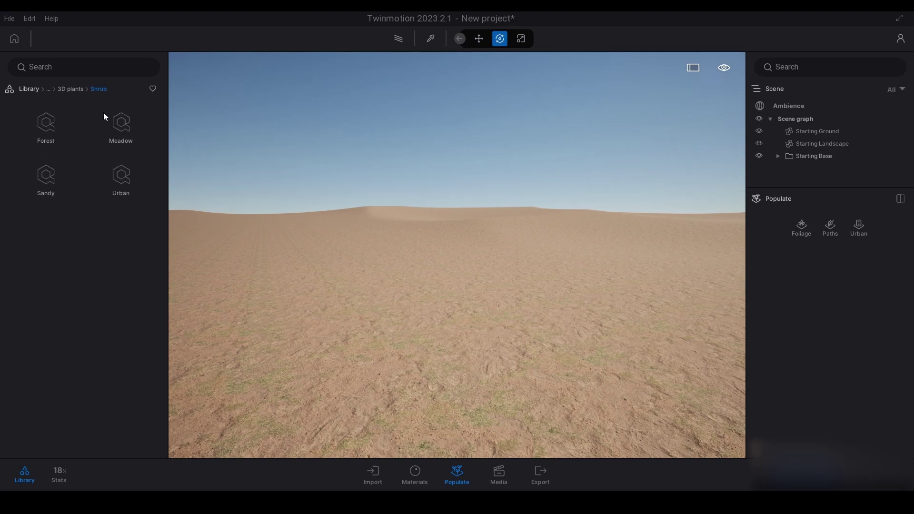
{"action": "left_click", "coordinate": [119, 142]}
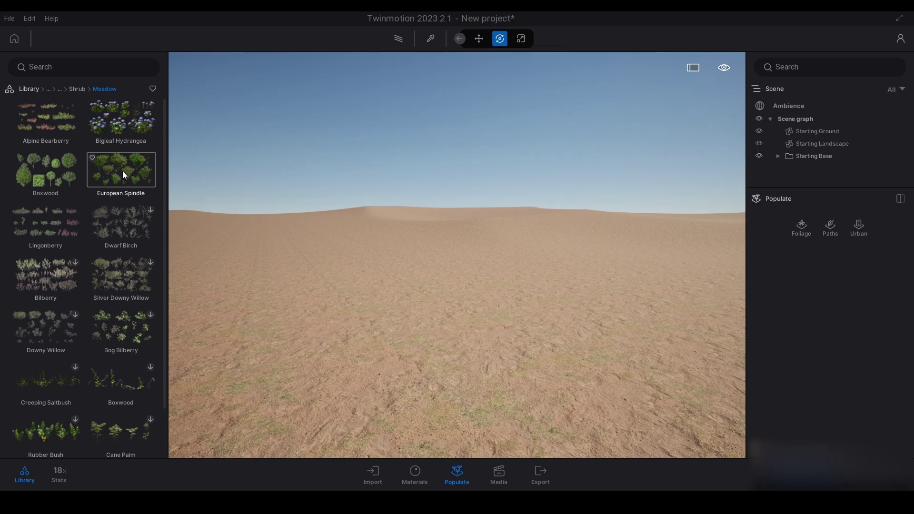
{"action": "left_click", "coordinate": [122, 171]}
{"action": "scroll", "coordinate": [323, 224], "scroll_direction": "down", "scroll_amount": 1}
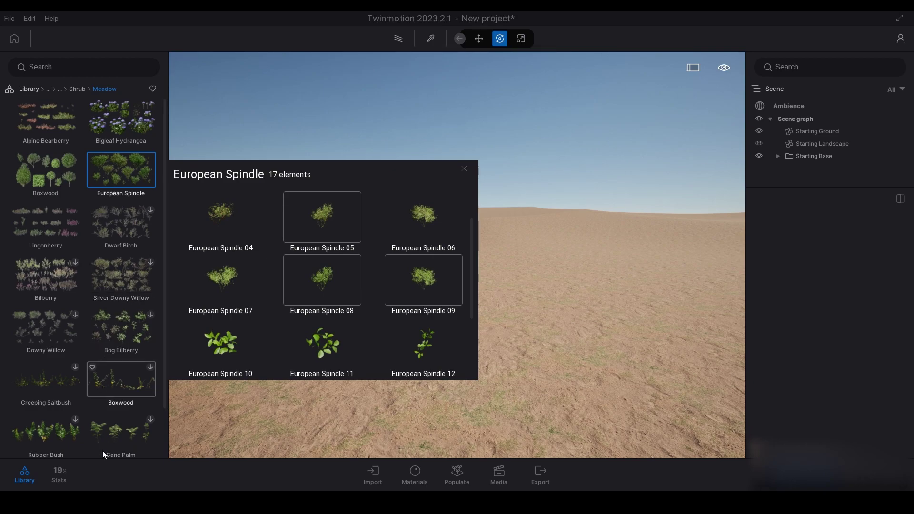
- Set up foliage painting and add the selected European Spindle 05, 08 and 09 to its model list
{"action": "left_click", "coordinate": [459, 475]}
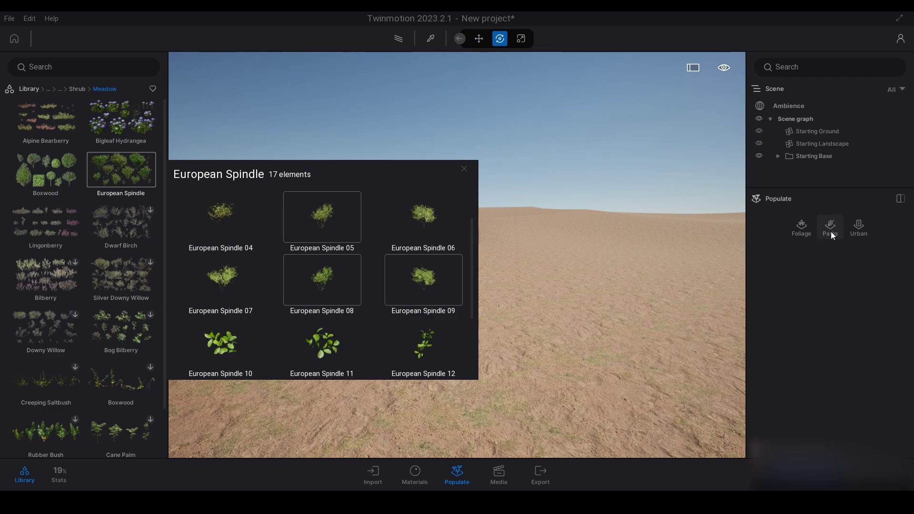
{"action": "left_click", "coordinate": [801, 228]}
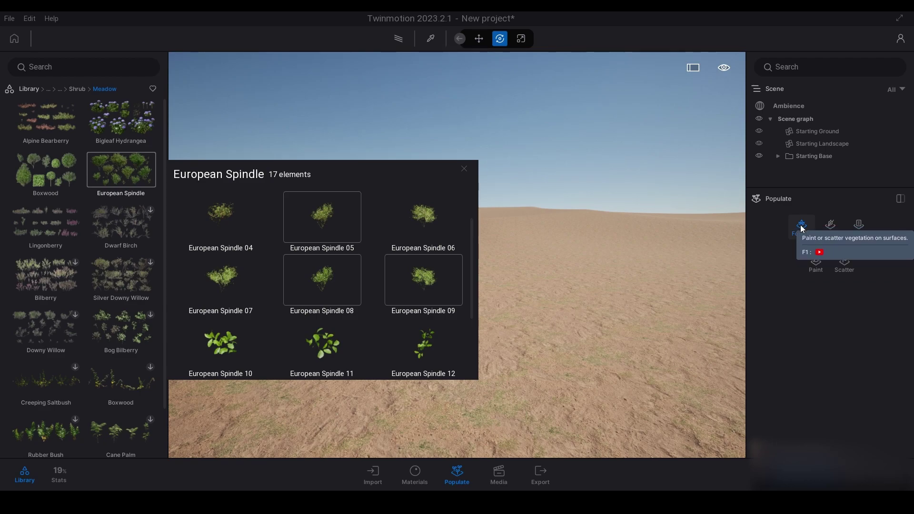
{"action": "left_click", "coordinate": [817, 261]}
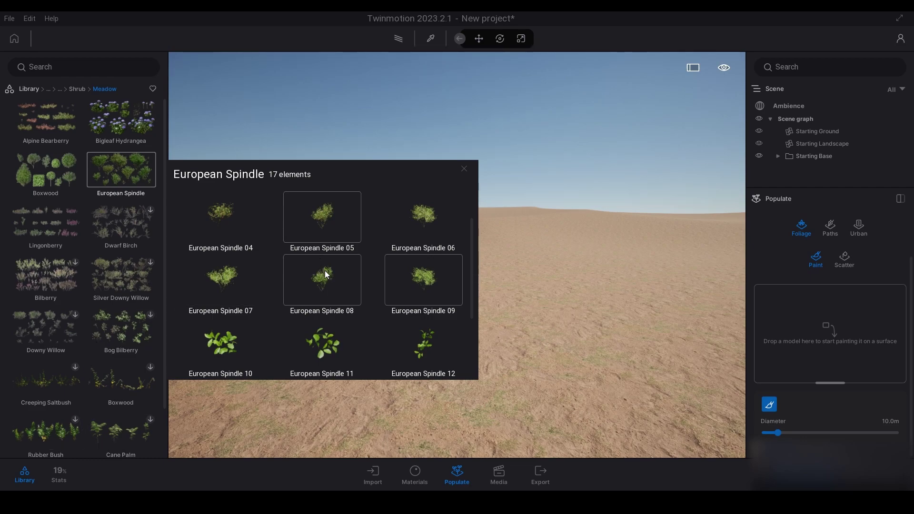
{"action": "mouse_move", "coordinate": [323, 277]}
{"action": "left_mouse_down"}
{"action": "mouse_move", "coordinate": [110, 290]}
{"action": "mouse_move", "coordinate": [85, 453]}
{"action": "mouse_move", "coordinate": [173, 484]}
{"action": "mouse_move", "coordinate": [667, 485]}
{"action": "mouse_move", "coordinate": [790, 397]}
{"action": "mouse_move", "coordinate": [825, 341]}
{"action": "left_mouse_up"}
{"action": "left_click_drag", "start_coordinate": [825, 378], "coordinate": [822, 355]}
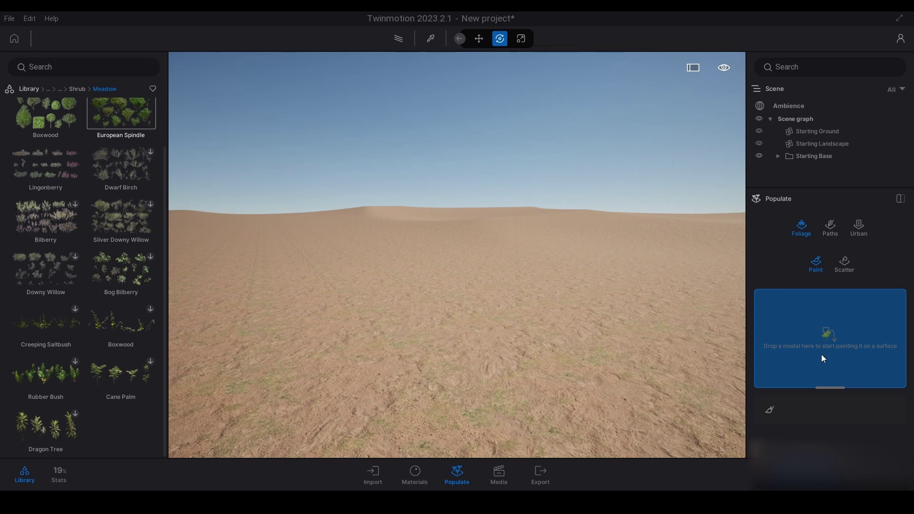
{"action": "left_click_drag", "start_coordinate": [821, 354], "coordinate": [821, 354]}
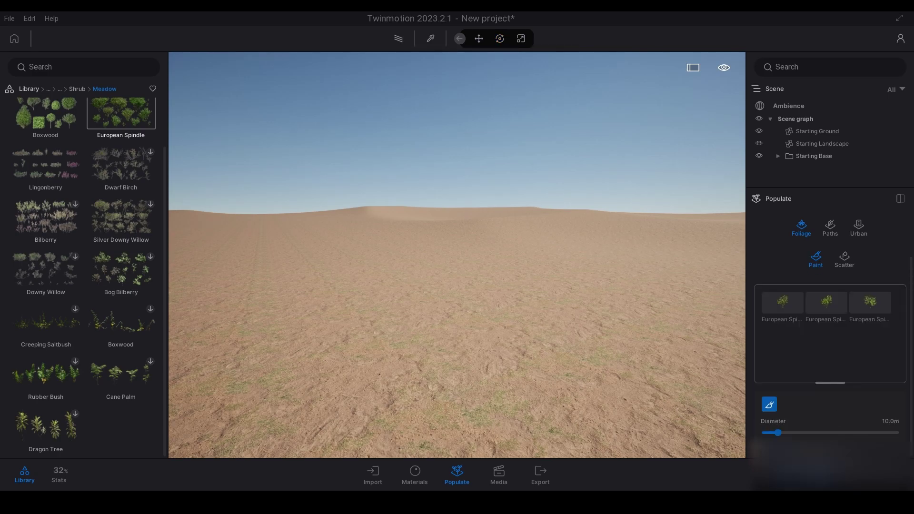
- Add Dry wild grass 01 from the Grass and flowers vegetation to the foliage painting list
{"action": "left_click", "coordinate": [29, 88]}
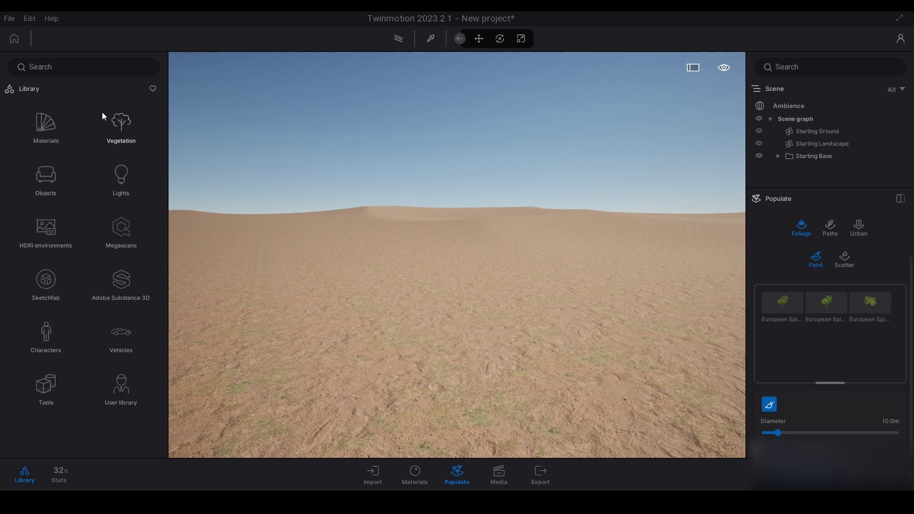
{"action": "left_click", "coordinate": [116, 122]}
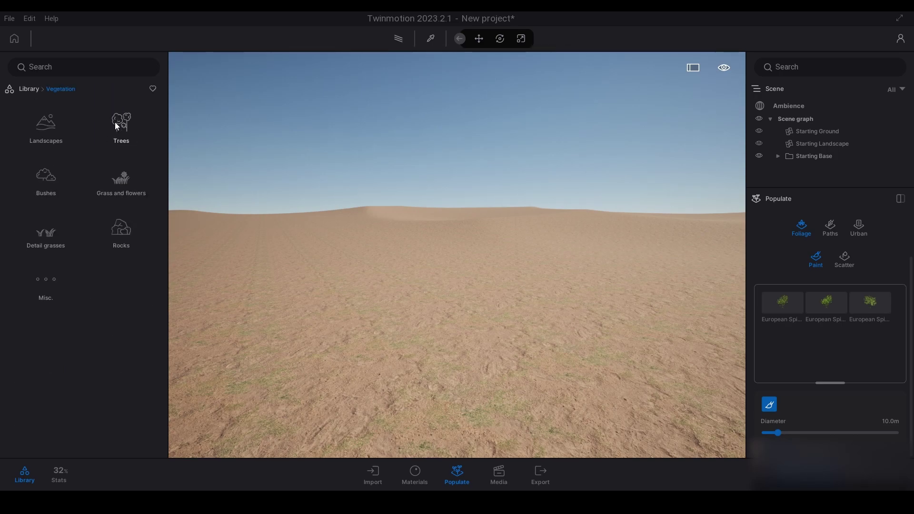
{"action": "left_click", "coordinate": [115, 175]}
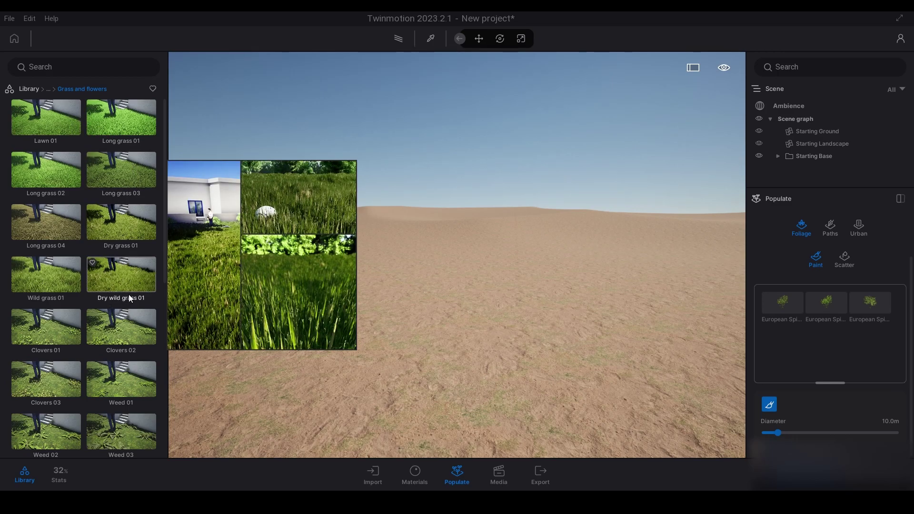
{"action": "mouse_move", "coordinate": [129, 273]}
{"action": "left_mouse_down"}
{"action": "mouse_move", "coordinate": [100, 407]}
{"action": "mouse_move", "coordinate": [112, 469]}
{"action": "mouse_move", "coordinate": [164, 485]}
{"action": "mouse_move", "coordinate": [509, 485]}
{"action": "mouse_move", "coordinate": [826, 466]}
{"action": "mouse_move", "coordinate": [847, 359]}
{"action": "left_mouse_up"}
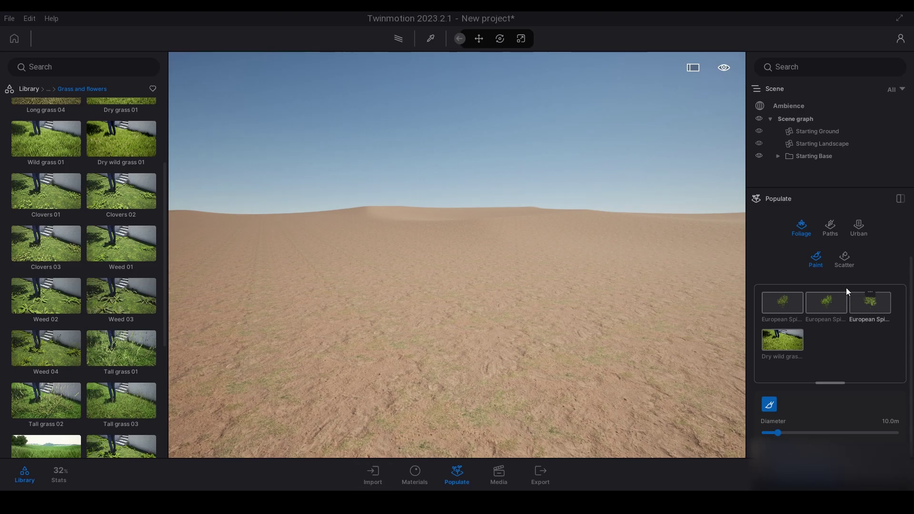
- Select all three European Spindle shrubs and the dry wild grass and raise their painting density to the maximum
{"action": "left_click", "coordinate": [781, 311]}
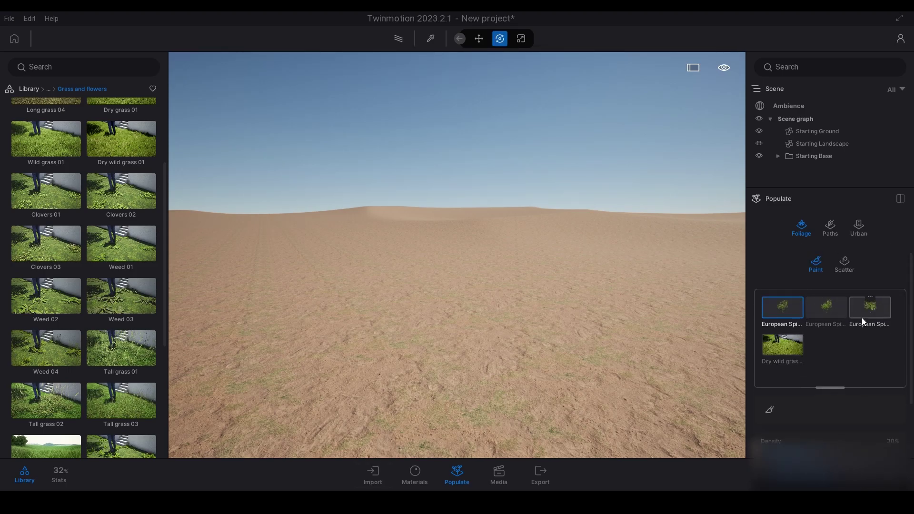
{"action": "left_click", "coordinate": [789, 346], "text": "shift"}
{"action": "scroll", "coordinate": [845, 342], "scroll_direction": "down", "scroll_amount": 1}
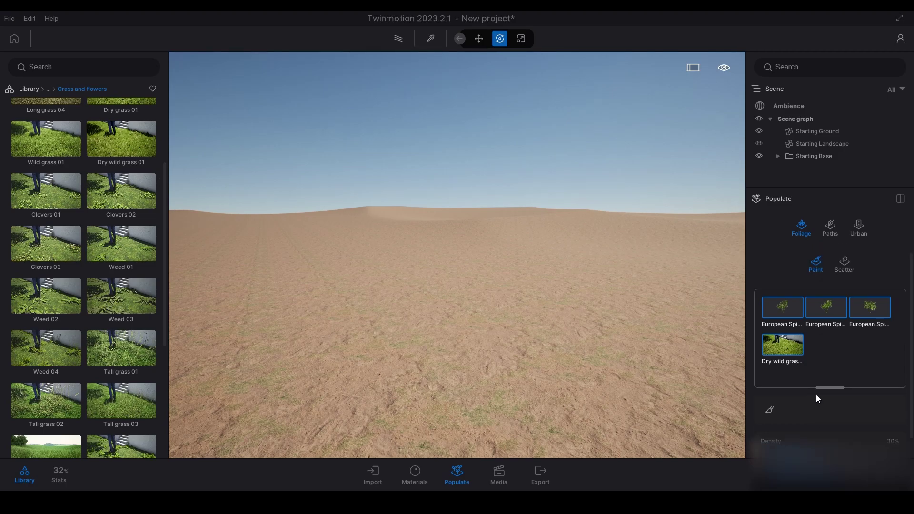
{"action": "left_click_drag", "start_coordinate": [809, 426], "coordinate": [844, 426]}
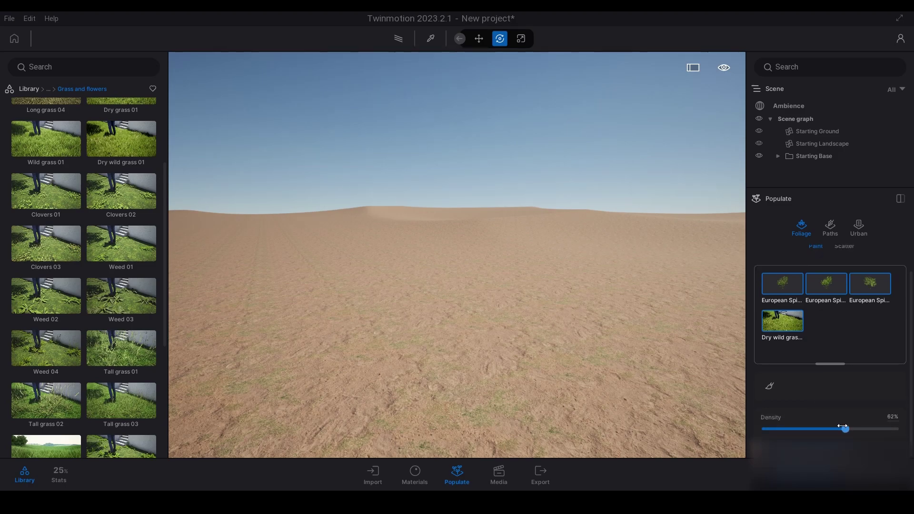
{"action": "left_click_drag", "start_coordinate": [846, 428], "coordinate": [897, 428]}
- Set the paint brush diameter to 23 m and paint the mixed shrubs and grass across the middle of the ground
{"action": "left_click", "coordinate": [770, 386]}
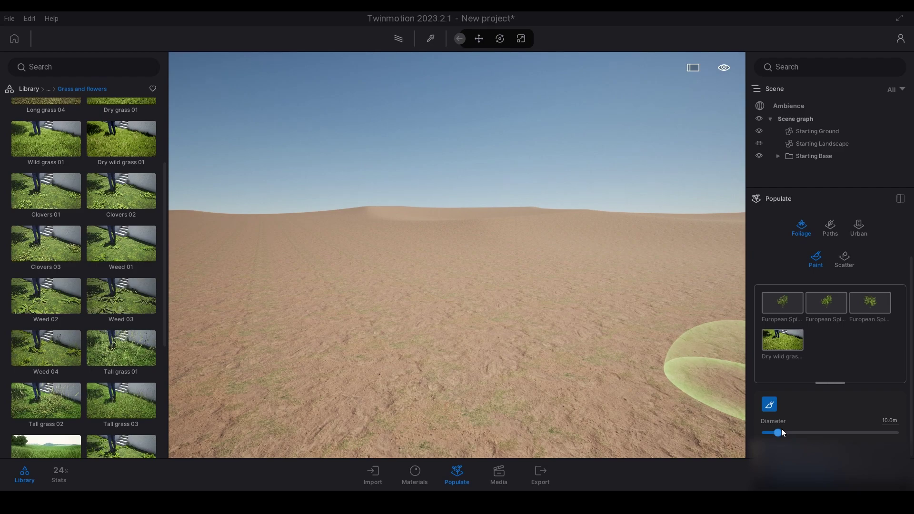
{"action": "left_click_drag", "start_coordinate": [779, 433], "coordinate": [794, 433]}
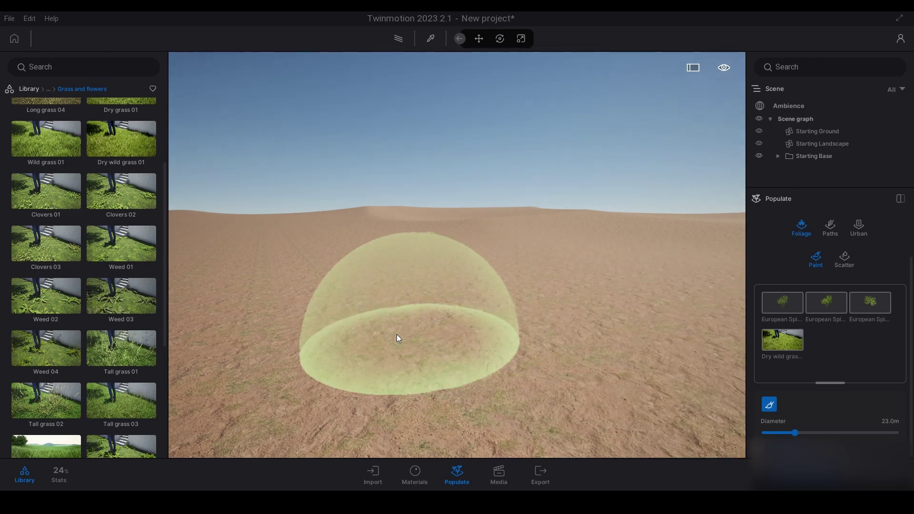
{"action": "mouse_move", "coordinate": [349, 327]}
{"action": "left_mouse_down"}
{"action": "mouse_move", "coordinate": [507, 341]}
{"action": "mouse_move", "coordinate": [661, 328]}
{"action": "mouse_move", "coordinate": [624, 322]}
{"action": "mouse_move", "coordinate": [613, 301]}
{"action": "left_mouse_up"}
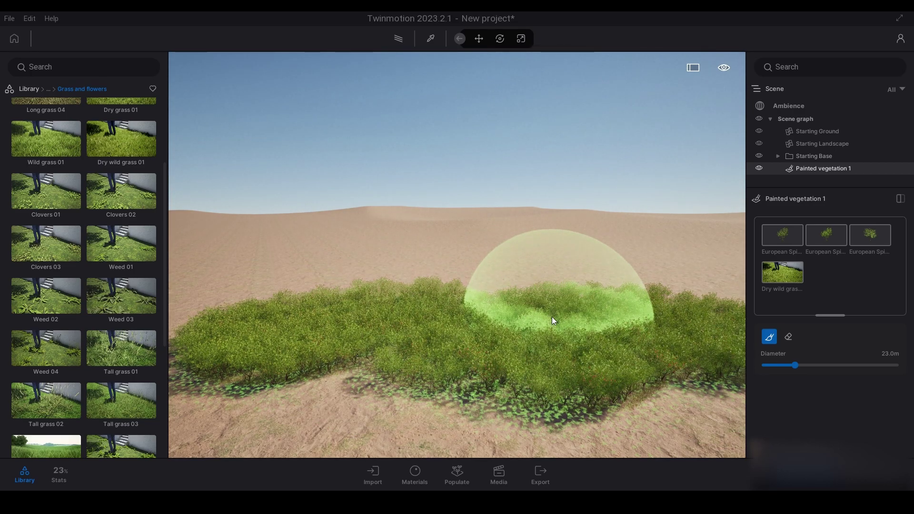
- Erase all the painted vegetation and set the density of all four plant models to 40%
{"action": "left_click", "coordinate": [788, 336]}
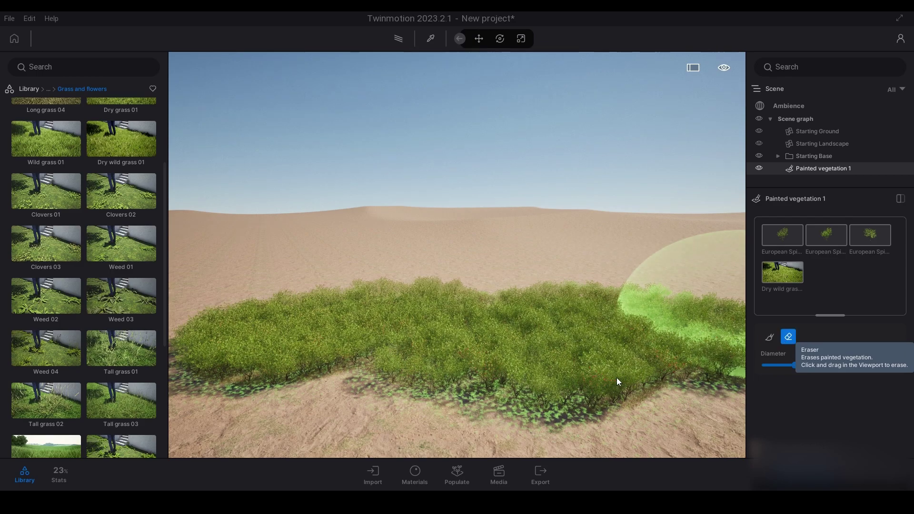
{"action": "mouse_move", "coordinate": [616, 378]}
{"action": "left_mouse_down"}
{"action": "mouse_move", "coordinate": [436, 307]}
{"action": "mouse_move", "coordinate": [441, 366]}
{"action": "mouse_move", "coordinate": [209, 345]}
{"action": "mouse_move", "coordinate": [622, 304]}
{"action": "mouse_move", "coordinate": [723, 385]}
{"action": "left_mouse_up"}
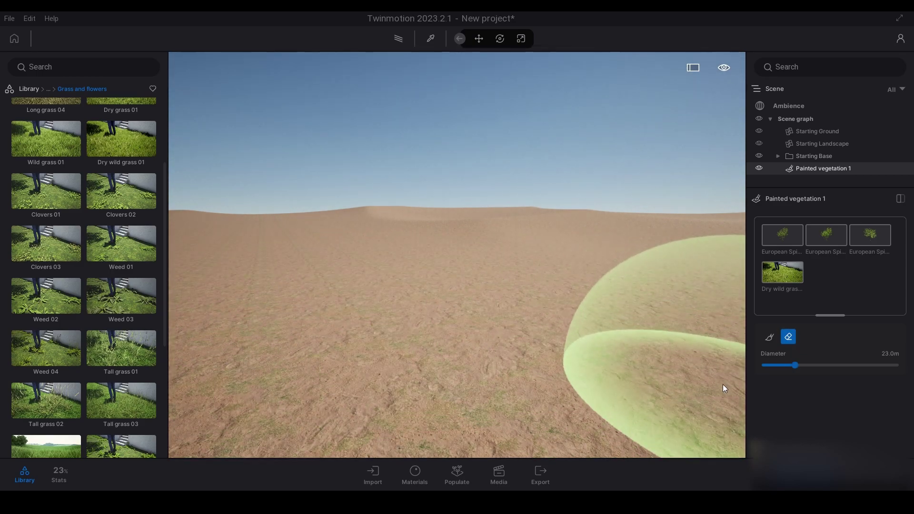
{"action": "left_click", "coordinate": [792, 277]}
{"action": "left_click", "coordinate": [788, 236], "text": "shift"}
{"action": "left_click_drag", "start_coordinate": [891, 381], "coordinate": [818, 380]}
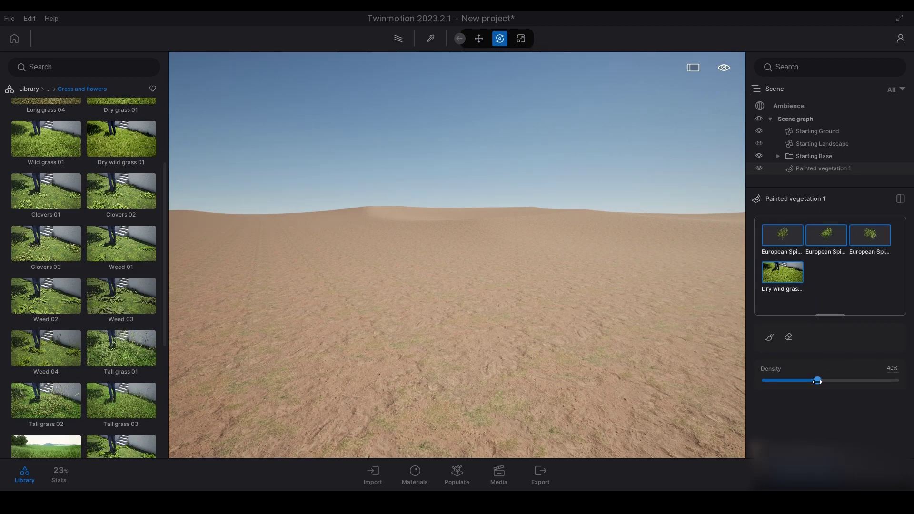
- Paint a test patch of the mixed vegetation across the ground and undo it
{"action": "left_click", "coordinate": [769, 336]}
{"action": "mouse_move", "coordinate": [581, 340]}
{"action": "left_mouse_down"}
{"action": "mouse_move", "coordinate": [375, 336]}
{"action": "mouse_move", "coordinate": [319, 352]}
{"action": "mouse_move", "coordinate": [587, 321]}
{"action": "left_mouse_up"}
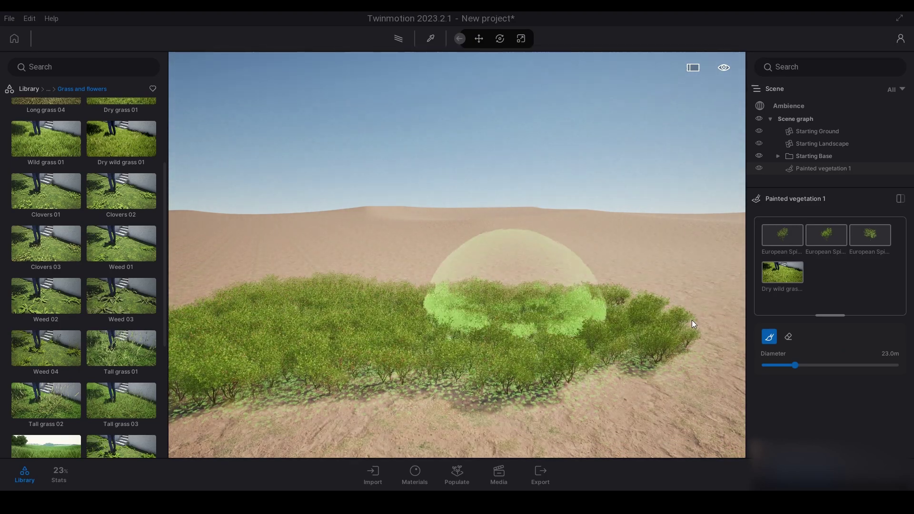
{"action": "key", "text": "ctrl+z"}
{"action": "left_click", "coordinate": [889, 353]}
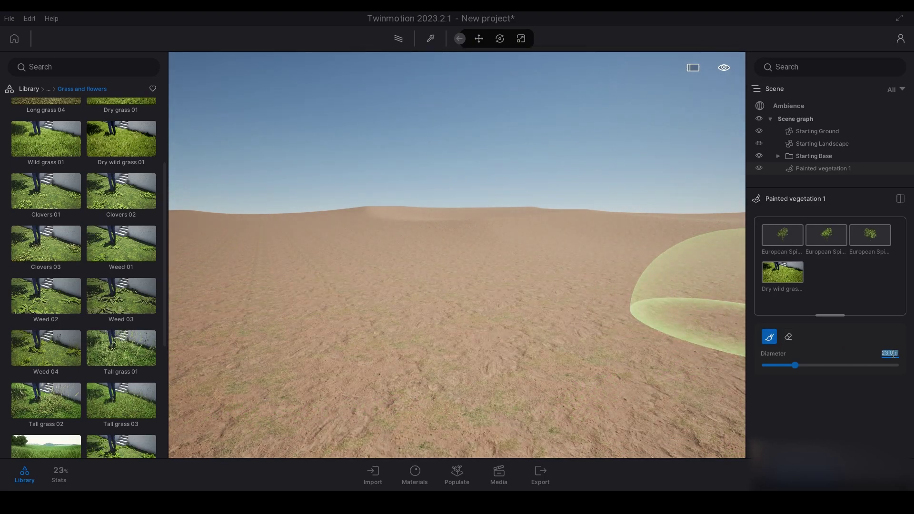
- Set the density of the three European Spindle shrubs to 5% and paint the vegetation mix over a wide area of ground
{"action": "left_click", "coordinate": [786, 268]}
{"action": "left_click", "coordinate": [787, 241]}
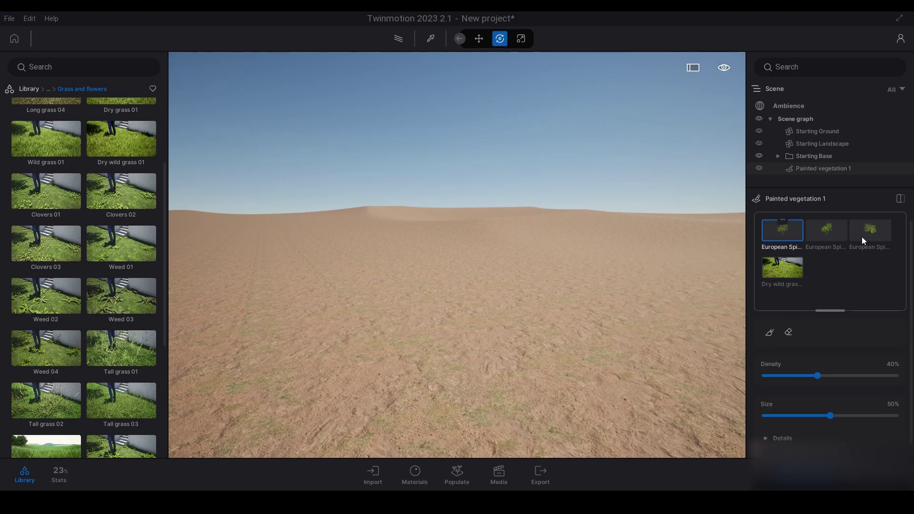
{"action": "left_click", "coordinate": [862, 236], "text": "shift"}
{"action": "left_click_drag", "start_coordinate": [817, 376], "coordinate": [771, 376]}
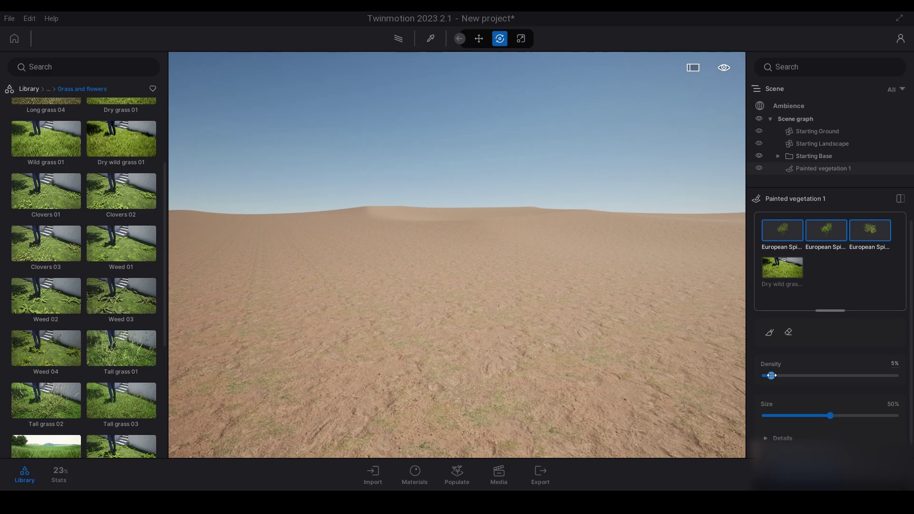
{"action": "left_click", "coordinate": [769, 332]}
{"action": "mouse_move", "coordinate": [399, 296]}
{"action": "left_mouse_down"}
{"action": "mouse_move", "coordinate": [390, 326]}
{"action": "mouse_move", "coordinate": [620, 342]}
{"action": "mouse_move", "coordinate": [538, 288]}
{"action": "mouse_move", "coordinate": [416, 259]}
{"action": "mouse_move", "coordinate": [323, 257]}
{"action": "mouse_move", "coordinate": [528, 266]}
{"action": "mouse_move", "coordinate": [636, 314]}
{"action": "mouse_move", "coordinate": [459, 324]}
{"action": "mouse_move", "coordinate": [754, 277]}
{"action": "left_mouse_up"}
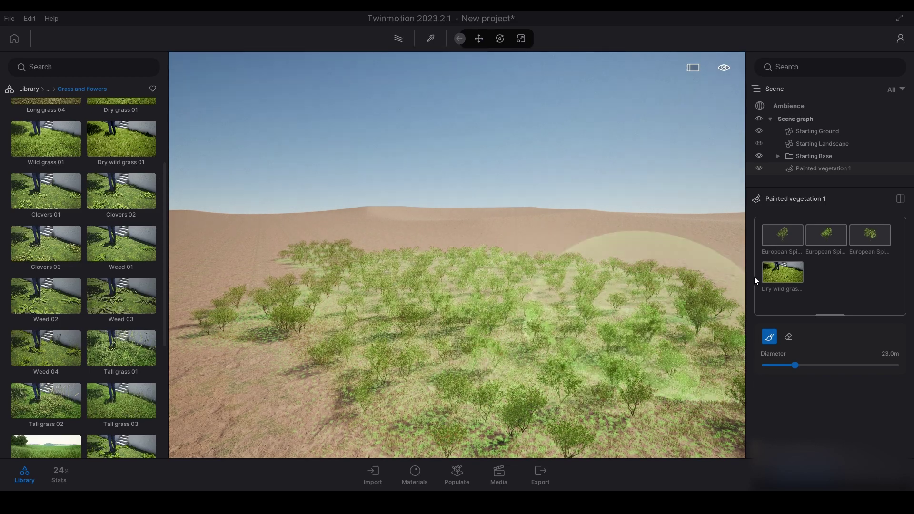
- Set the density of the dry wild grass in the painted vegetation to 100%
{"action": "mouse_move", "coordinate": [781, 278]}
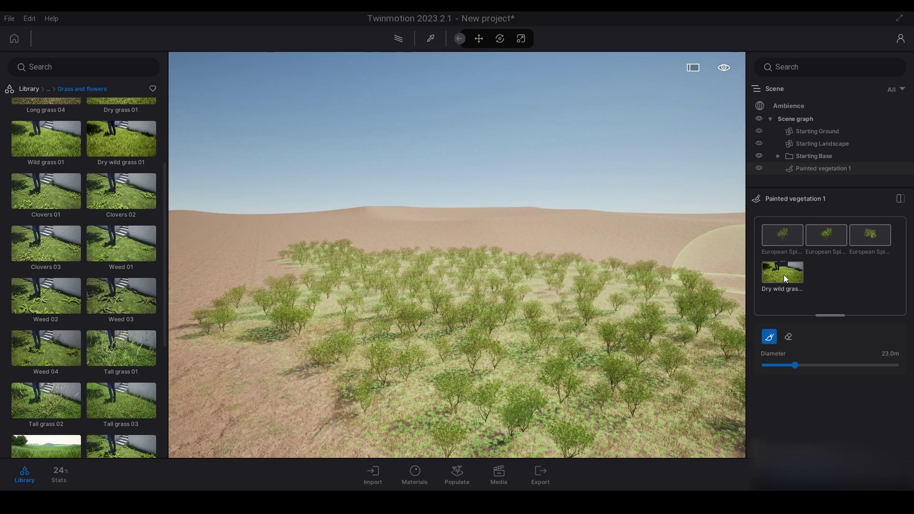
{"action": "left_click", "coordinate": [784, 275]}
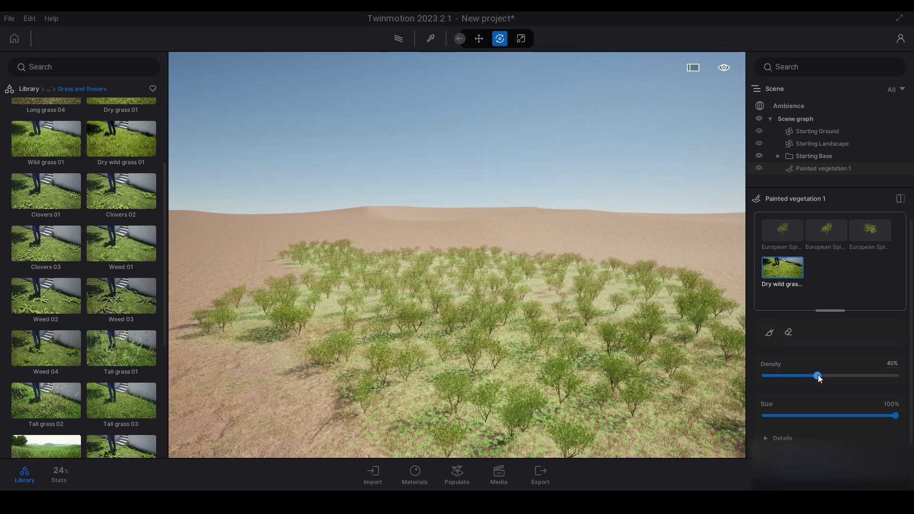
{"action": "left_click_drag", "start_coordinate": [819, 378], "coordinate": [834, 376]}
{"action": "left_click_drag", "start_coordinate": [911, 373], "coordinate": [911, 374]}
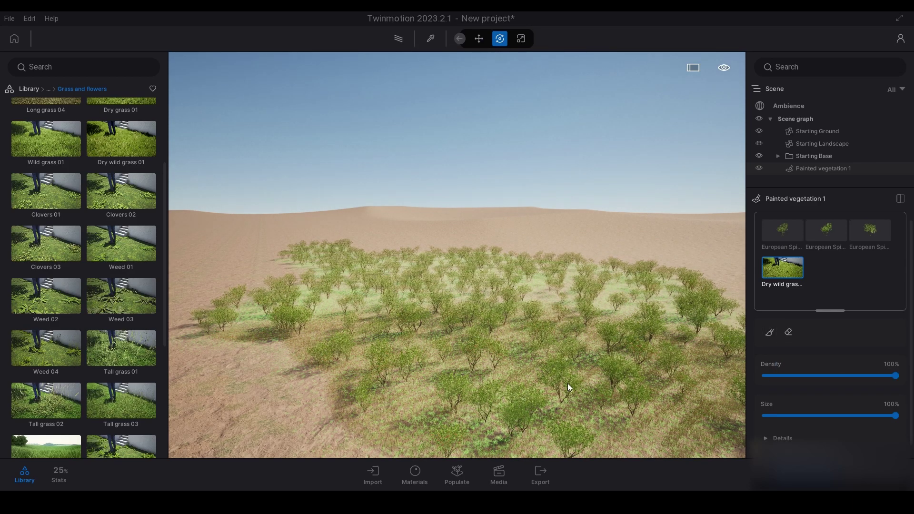
- Inspect the painted shrubs and grass from above and close up near ground level
{"action": "scroll", "coordinate": [513, 300], "scroll_direction": "up", "scroll_amount": 5}
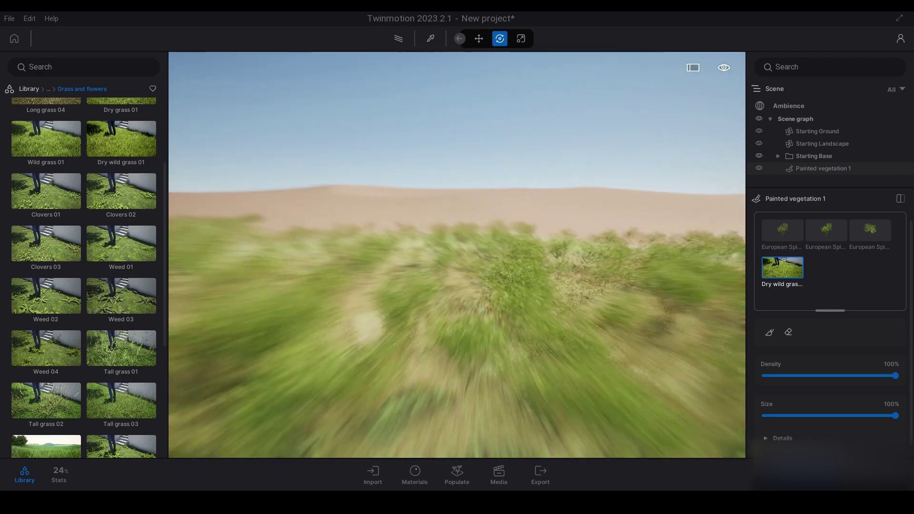
{"action": "right_click_drag", "start_coordinate": [519, 299], "coordinate": [519, 347]}
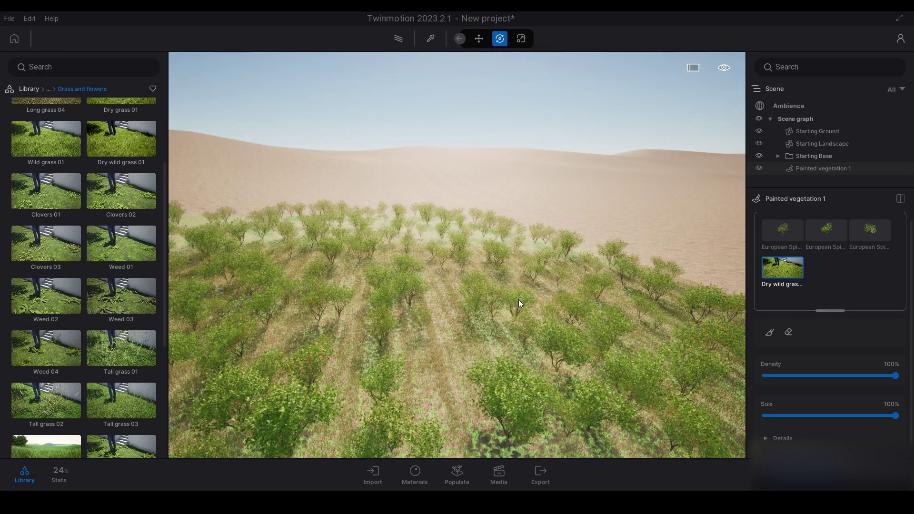
{"action": "scroll", "coordinate": [518, 299], "scroll_direction": "down", "scroll_amount": 5}
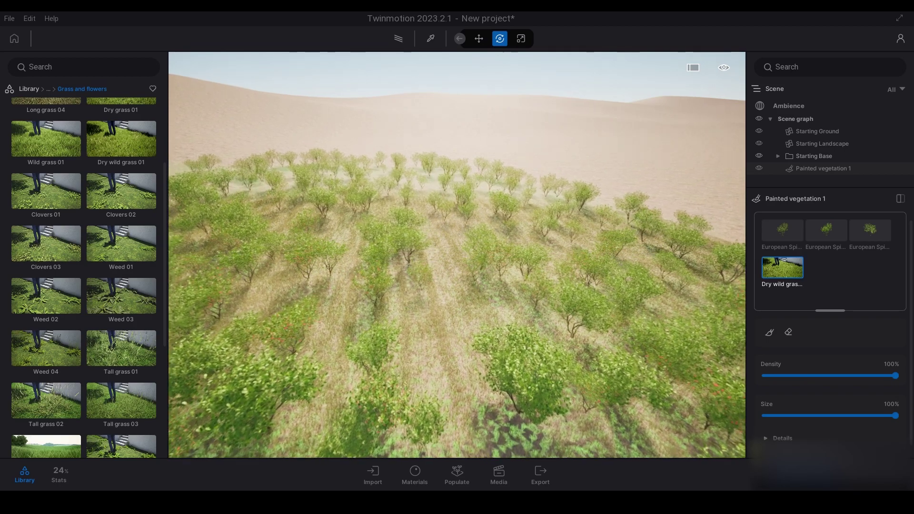
{"action": "key", "text": "w"}
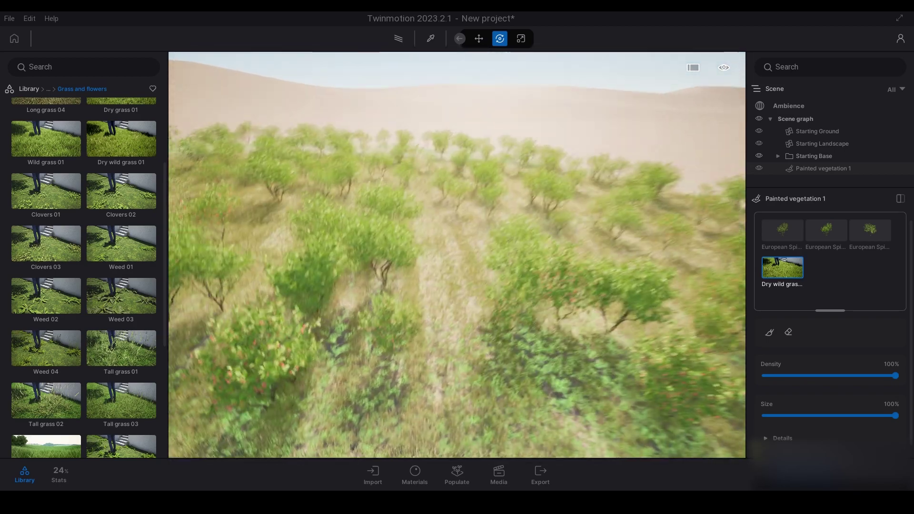
{"action": "scroll", "coordinate": [519, 299], "scroll_direction": "up", "scroll_amount": 5}
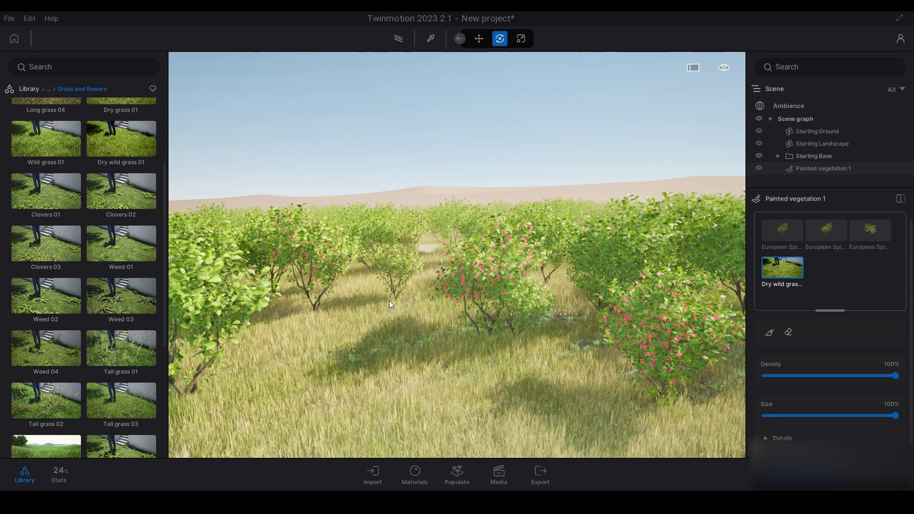
{"action": "key", "text": "a"}
{"action": "right_click_drag", "start_coordinate": [506, 319], "coordinate": [469, 328]}
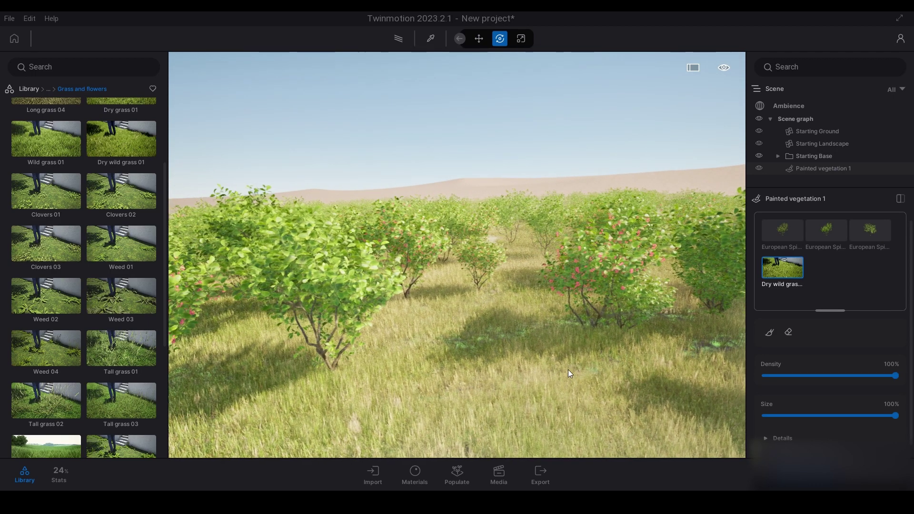
{"action": "mouse_move", "coordinate": [790, 237]}
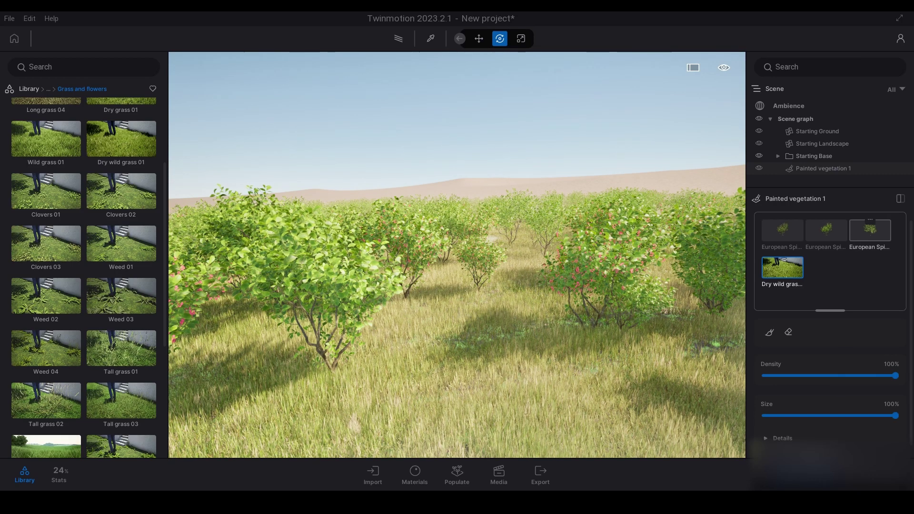
- Add Norway Spruce from the library's Vegetation trees to the painted vegetation's model list and select it there
{"action": "left_click", "coordinate": [28, 90]}
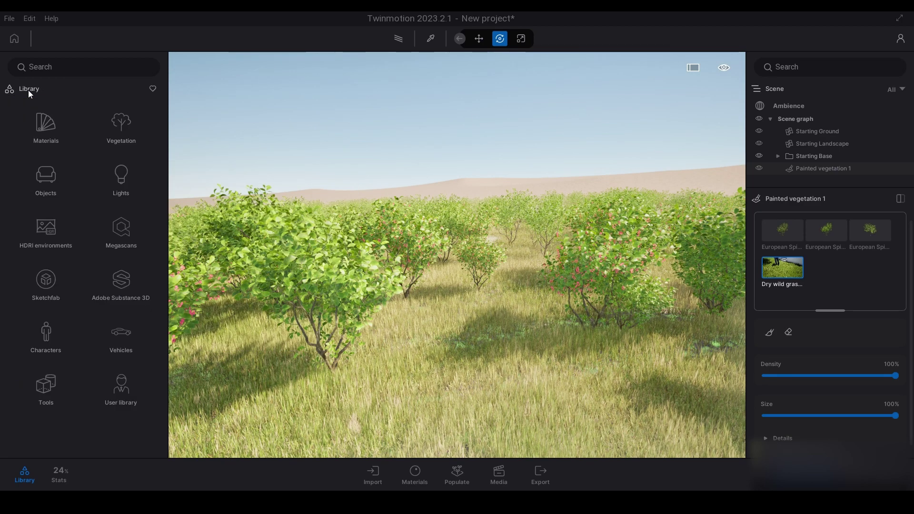
{"action": "left_click", "coordinate": [115, 119]}
{"action": "left_click", "coordinate": [115, 119]}
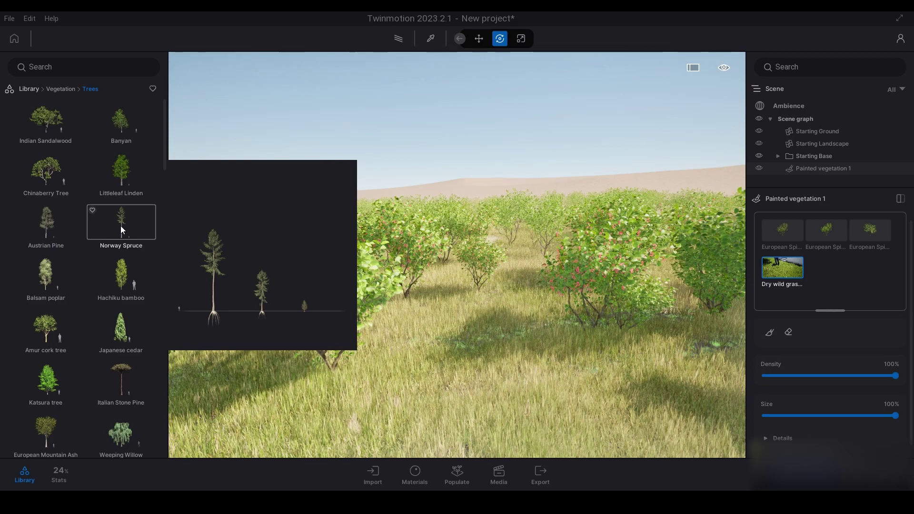
{"action": "scroll", "coordinate": [113, 455], "scroll_direction": "down", "scroll_amount": 2}
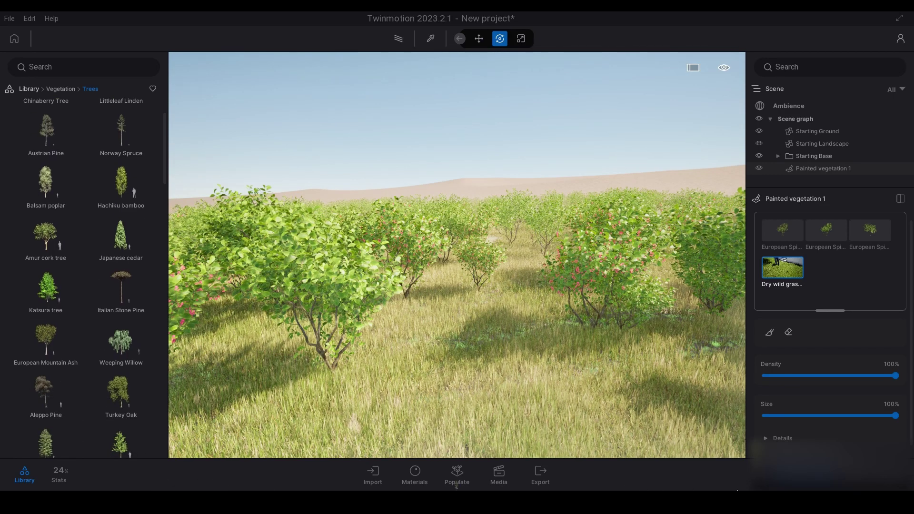
{"action": "left_click_drag", "start_coordinate": [822, 364], "coordinate": [835, 287]}
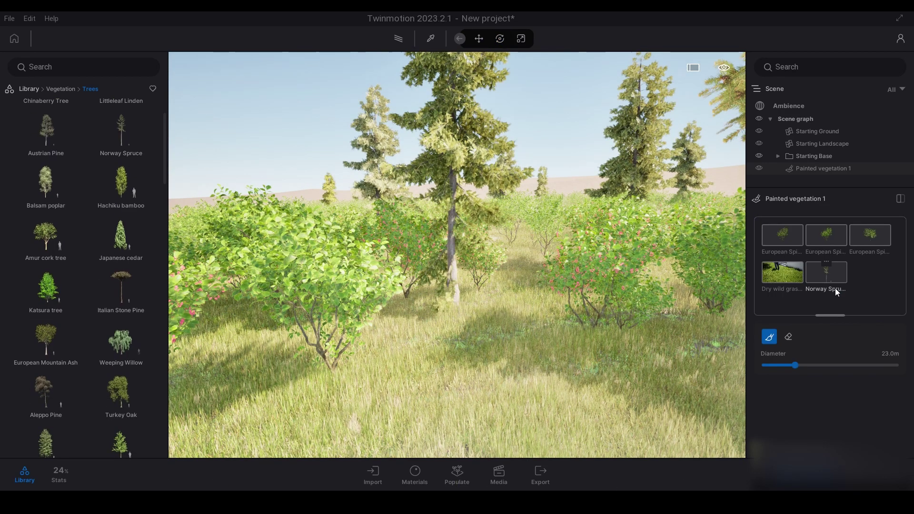
{"action": "left_click", "coordinate": [833, 287]}
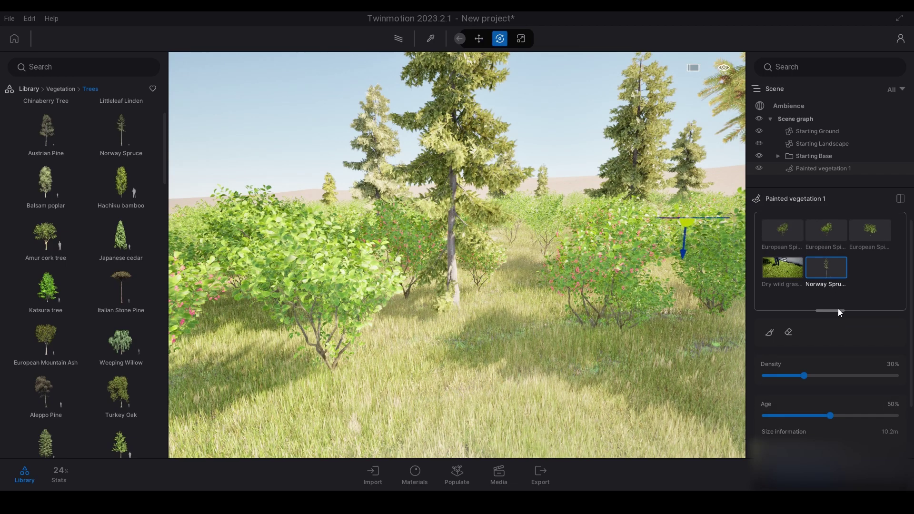
- Set the size of the first European Spindle to 77%, the second to 29% and the third to 75%
{"action": "left_click", "coordinate": [795, 236]}
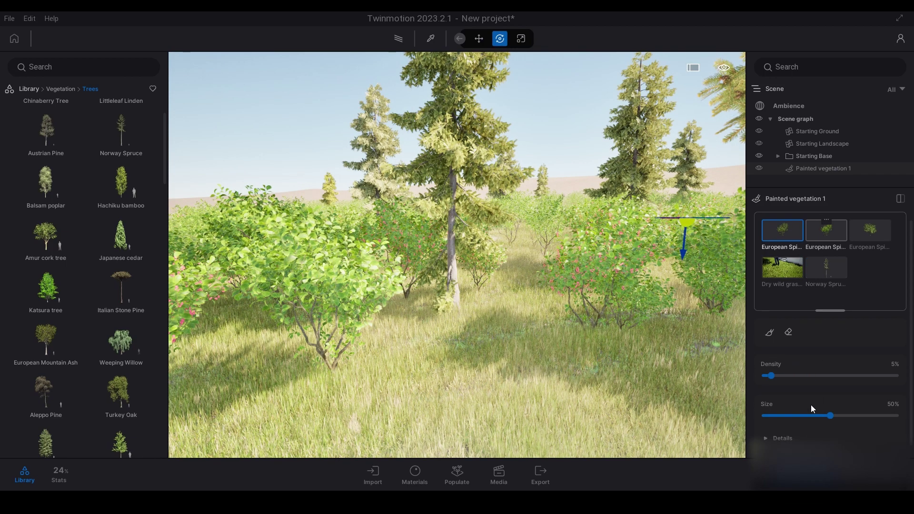
{"action": "mouse_move", "coordinate": [829, 415]}
{"action": "left_mouse_down"}
{"action": "mouse_move", "coordinate": [910, 411]}
{"action": "mouse_move", "coordinate": [865, 409]}
{"action": "left_mouse_up"}
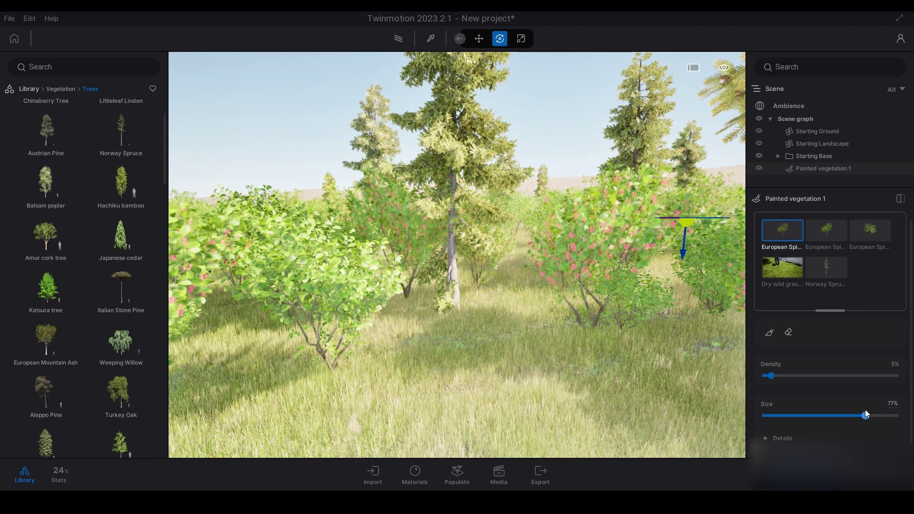
{"action": "left_click", "coordinate": [818, 239]}
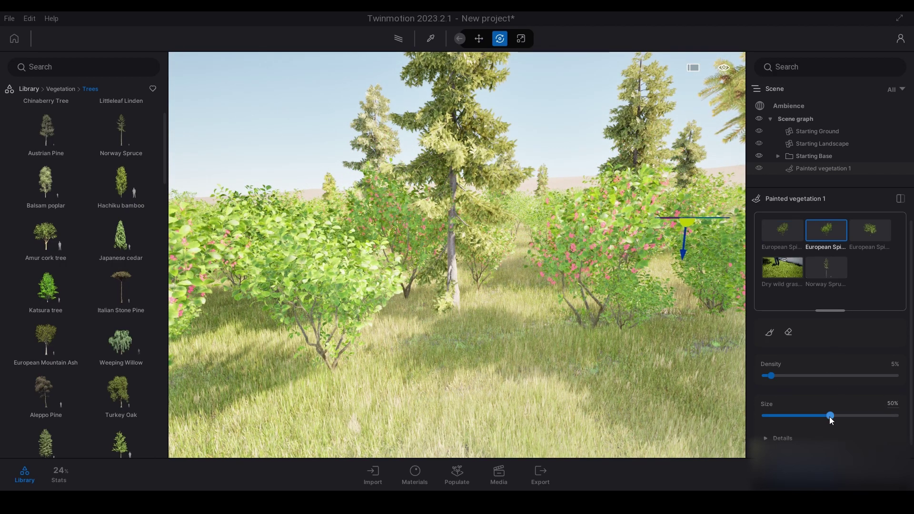
{"action": "left_click_drag", "start_coordinate": [831, 418], "coordinate": [800, 408]}
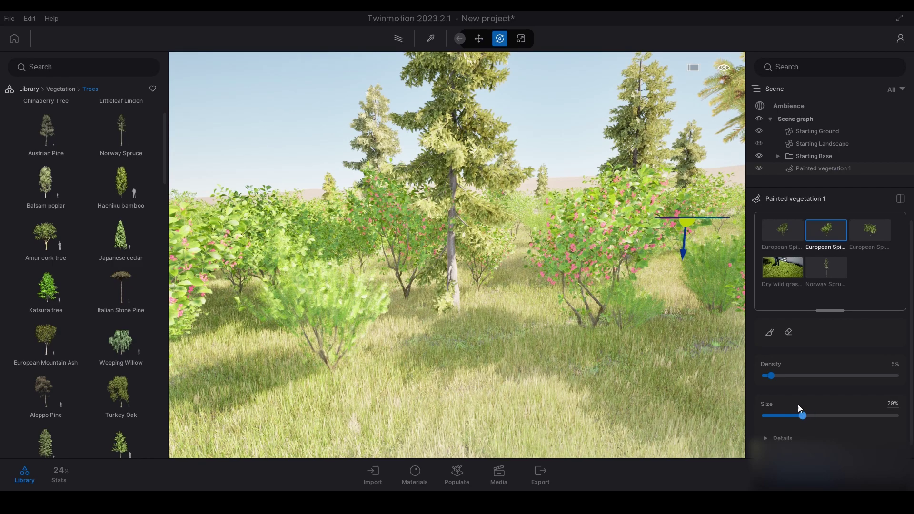
{"action": "left_click", "coordinate": [871, 238]}
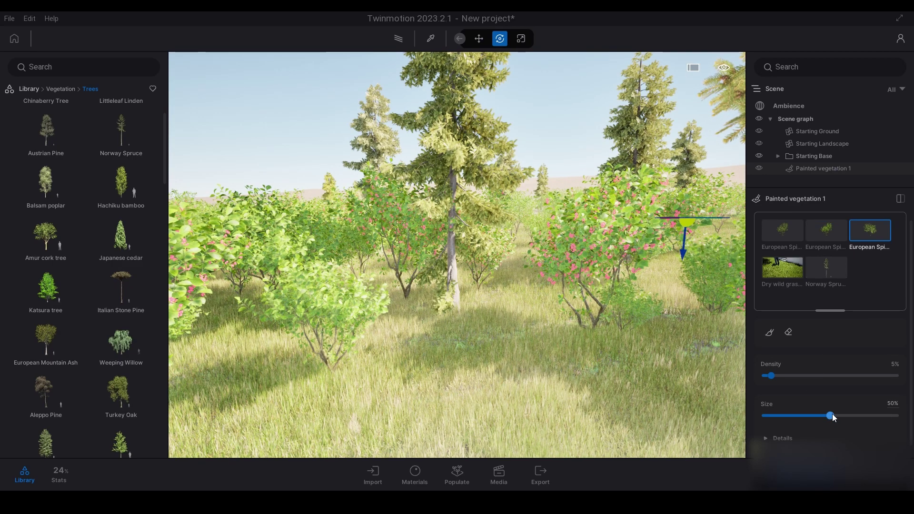
{"action": "mouse_move", "coordinate": [832, 415]}
{"action": "left_mouse_down"}
{"action": "mouse_move", "coordinate": [853, 414]}
{"action": "mouse_move", "coordinate": [864, 400]}
{"action": "left_mouse_up"}
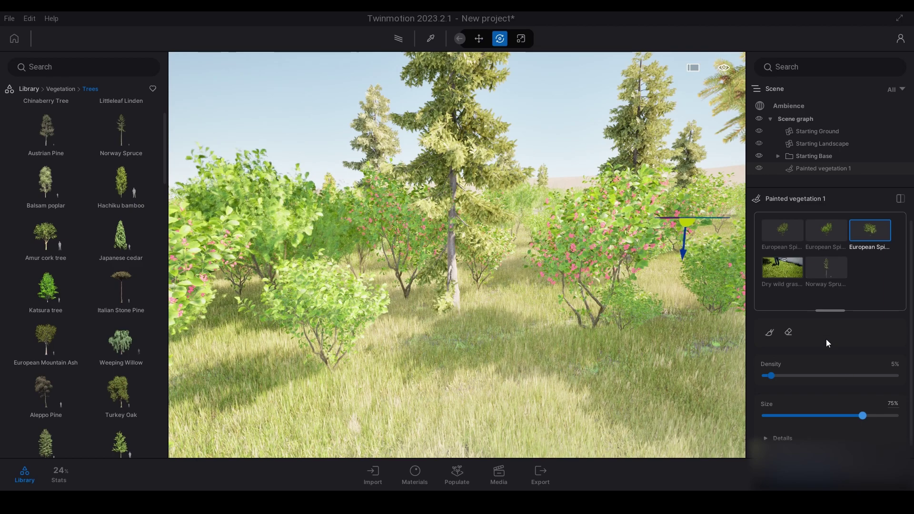
- Set the Norway Spruce in the painted vegetation to a density of 100% and an age of 80%
{"action": "left_click", "coordinate": [778, 270]}
{"action": "left_click", "coordinate": [825, 273]}
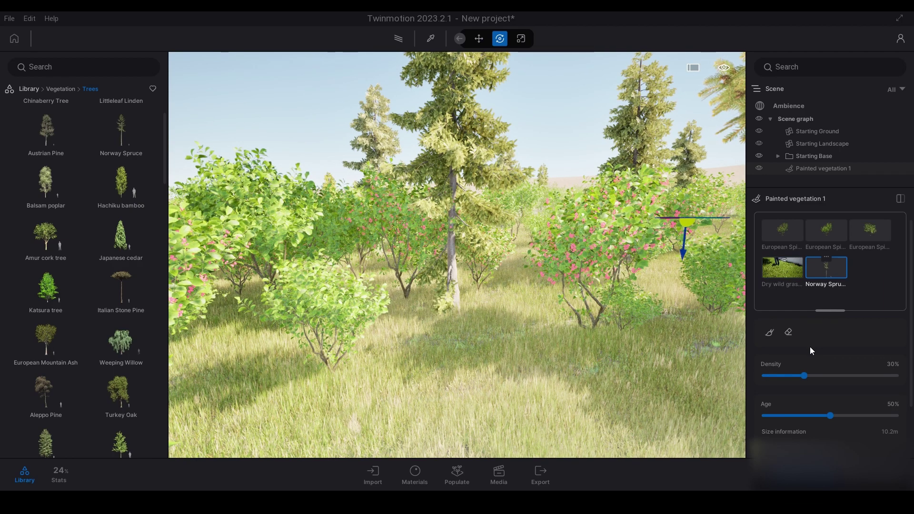
{"action": "left_click_drag", "start_coordinate": [809, 376], "coordinate": [910, 375]}
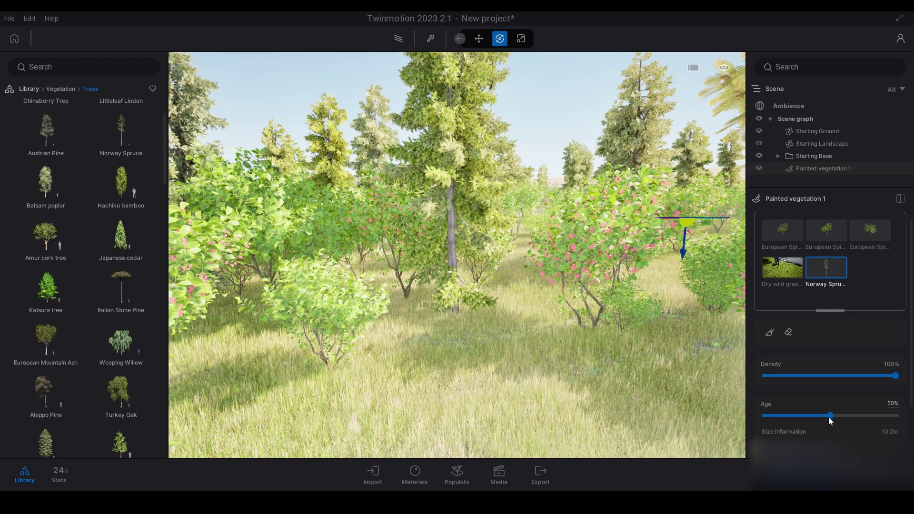
{"action": "scroll", "coordinate": [815, 417], "scroll_direction": "down", "scroll_amount": 3}
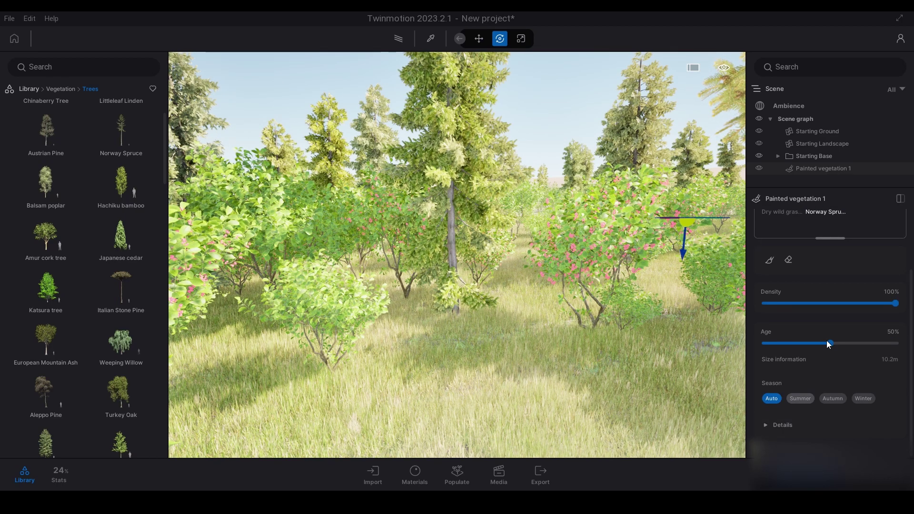
{"action": "mouse_move", "coordinate": [856, 344]}
{"action": "left_mouse_down"}
{"action": "mouse_move", "coordinate": [910, 345]}
{"action": "mouse_move", "coordinate": [873, 347]}
{"action": "left_mouse_up"}
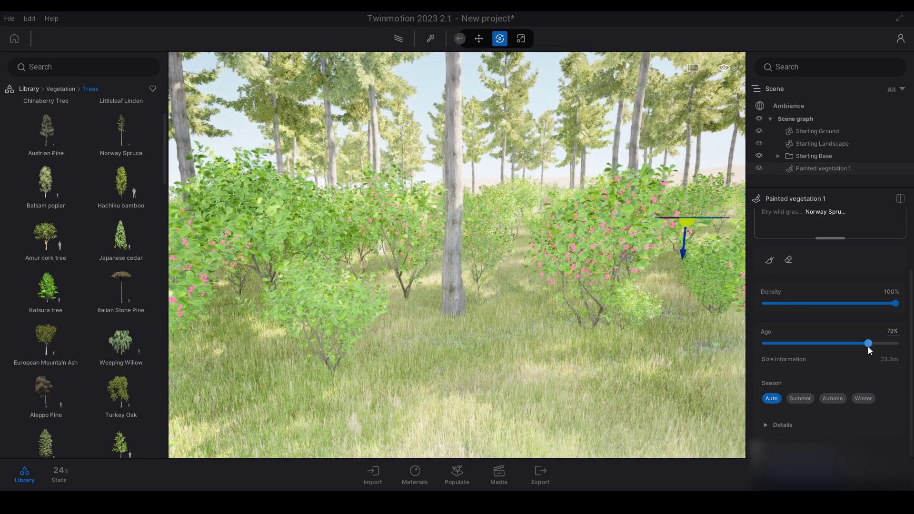
{"action": "left_click", "coordinate": [893, 332]}
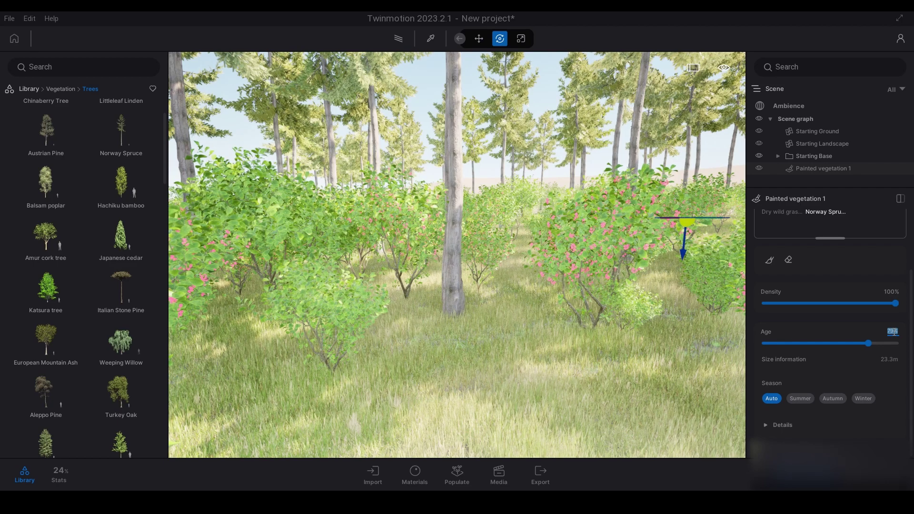
{"action": "type", "text": "80"}
{"action": "key", "text": "Return"}
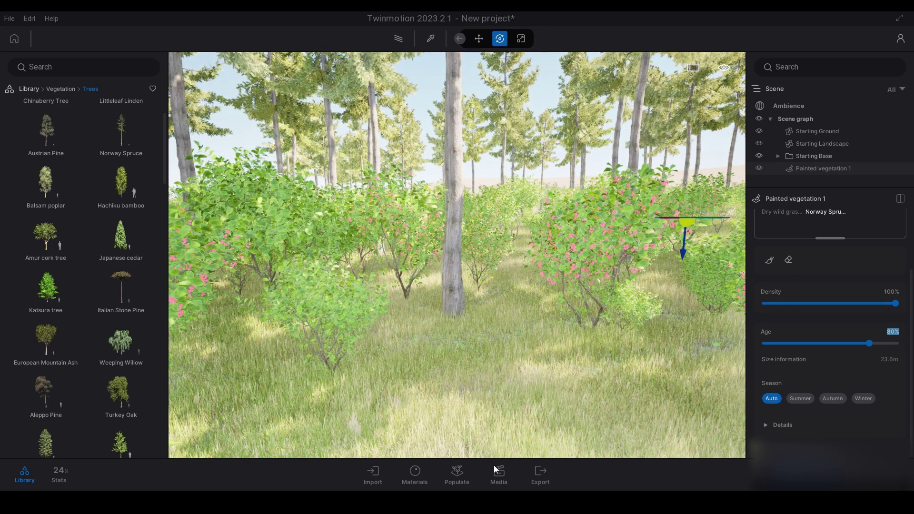
- Inspect the painted spruces, shrubs and grass from ground level and from slightly above, ending on a view over the undergrowth
{"action": "right_click_drag", "start_coordinate": [480, 363], "coordinate": [552, 322]}
{"action": "key", "text": "s"}
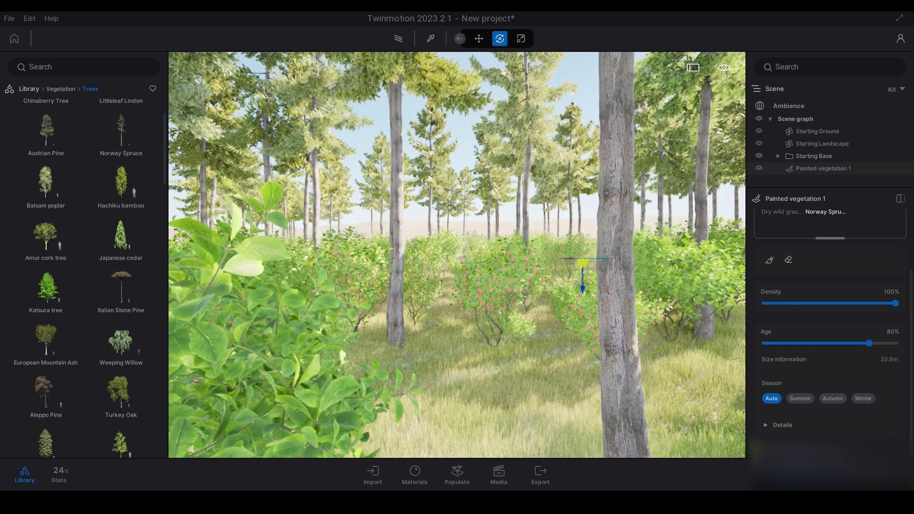
{"action": "key", "text": "w"}
{"action": "key", "text": "w"}
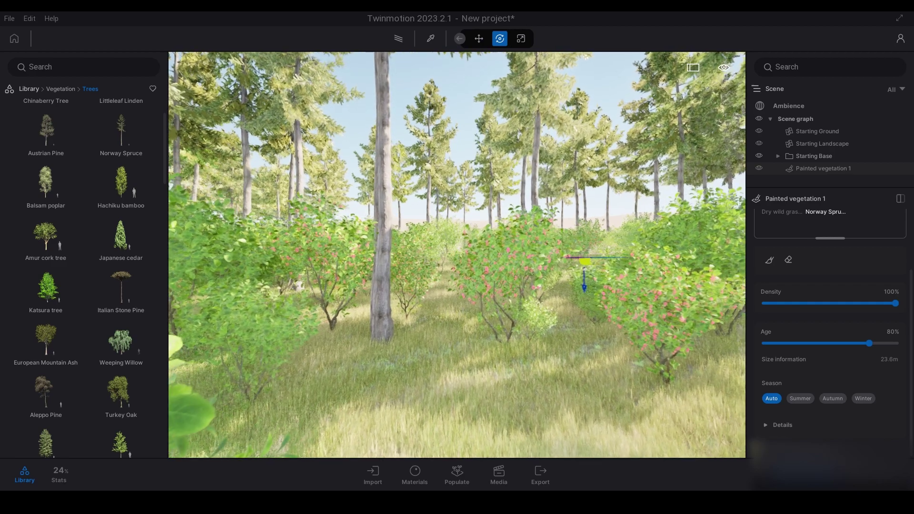
{"action": "right_click_drag", "start_coordinate": [552, 322], "coordinate": [290, 443]}
{"action": "key", "text": "d"}
{"action": "key", "text": "d"}
{"action": "key", "text": "d"}
{"action": "key", "text": "w"}
{"action": "key", "text": "w"}
{"action": "key", "text": "w"}
{"action": "key", "text": "w"}
{"action": "key", "text": "w"}
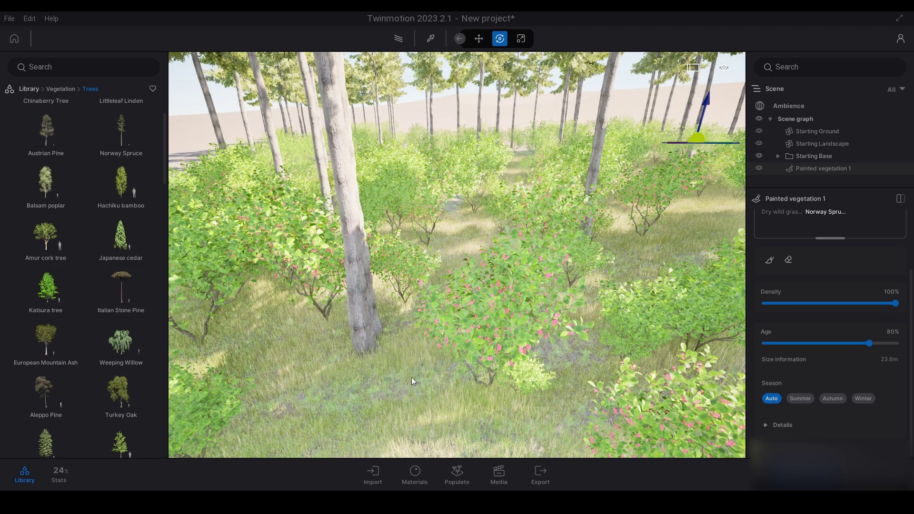
{"action": "right_click_drag", "start_coordinate": [411, 377], "coordinate": [565, 333]}
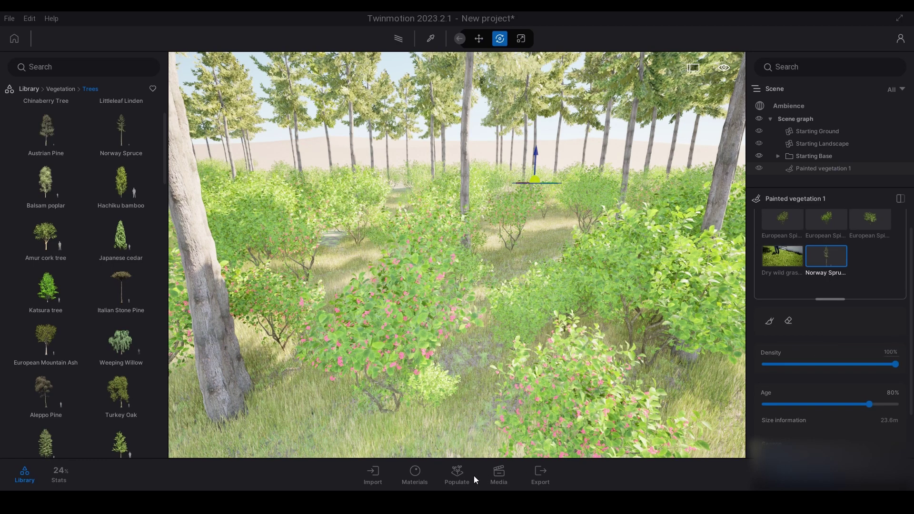
- Create a still image of the current forest view in media mode and switch its global illumination to Lumen
{"action": "left_click", "coordinate": [499, 473]}
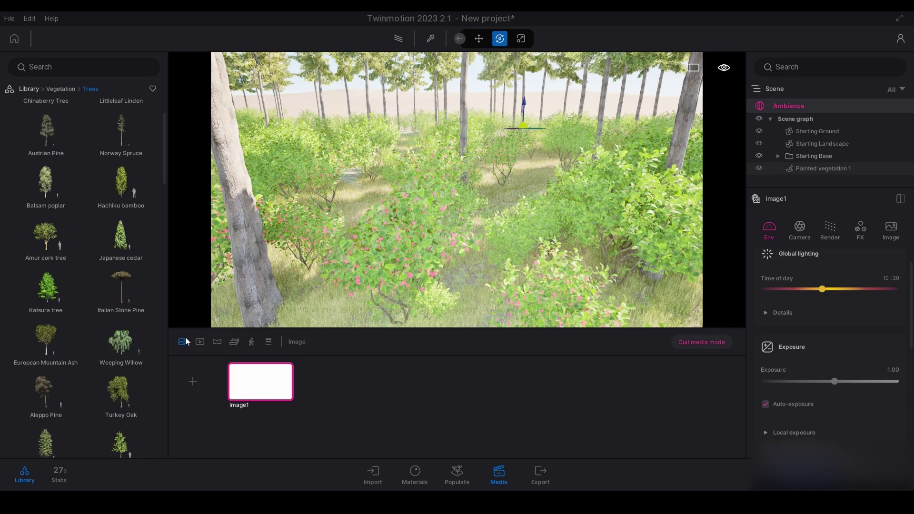
{"action": "left_click", "coordinate": [828, 229]}
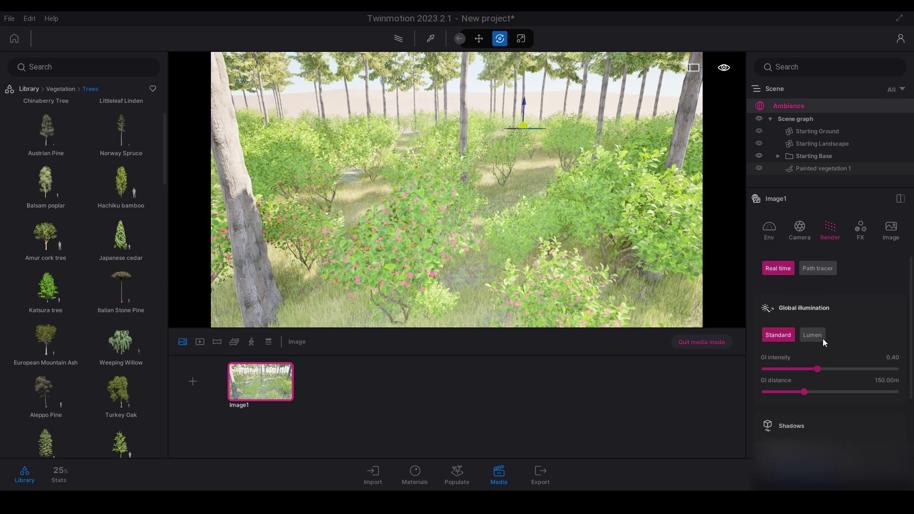
{"action": "left_click", "coordinate": [813, 336]}
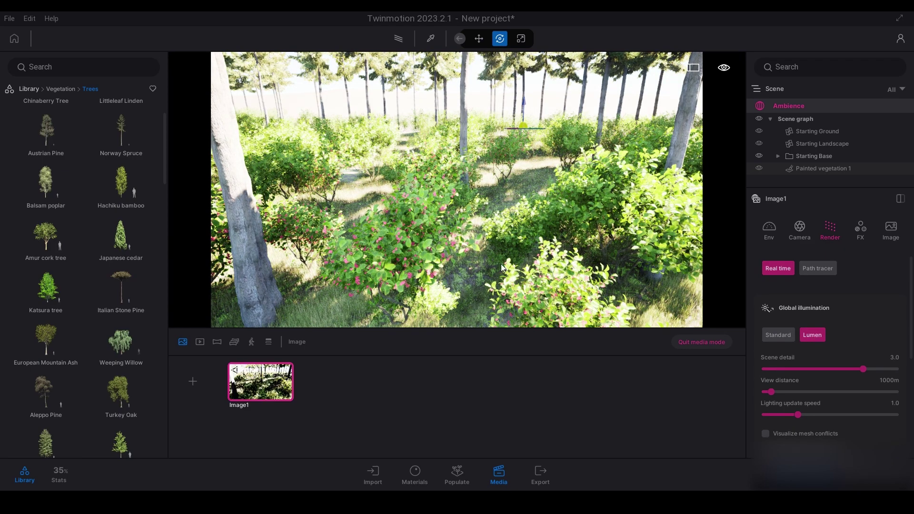
- Reframe the forest view between the spruce trunks, set Lumen scene detail to 4.0 and refresh the still image
{"action": "right_click_drag", "start_coordinate": [511, 303], "coordinate": [359, 274]}
{"action": "key", "text": "s"}
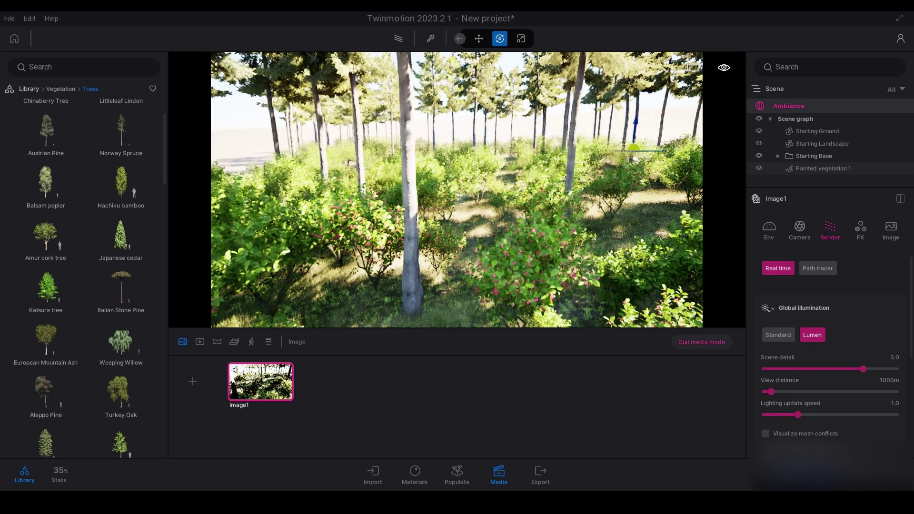
{"action": "left_click_drag", "start_coordinate": [518, 301], "coordinate": [518, 301]}
{"action": "left_click_drag", "start_coordinate": [863, 370], "coordinate": [907, 374]}
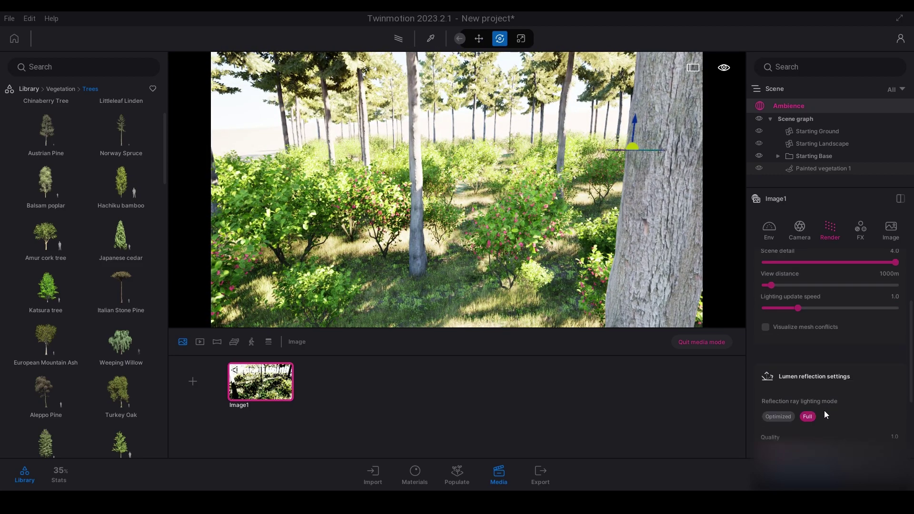
{"action": "scroll", "coordinate": [824, 410], "scroll_direction": "down", "scroll_amount": 5}
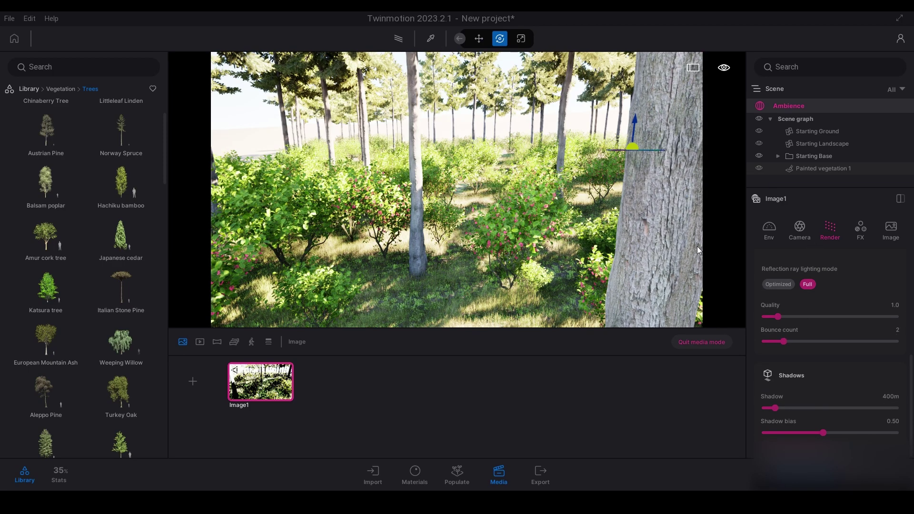
{"action": "mouse_move", "coordinate": [267, 369]}
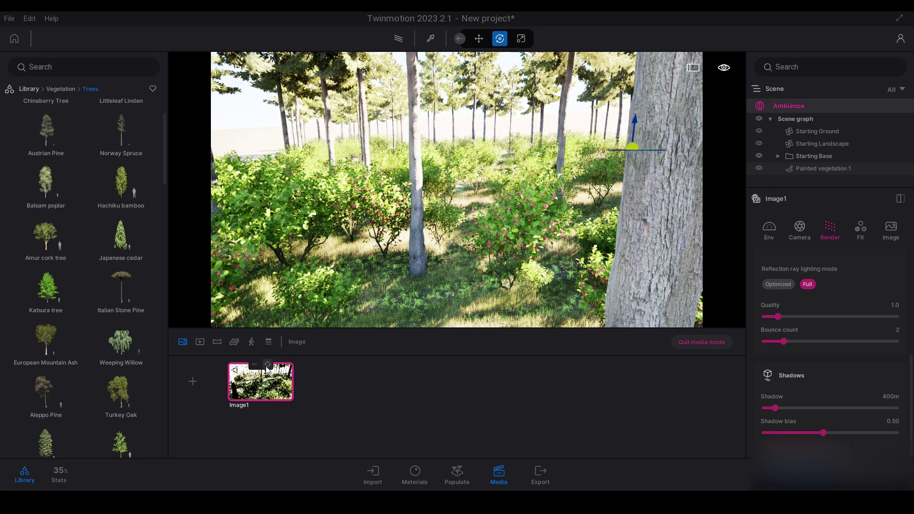
- Reframe the still image looking down on the shrubs from among the spruce crowns with a 44 mm focal length
{"action": "left_click", "coordinate": [792, 237]}
{"action": "key", "text": "w"}
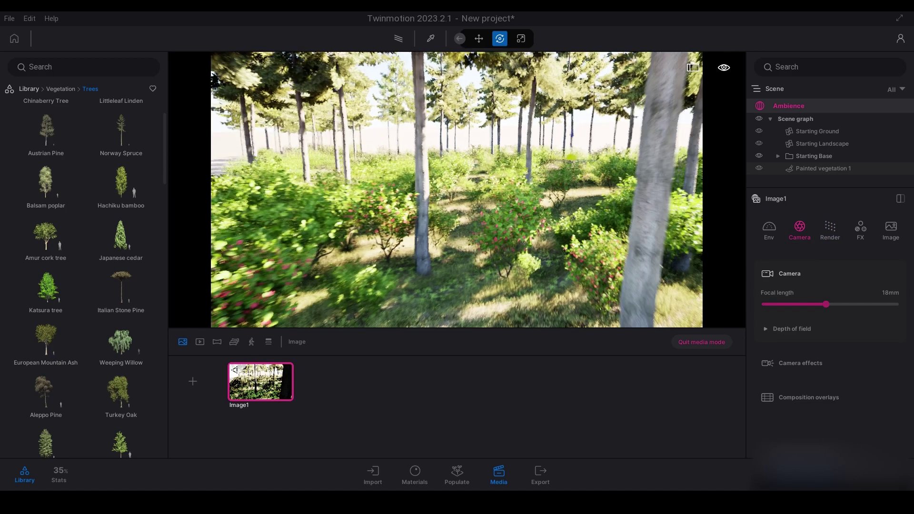
{"action": "key", "text": "e"}
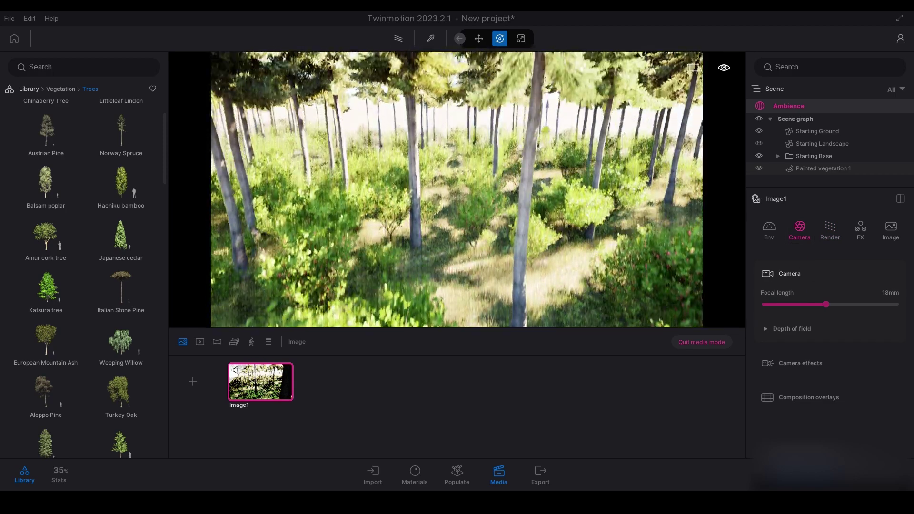
{"action": "key", "text": "Up"}
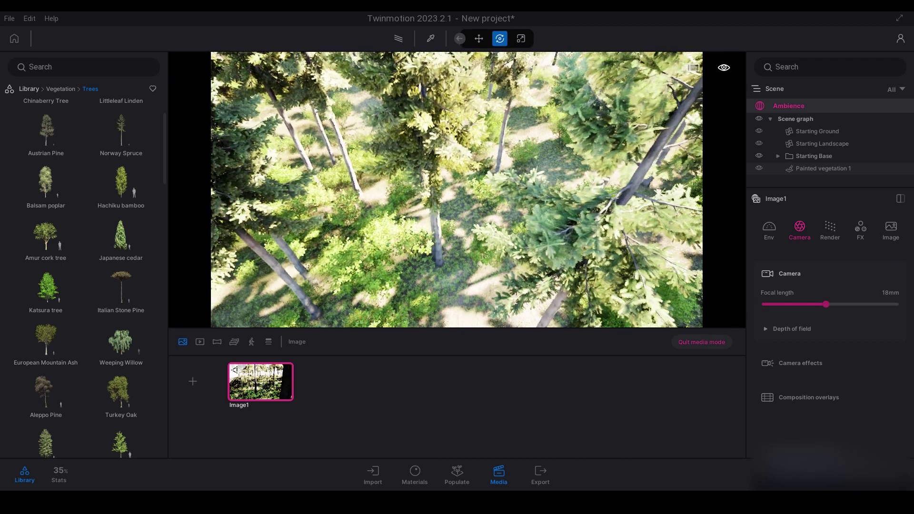
{"action": "left_click_drag", "start_coordinate": [828, 305], "coordinate": [862, 305]}
{"action": "key", "text": "Down"}
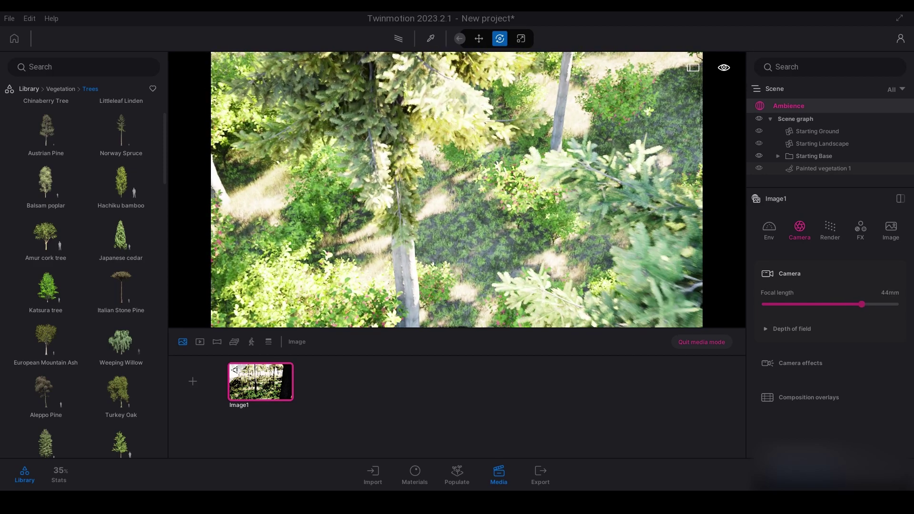
{"action": "key", "text": "Left"}
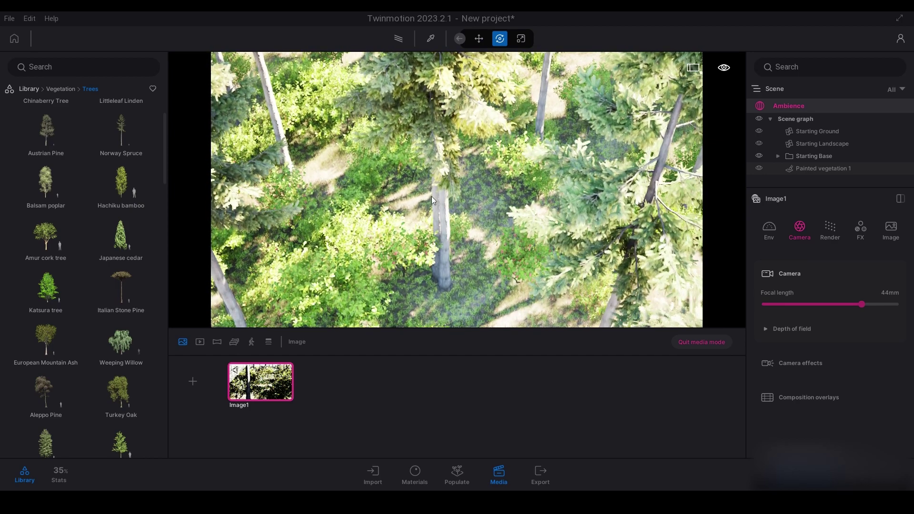
- Enable depth of field for the still image and pick the spruce on the right of the view as the focus
{"action": "left_click", "coordinate": [770, 328]}
{"action": "left_click", "coordinate": [767, 260]}
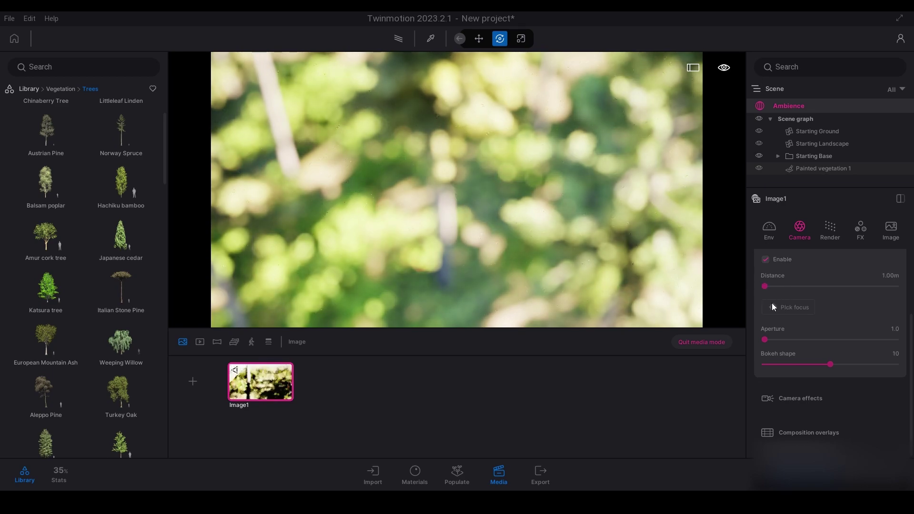
{"action": "left_click", "coordinate": [772, 306]}
{"action": "left_click", "coordinate": [647, 217]}
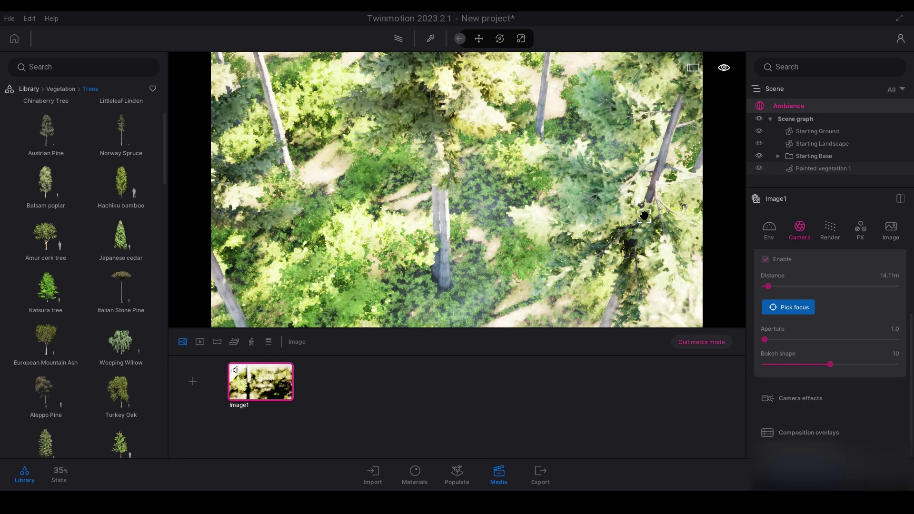
- Set the still image's time of day to 19:31 and deselect the image
{"action": "left_click", "coordinate": [800, 398]}
{"action": "scroll", "coordinate": [805, 386], "scroll_direction": "down", "scroll_amount": 3}
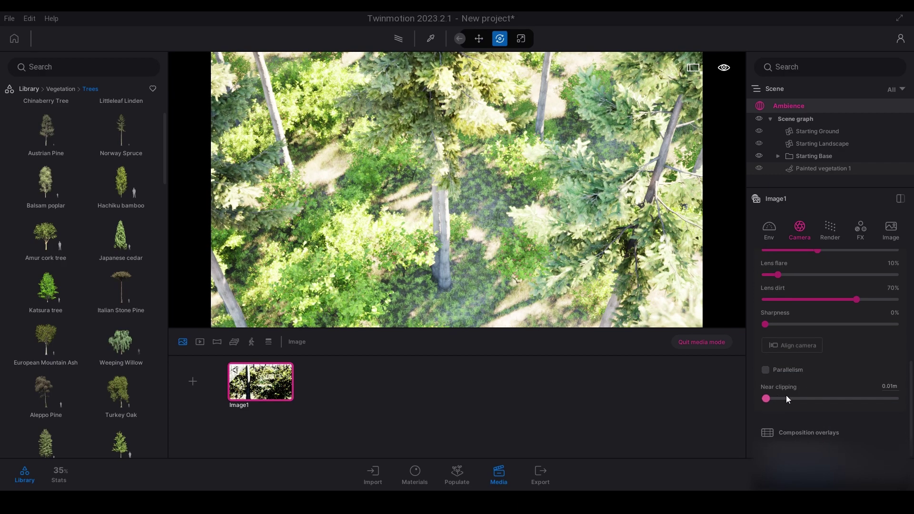
{"action": "left_click", "coordinate": [830, 228]}
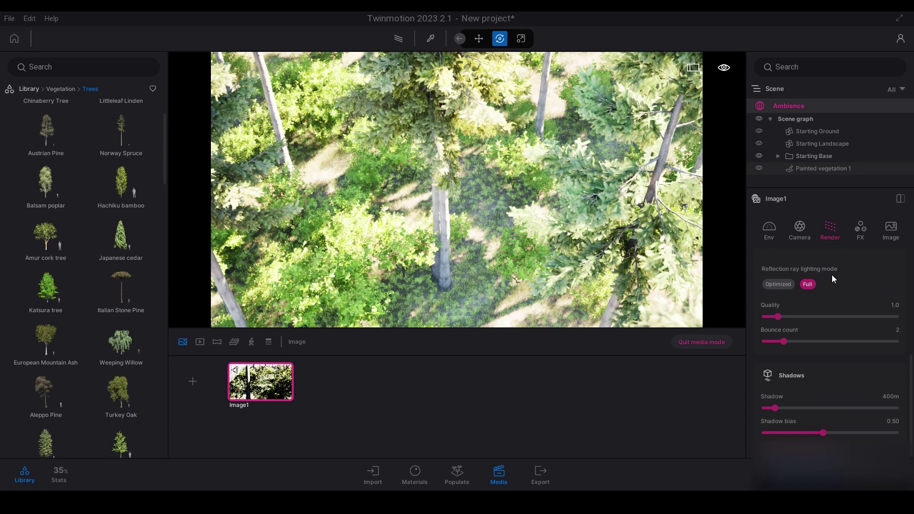
{"action": "left_click", "coordinate": [854, 228]}
{"action": "left_click", "coordinate": [768, 227]}
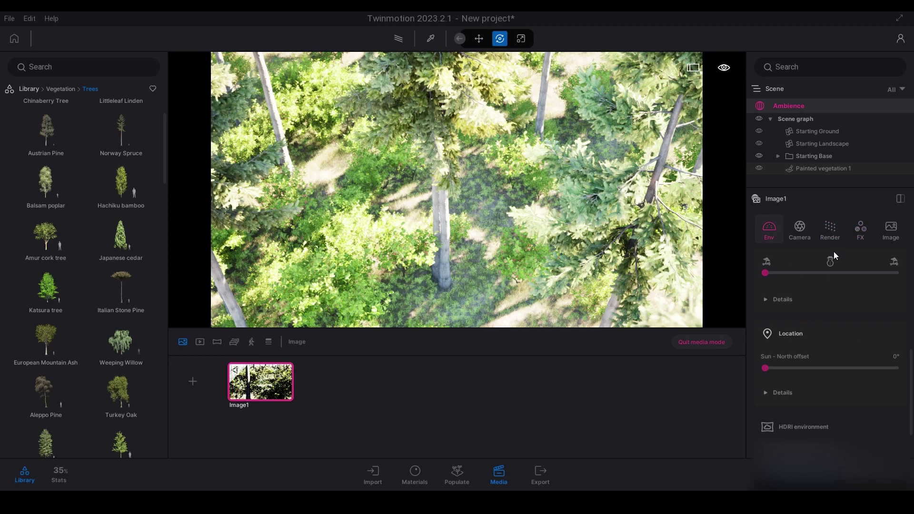
{"action": "scroll", "coordinate": [836, 302], "scroll_direction": "down", "scroll_amount": 2}
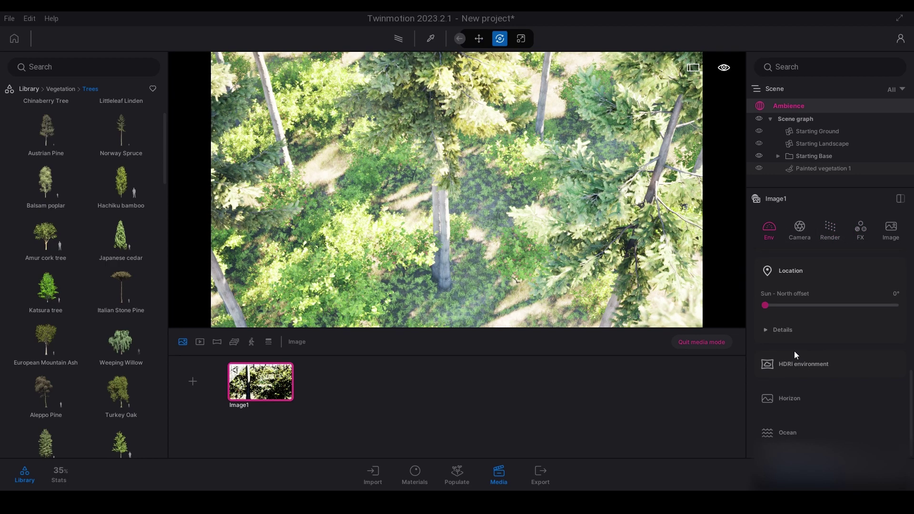
{"action": "scroll", "coordinate": [784, 319], "scroll_direction": "up", "scroll_amount": 8}
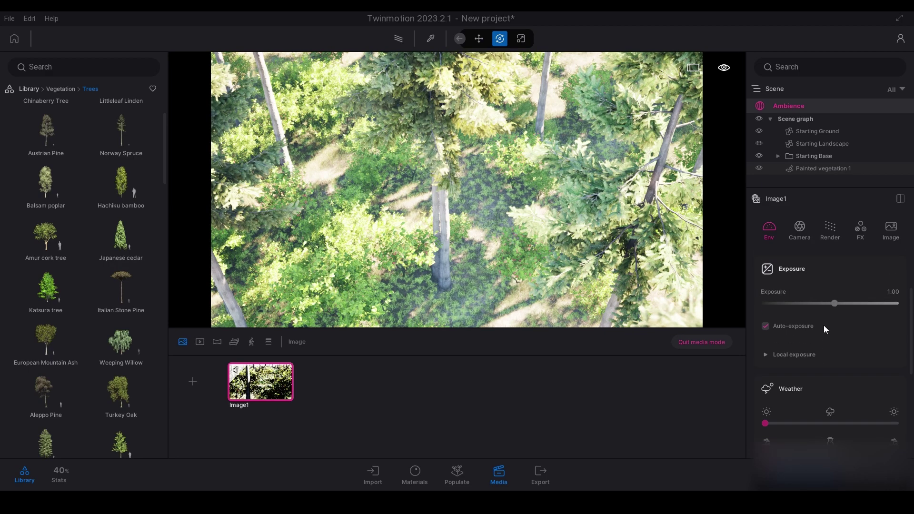
{"action": "left_click_drag", "start_coordinate": [827, 305], "coordinate": [872, 305]}
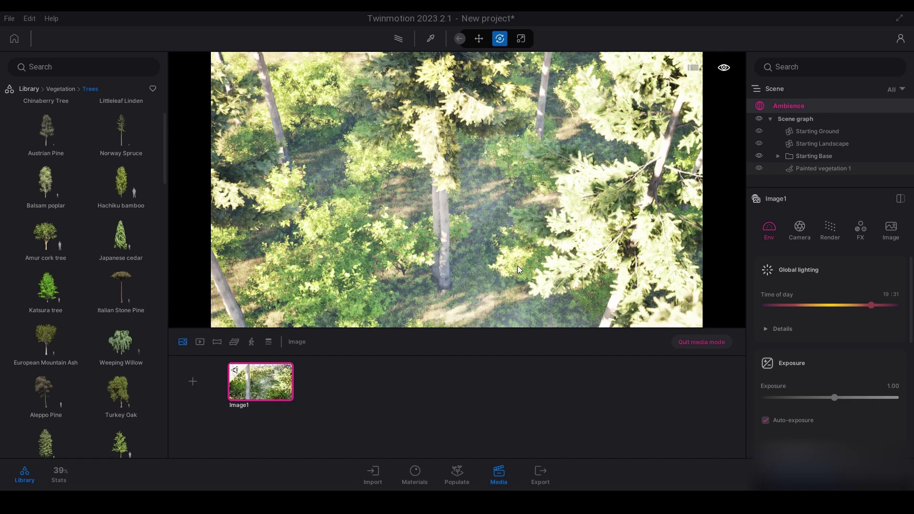
{"action": "left_click", "coordinate": [518, 267]}
{"action": "key", "text": "Escape"}
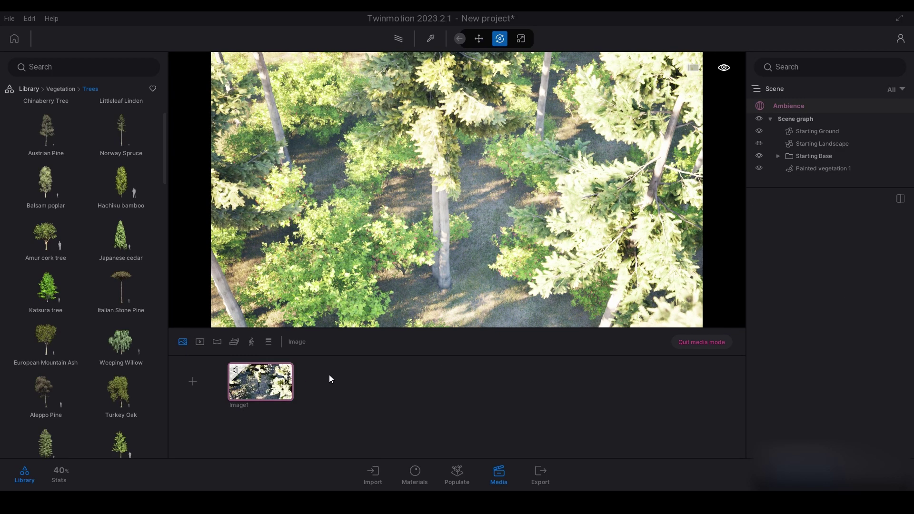
- Add a second still image of the same view and render it with the path tracer at High quality
{"action": "left_click", "coordinate": [193, 383]}
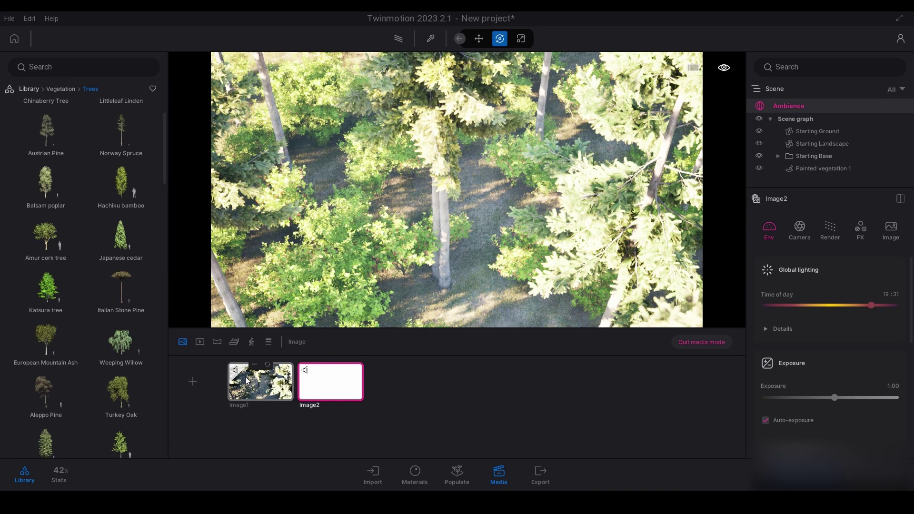
{"action": "left_click", "coordinate": [830, 231]}
{"action": "left_click", "coordinate": [813, 269]}
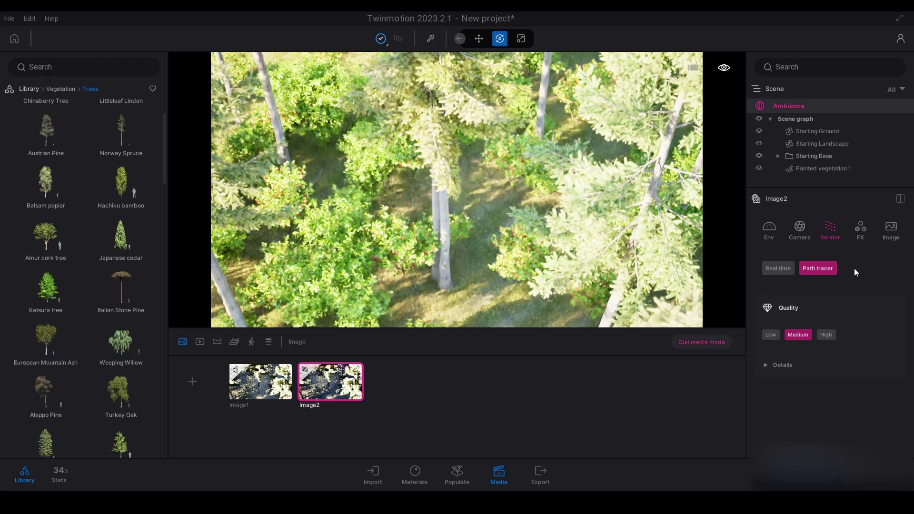
{"action": "left_click", "coordinate": [825, 335]}
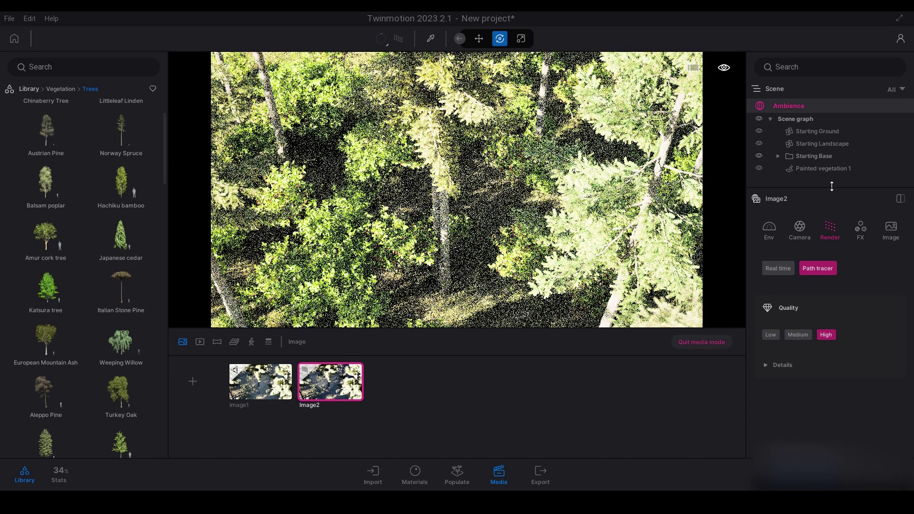
- Grade the path-traced Image2 with 59% contrast and 37% saturation, and switch to Image1
{"action": "left_click", "coordinate": [859, 232]}
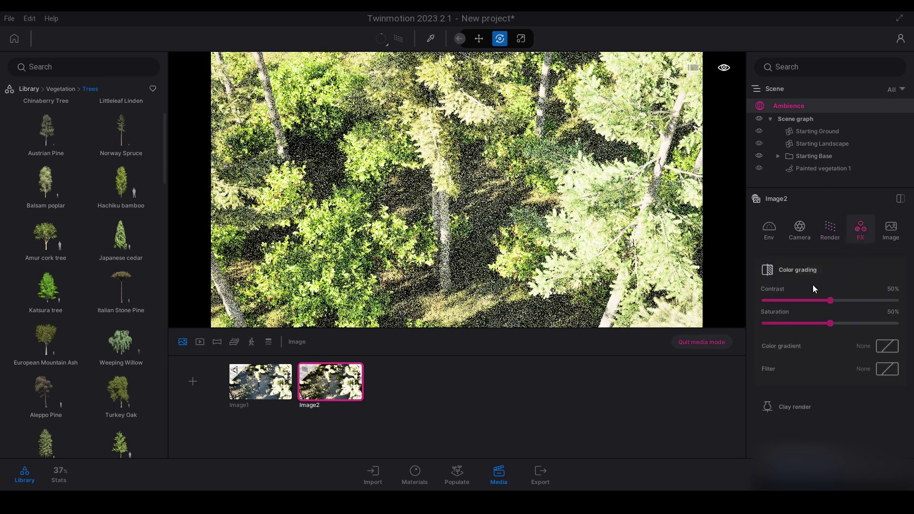
{"action": "left_click", "coordinate": [838, 299]}
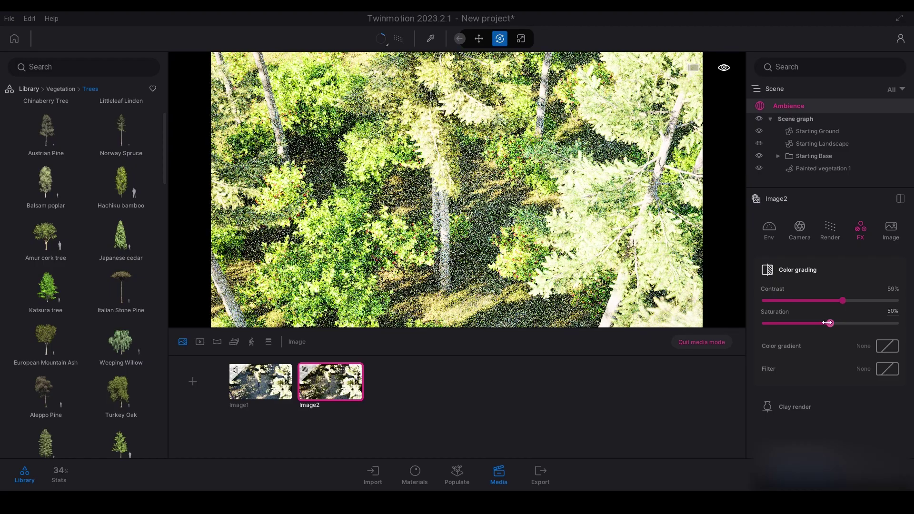
{"action": "left_click_drag", "start_coordinate": [827, 323], "coordinate": [813, 323]}
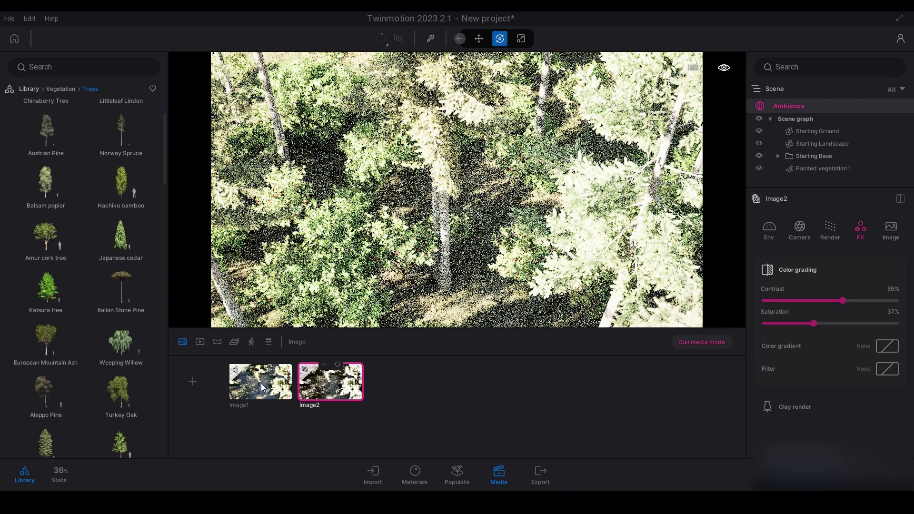
{"action": "left_click", "coordinate": [261, 384]}
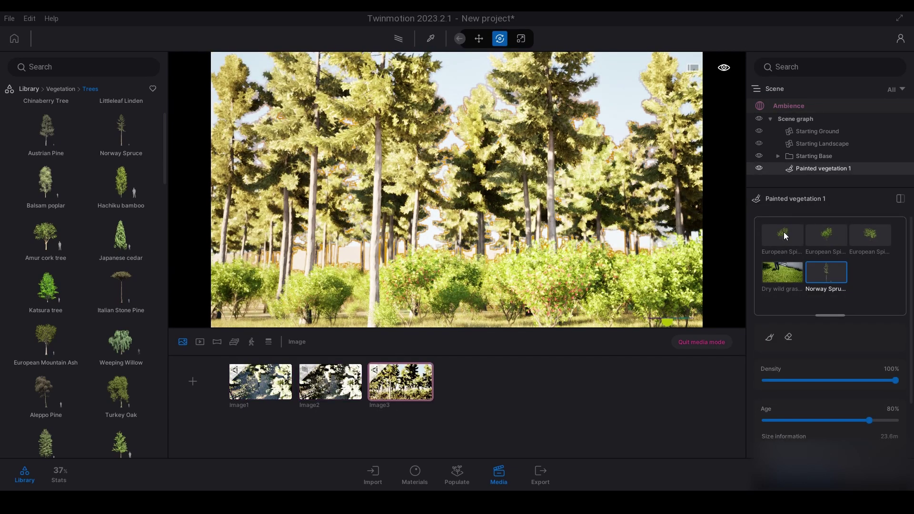
- Set the density of all three European shrubs in Painted vegetation 1 to 0%
{"action": "left_click", "coordinate": [786, 236]}
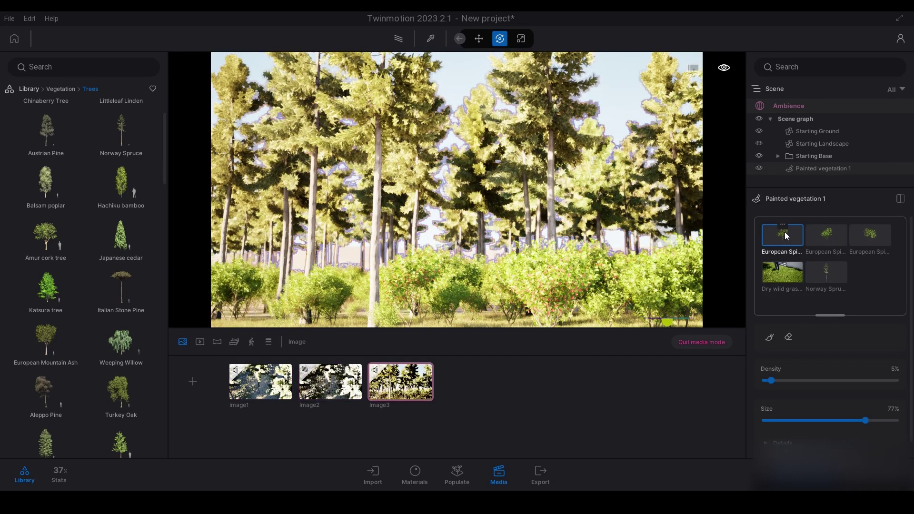
{"action": "left_click_drag", "start_coordinate": [773, 379], "coordinate": [639, 380]}
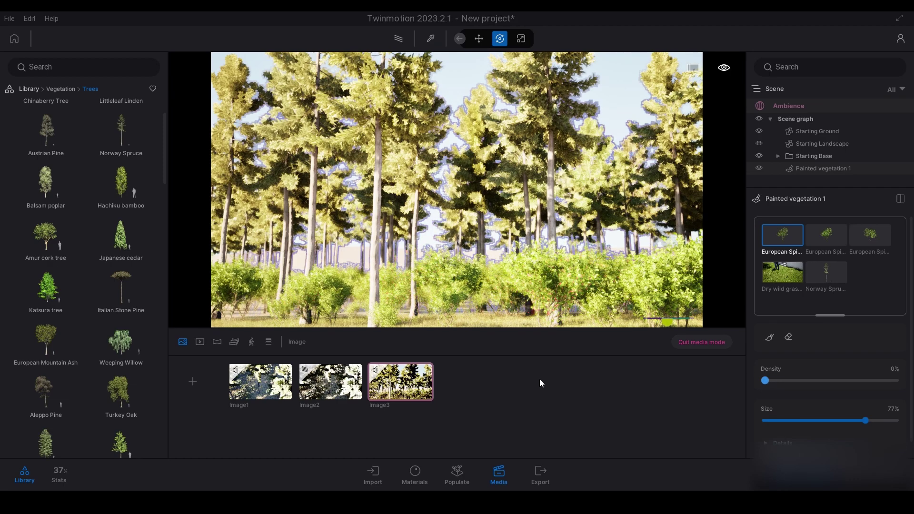
{"action": "left_click", "coordinate": [825, 236]}
{"action": "left_click", "coordinate": [771, 380]}
{"action": "left_click_drag", "start_coordinate": [772, 379], "coordinate": [643, 380]}
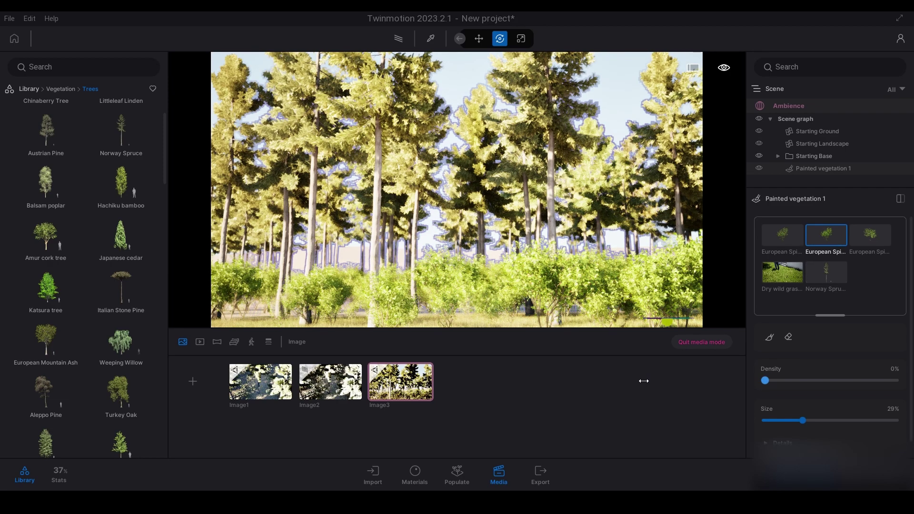
{"action": "left_click", "coordinate": [870, 238]}
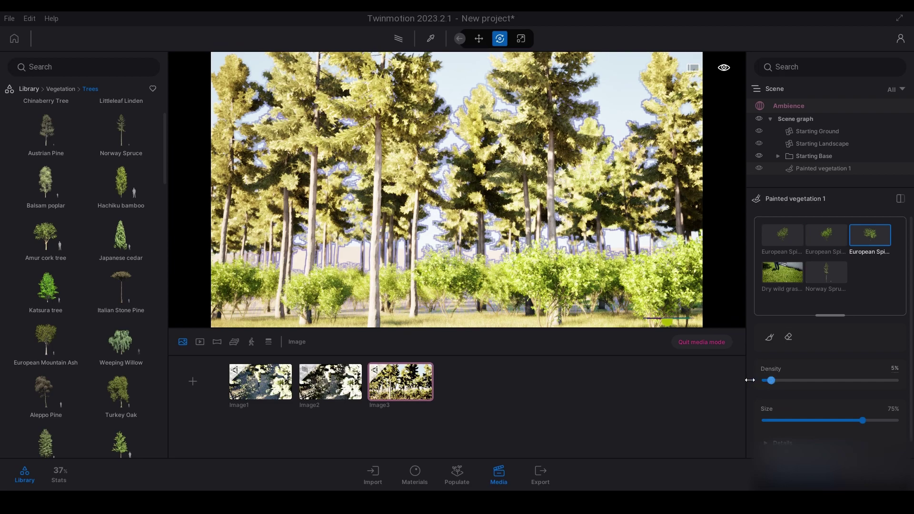
{"action": "left_click_drag", "start_coordinate": [750, 380], "coordinate": [677, 375]}
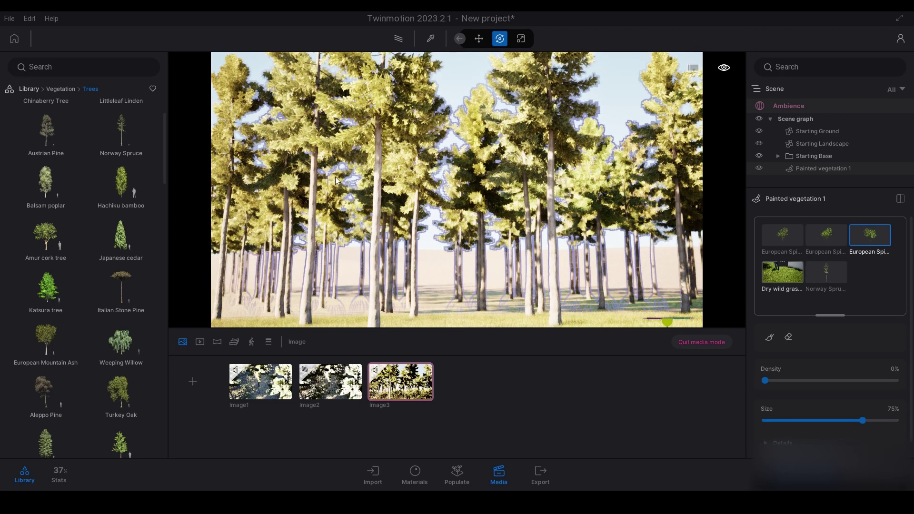
- Add Rock 7 from the vegetation library's rocks to the Painted vegetation 1 mix
{"action": "mouse_move", "coordinate": [101, 159]}
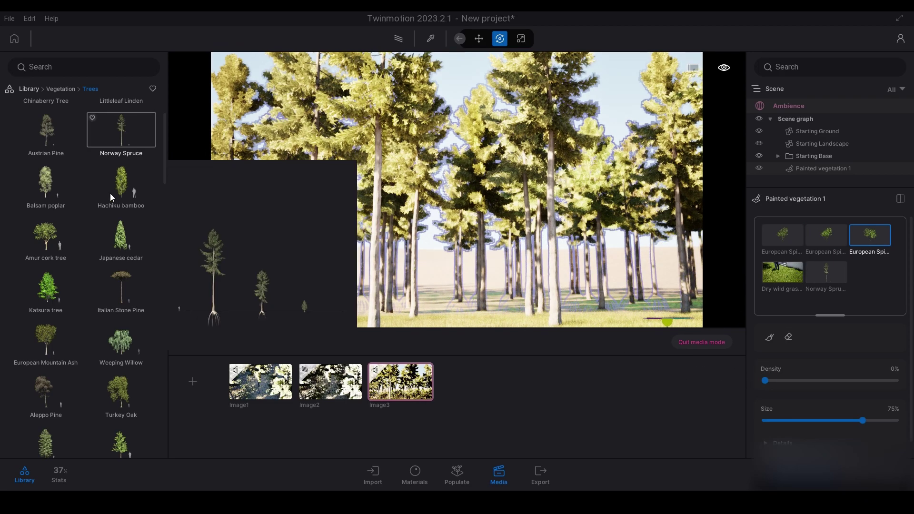
{"action": "left_click", "coordinate": [59, 89]}
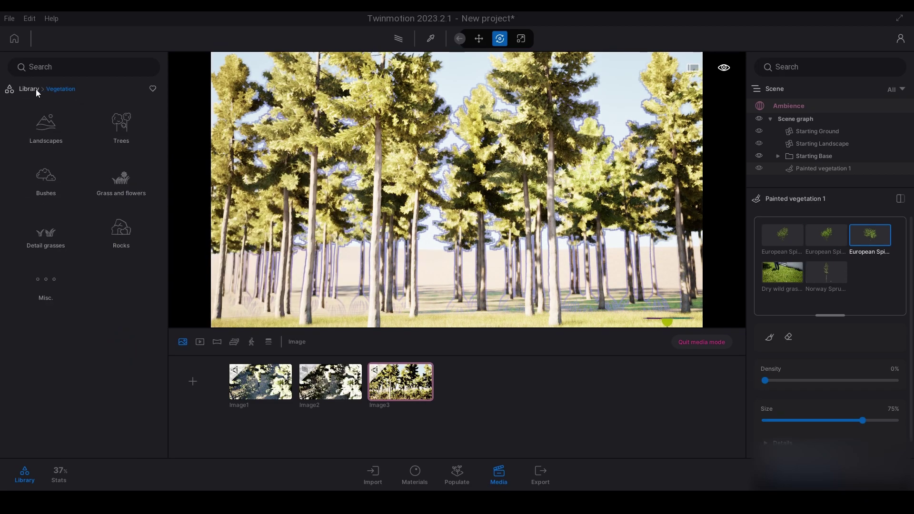
{"action": "left_click", "coordinate": [121, 230]}
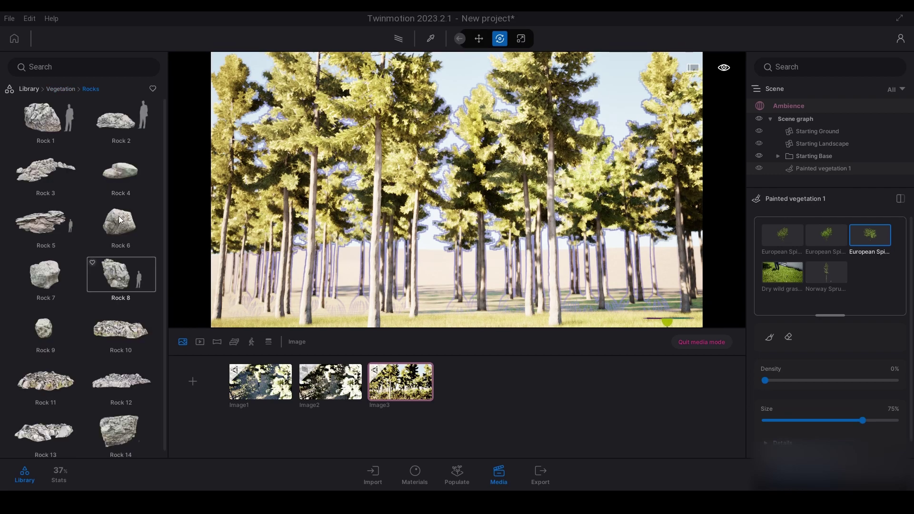
{"action": "scroll", "coordinate": [122, 215], "scroll_direction": "down", "scroll_amount": 1}
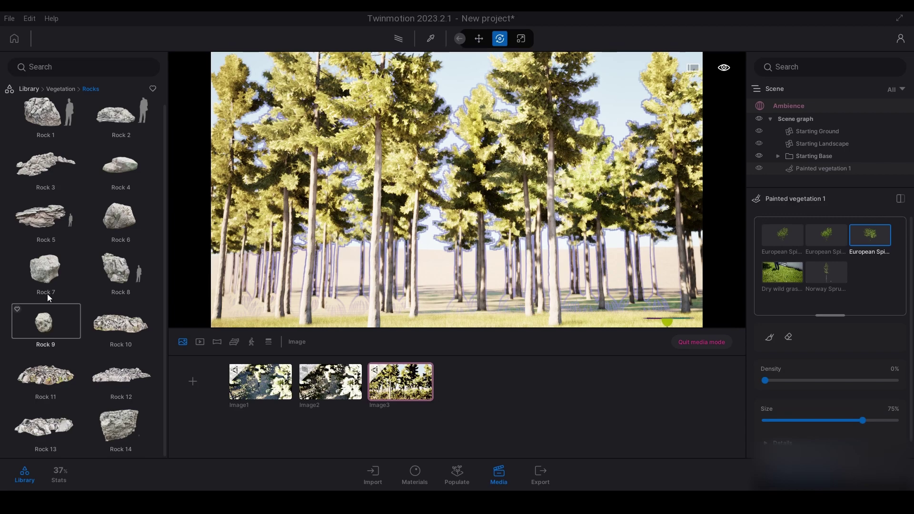
{"action": "mouse_move", "coordinate": [47, 273]}
{"action": "left_mouse_down"}
{"action": "mouse_move", "coordinate": [806, 322]}
{"action": "mouse_move", "coordinate": [843, 281]}
{"action": "mouse_move", "coordinate": [862, 295]}
{"action": "left_mouse_up"}
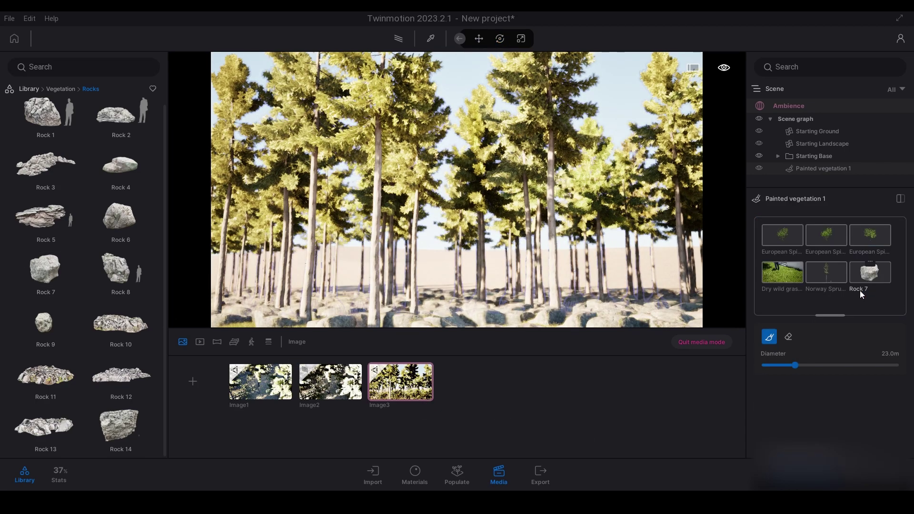
- Lower the density of Rock 7 to a sparse scattering among the trees and clear the selection
{"action": "left_click", "coordinate": [867, 287]}
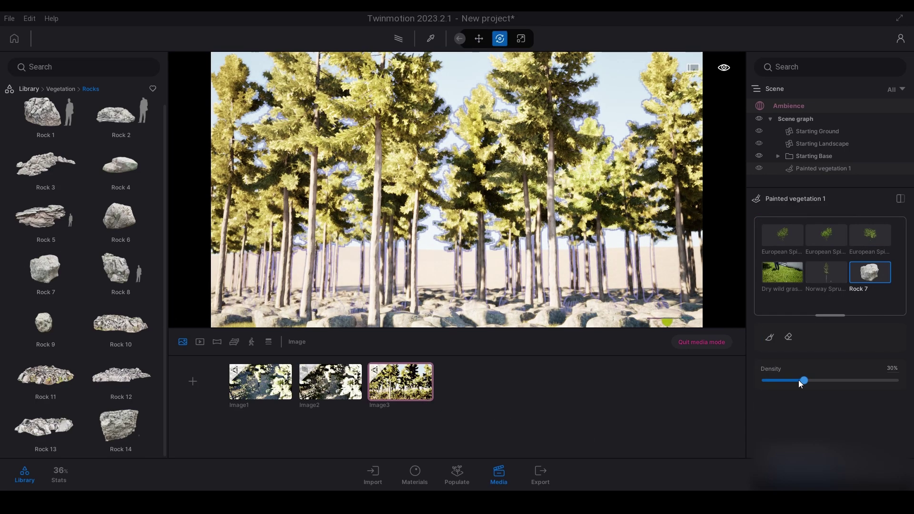
{"action": "left_click_drag", "start_coordinate": [800, 381], "coordinate": [770, 380]}
{"action": "left_click", "coordinate": [445, 278]}
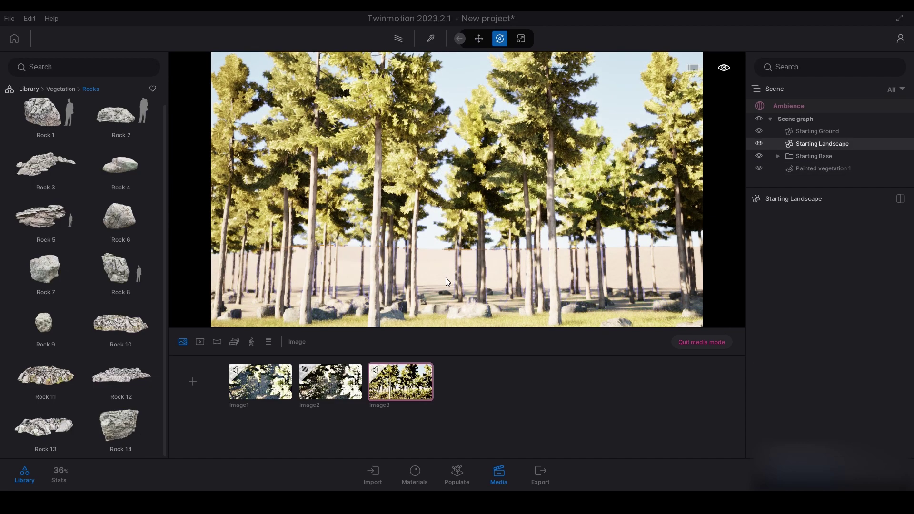
{"action": "key", "text": "Escape"}
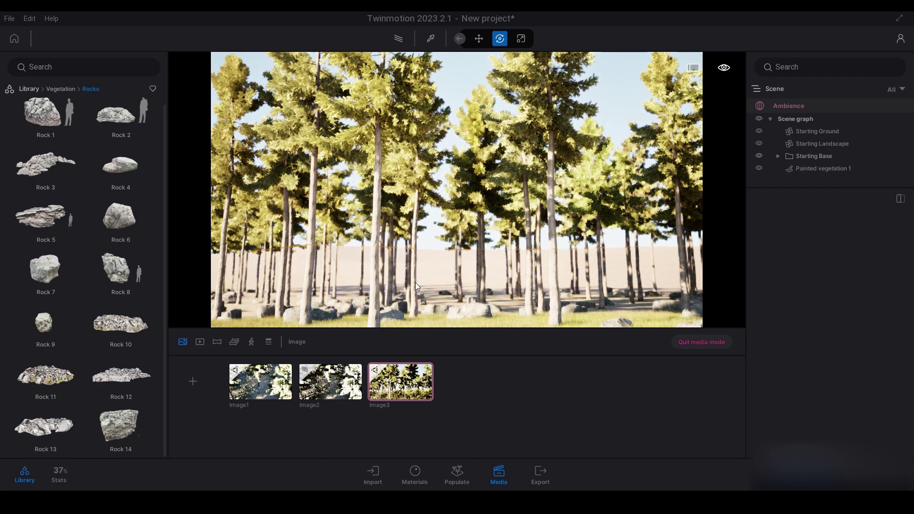
- Start a new foliage paint set and open the Megascans 3D nature rock assets
{"action": "left_click", "coordinate": [34, 87]}
{"action": "left_click", "coordinate": [459, 471]}
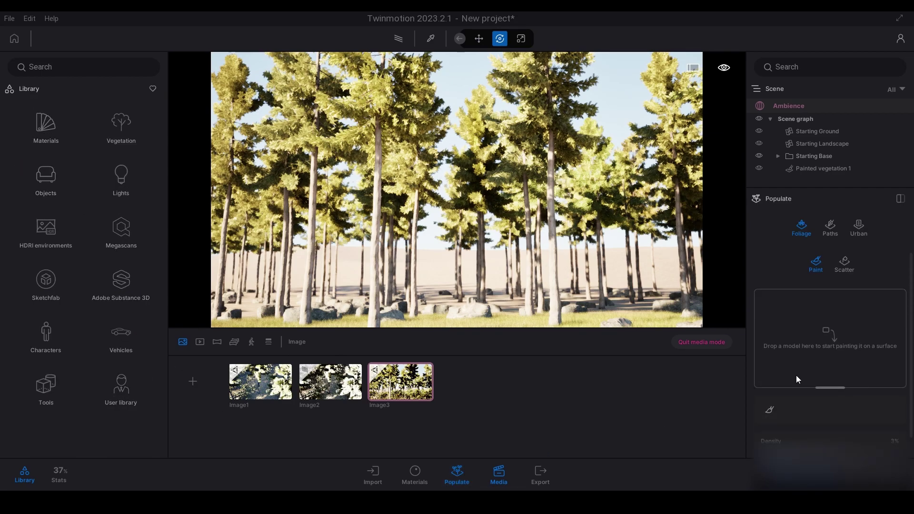
{"action": "left_click", "coordinate": [121, 229]}
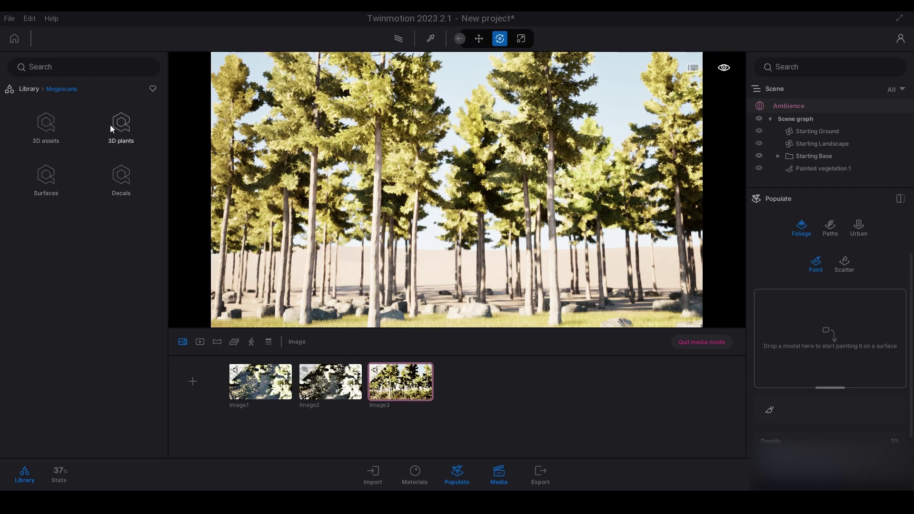
{"action": "left_click", "coordinate": [44, 127]}
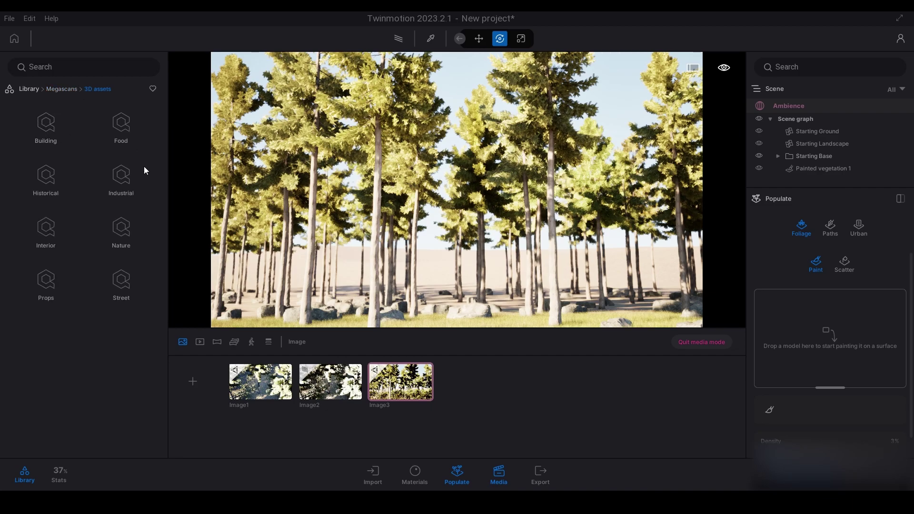
{"action": "left_click", "coordinate": [122, 238]}
{"action": "left_click", "coordinate": [40, 235]}
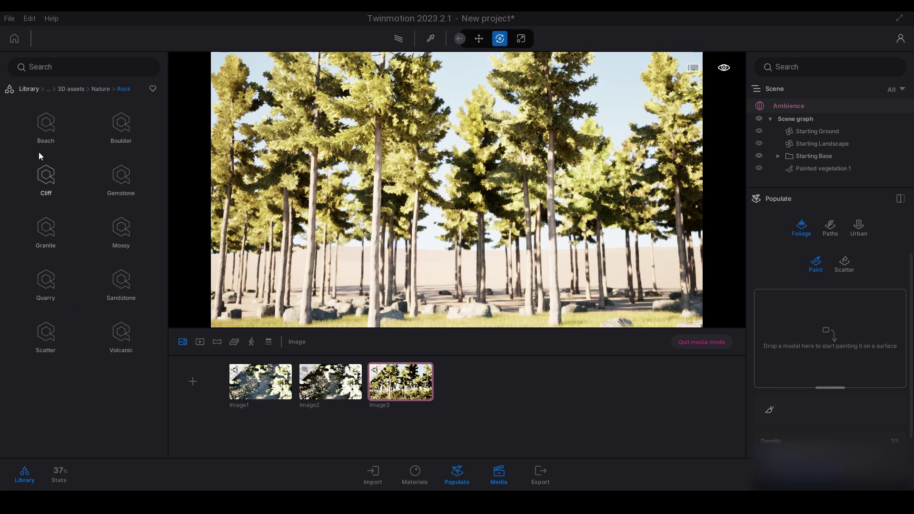
- Look through the Scatter, Boulder, Beach and Sandstone rock categories for rocks that suit the forest
{"action": "left_click", "coordinate": [46, 327]}
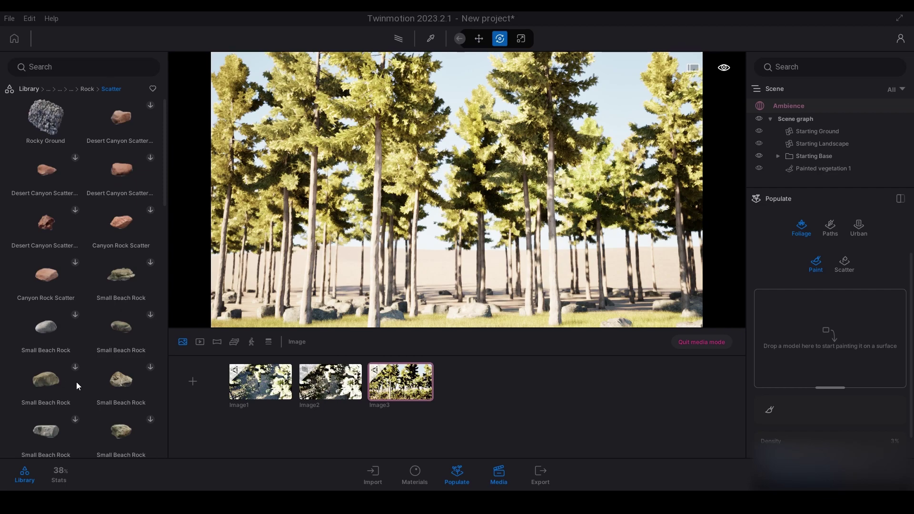
{"action": "scroll", "coordinate": [114, 254], "scroll_direction": "down", "scroll_amount": 10}
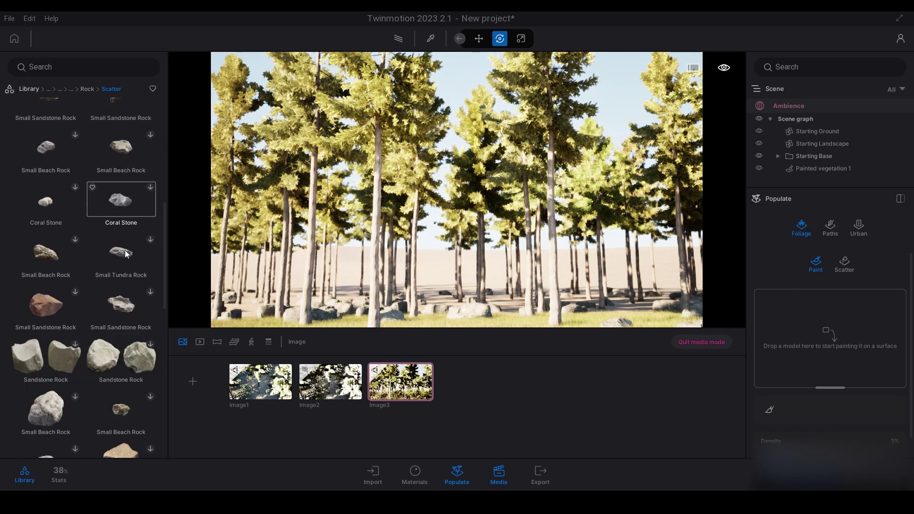
{"action": "scroll", "coordinate": [101, 374], "scroll_direction": "up", "scroll_amount": 8}
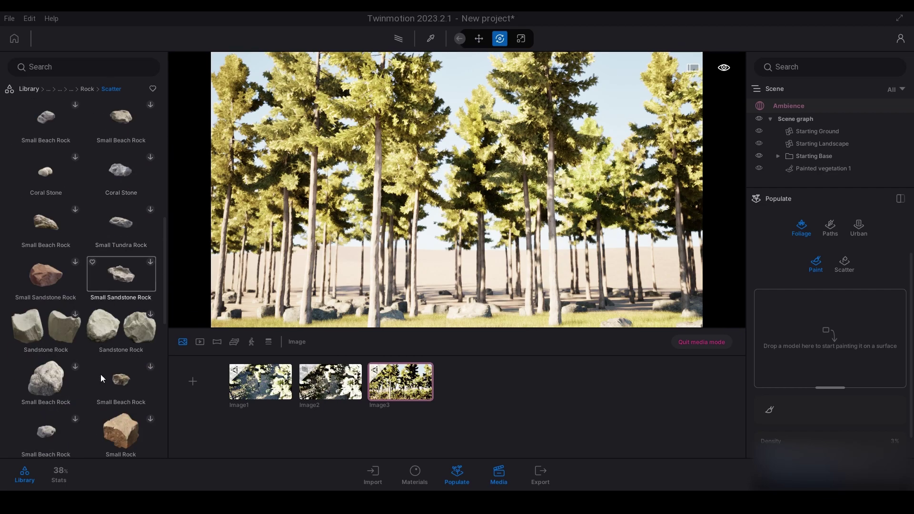
{"action": "left_click", "coordinate": [84, 89]}
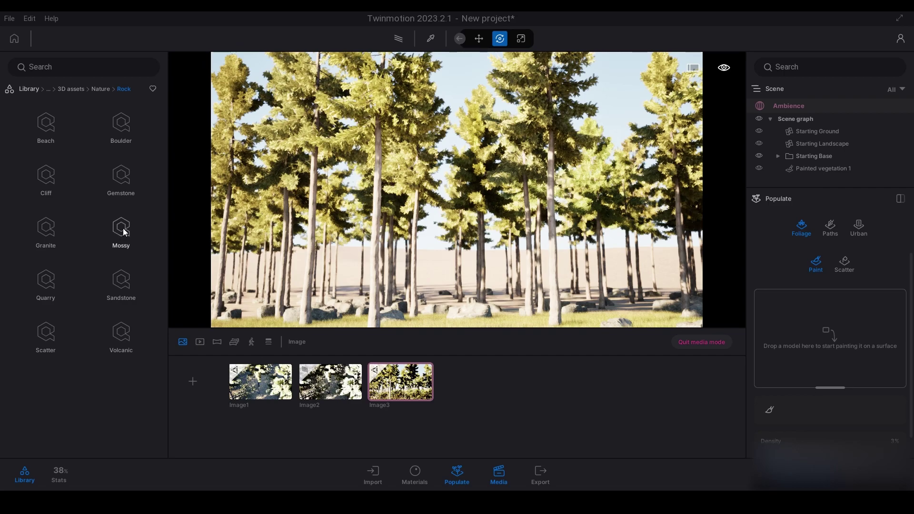
{"action": "left_click", "coordinate": [115, 135]}
{"action": "left_click", "coordinate": [93, 88]}
{"action": "left_click", "coordinate": [46, 123]}
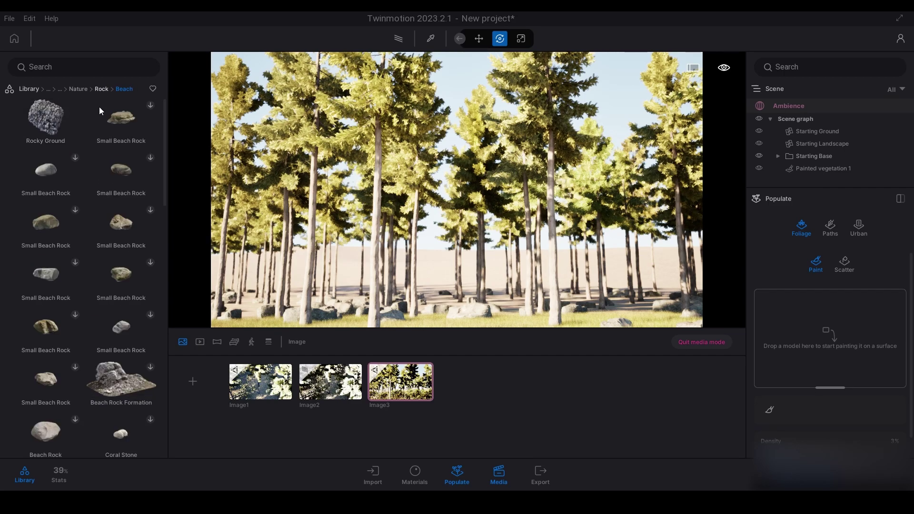
{"action": "left_click", "coordinate": [101, 89]}
{"action": "left_click", "coordinate": [116, 271]}
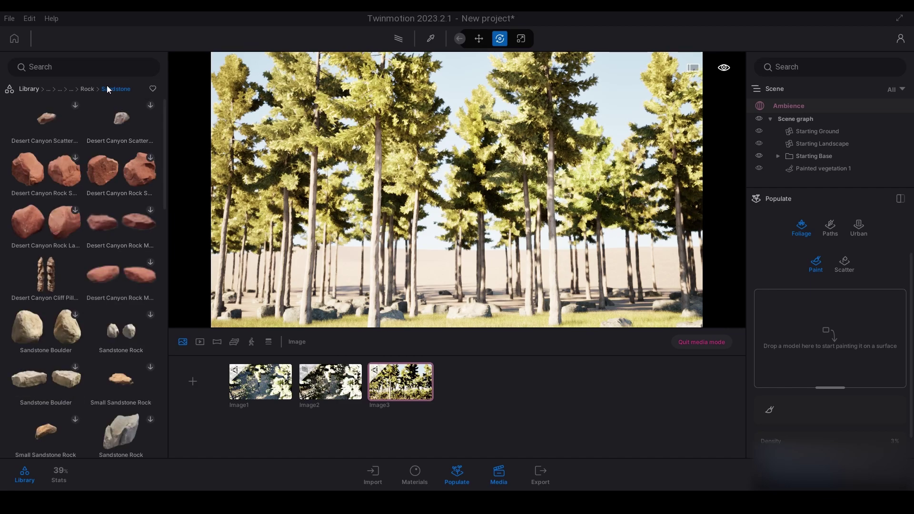
{"action": "left_click", "coordinate": [87, 89]}
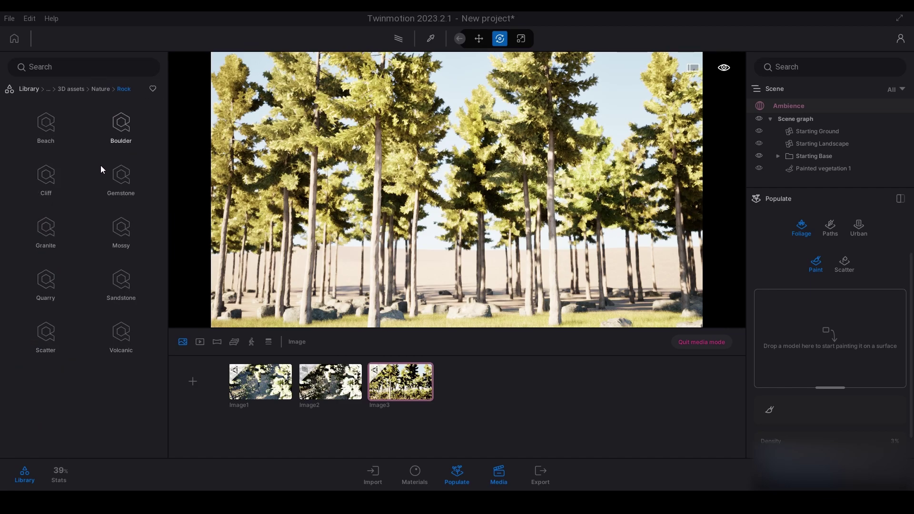
- Paint the pale pair of Mossy Forest Boulders across the forest floor with a 23 m brush and set their density to 3%
{"action": "left_click", "coordinate": [119, 125]}
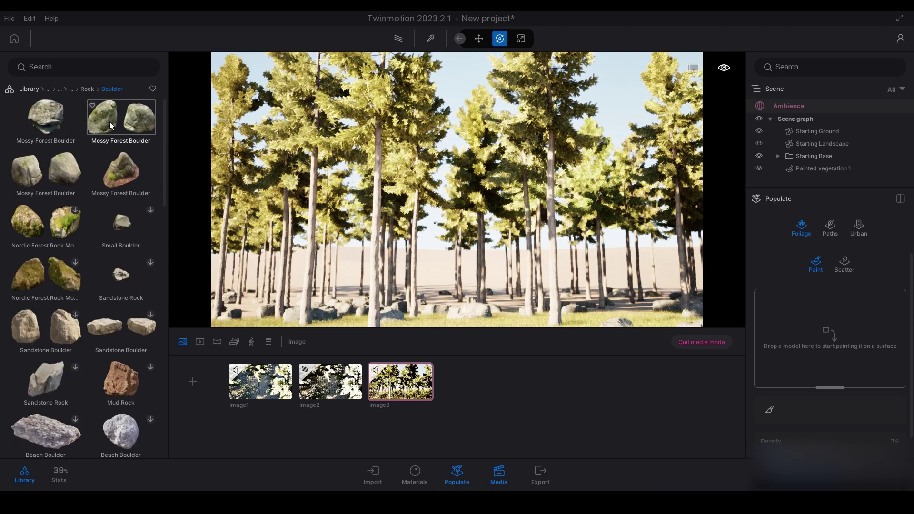
{"action": "mouse_move", "coordinate": [62, 171]}
{"action": "left_mouse_down"}
{"action": "mouse_move", "coordinate": [719, 376]}
{"action": "mouse_move", "coordinate": [683, 378]}
{"action": "mouse_move", "coordinate": [810, 327]}
{"action": "left_mouse_up"}
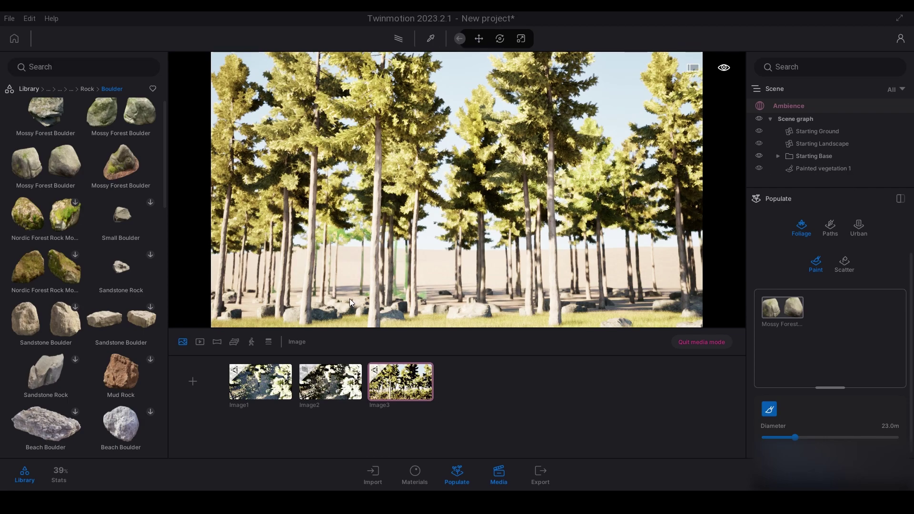
{"action": "mouse_move", "coordinate": [556, 303]}
{"action": "left_mouse_down"}
{"action": "mouse_move", "coordinate": [669, 303]}
{"action": "mouse_move", "coordinate": [535, 317]}
{"action": "mouse_move", "coordinate": [344, 318]}
{"action": "mouse_move", "coordinate": [335, 292]}
{"action": "mouse_move", "coordinate": [552, 293]}
{"action": "mouse_move", "coordinate": [647, 311]}
{"action": "mouse_move", "coordinate": [404, 341]}
{"action": "mouse_move", "coordinate": [355, 301]}
{"action": "left_mouse_up"}
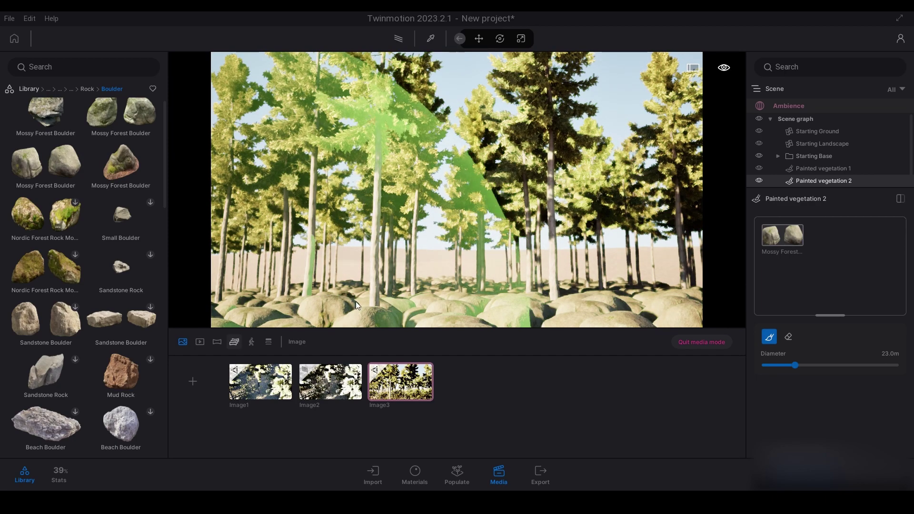
{"action": "left_click", "coordinate": [784, 242]}
{"action": "left_click_drag", "start_coordinate": [801, 381], "coordinate": [769, 383]}
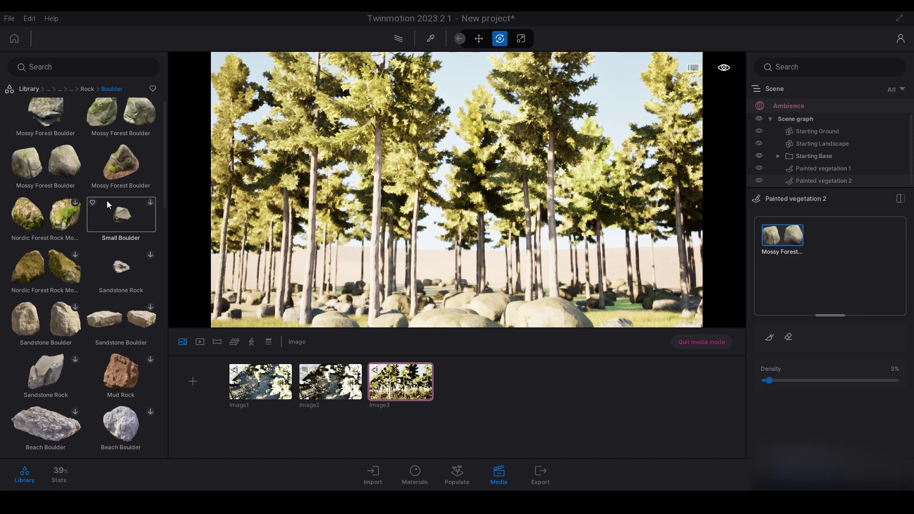
- Look through the Megascans and vegetation bush assets in the library for undergrowth that suits the forest
{"action": "left_click", "coordinate": [36, 87]}
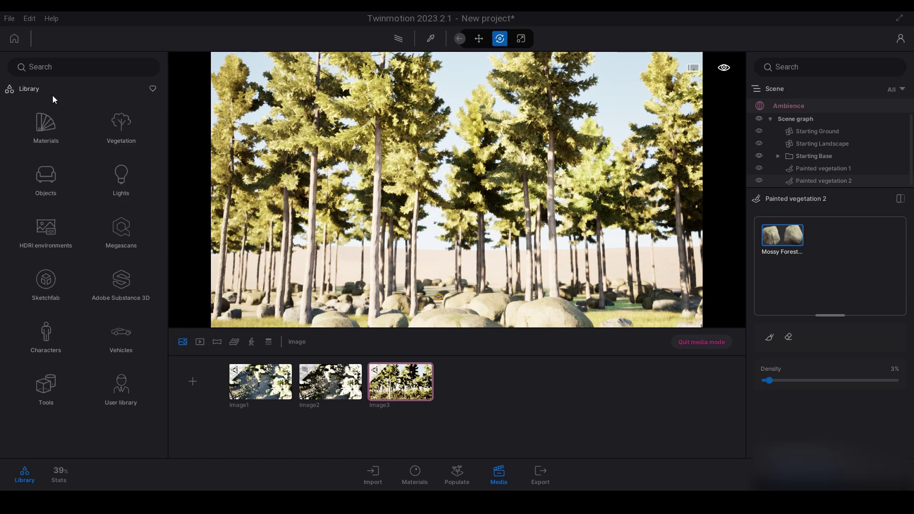
{"action": "left_click", "coordinate": [124, 240]}
{"action": "left_click", "coordinate": [26, 89]}
{"action": "left_click", "coordinate": [102, 130]}
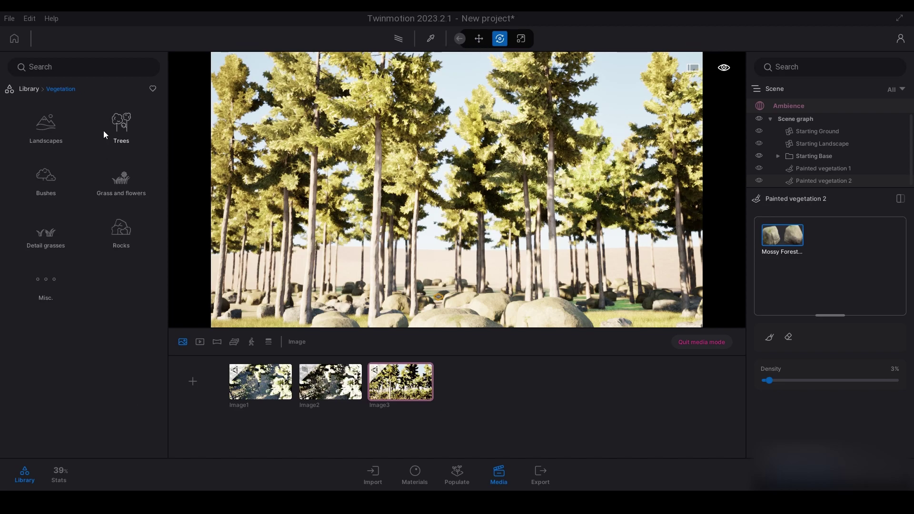
{"action": "left_click", "coordinate": [48, 179]}
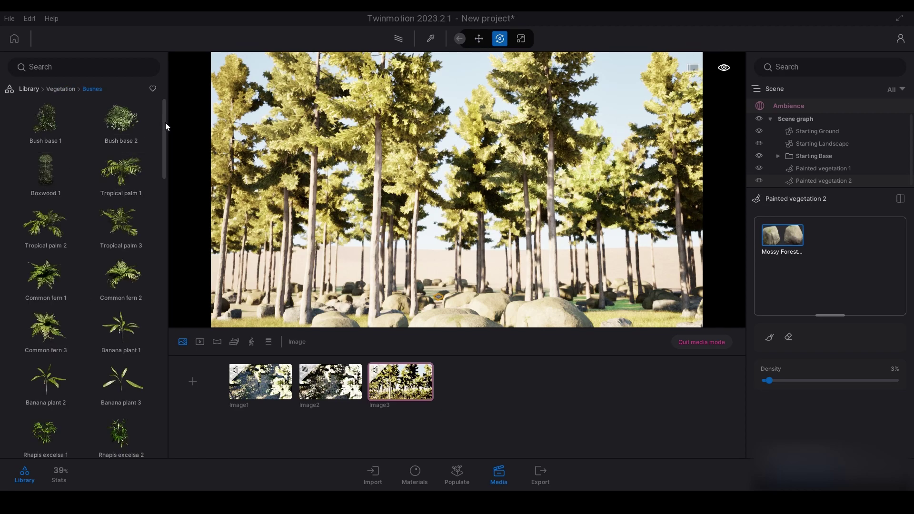
{"action": "left_click_drag", "start_coordinate": [165, 122], "coordinate": [161, 418]}
{"action": "left_click_drag", "start_coordinate": [162, 383], "coordinate": [160, 99]}
- Add Mugo Pine from the tree assets to the painted boulder set, set its density to 100%, raise its age, and clear the selection
{"action": "left_click", "coordinate": [66, 89]}
{"action": "left_click", "coordinate": [113, 126]}
{"action": "mouse_move", "coordinate": [165, 138]}
{"action": "left_mouse_down"}
{"action": "mouse_move", "coordinate": [173, 212]}
{"action": "mouse_move", "coordinate": [166, 275]}
{"action": "left_mouse_up"}
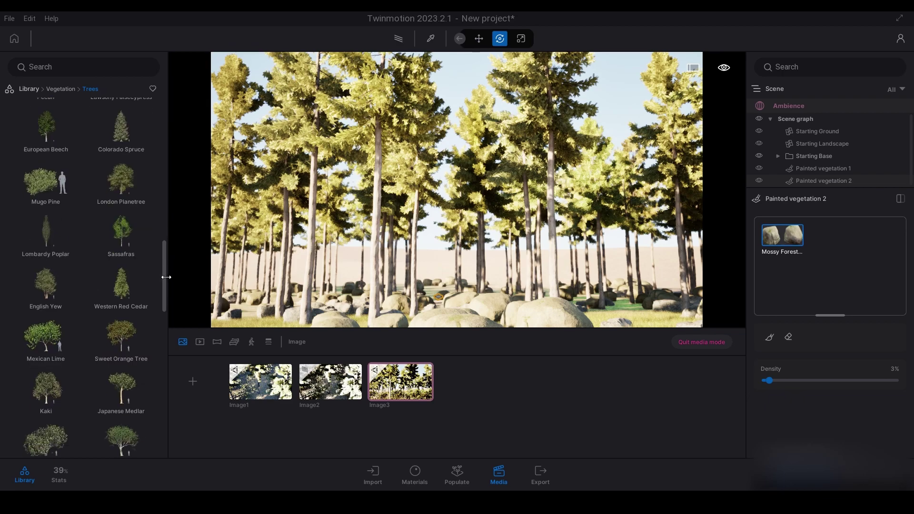
{"action": "mouse_move", "coordinate": [46, 187]}
{"action": "left_mouse_down"}
{"action": "mouse_move", "coordinate": [656, 395]}
{"action": "mouse_move", "coordinate": [832, 283]}
{"action": "left_mouse_up"}
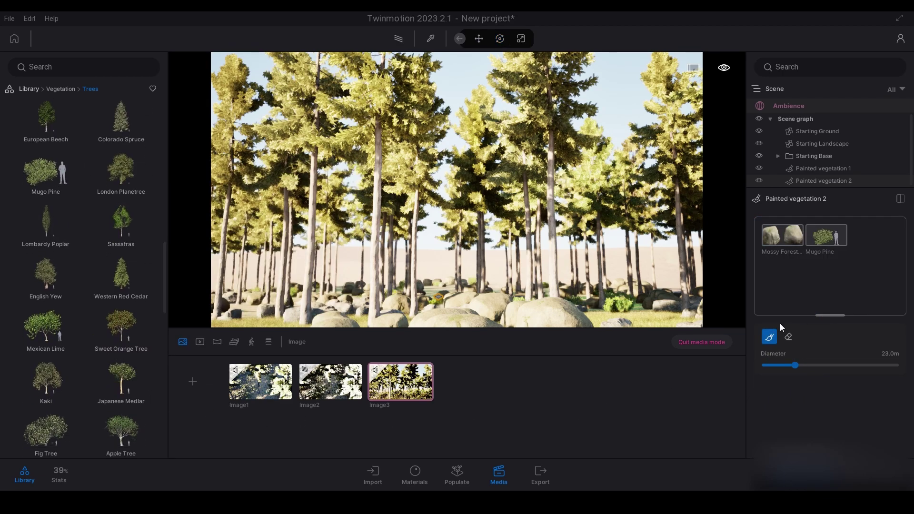
{"action": "left_click", "coordinate": [828, 245]}
{"action": "left_click_drag", "start_coordinate": [805, 380], "coordinate": [913, 381]}
{"action": "left_click_drag", "start_coordinate": [831, 421], "coordinate": [895, 421]}
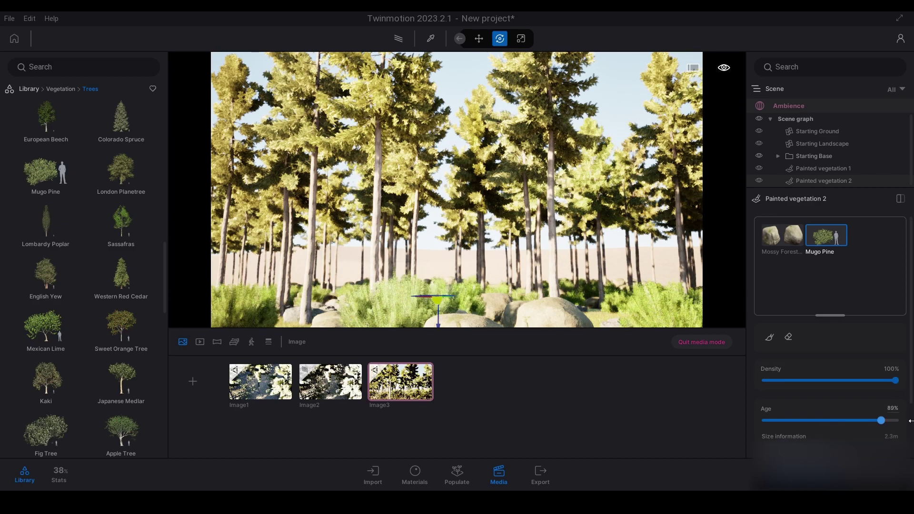
{"action": "left_click", "coordinate": [443, 255]}
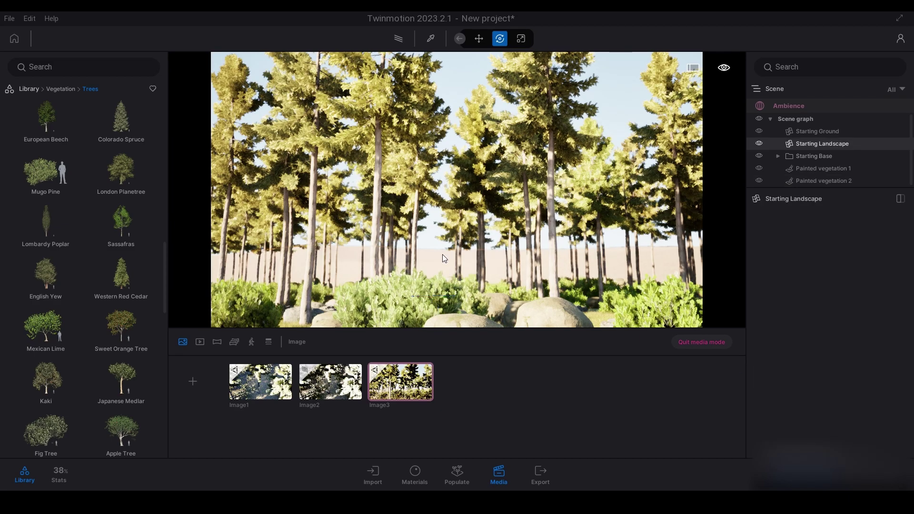
{"action": "key", "text": "Escape"}
- Refresh Image3 with the current scene and enable its HDRI environment as a Backdrop HDRI
{"action": "left_click", "coordinate": [408, 365]}
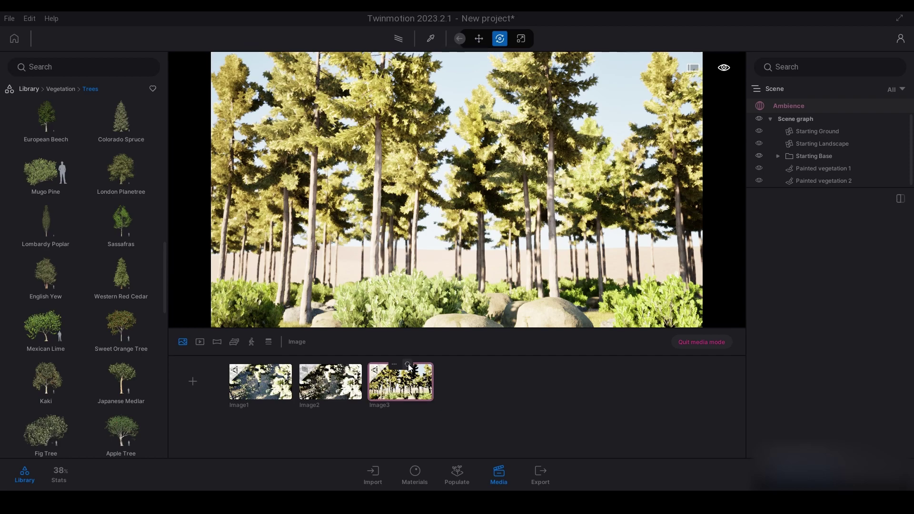
{"action": "left_click", "coordinate": [407, 389]}
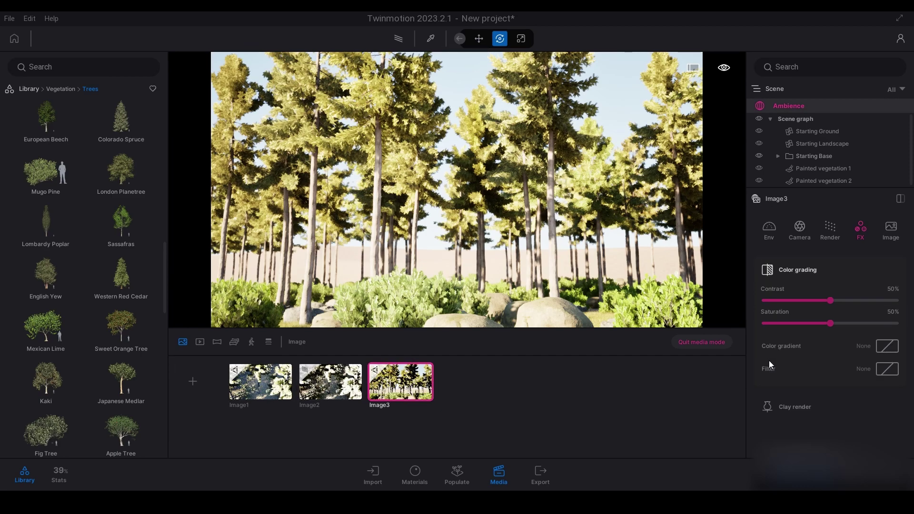
{"action": "left_click", "coordinate": [784, 236]}
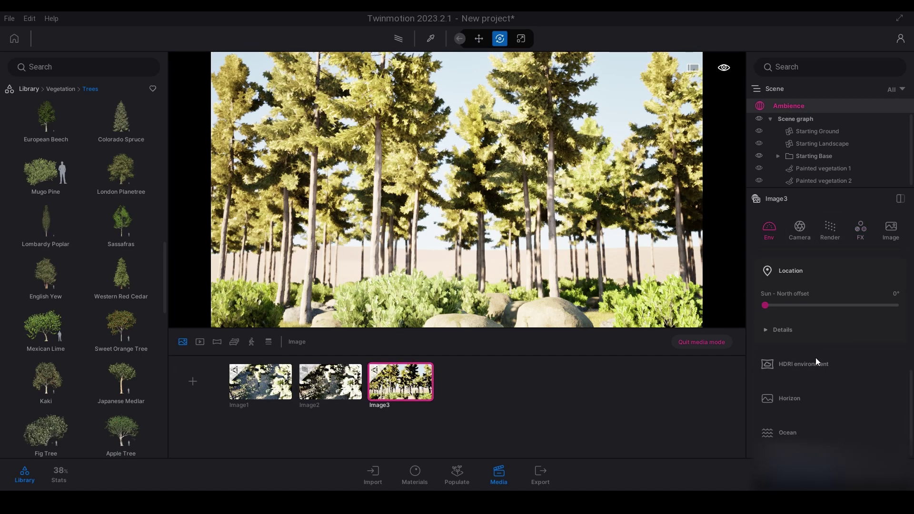
{"action": "left_click", "coordinate": [816, 361]}
{"action": "left_click", "coordinate": [770, 392]}
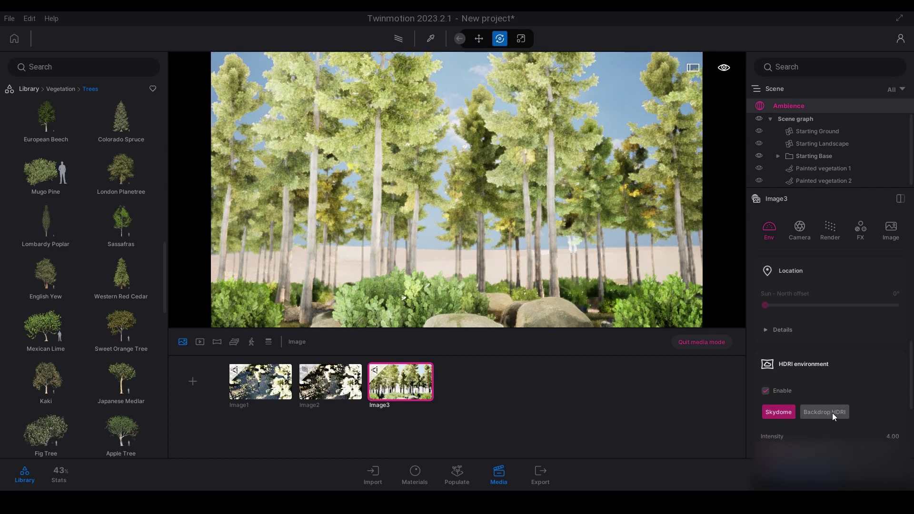
{"action": "left_click", "coordinate": [833, 414]}
- Position the Approaching Storm backdrop HDRI at the camera and set its size to about 266.5 m
{"action": "scroll", "coordinate": [836, 412], "scroll_direction": "down", "scroll_amount": 5}
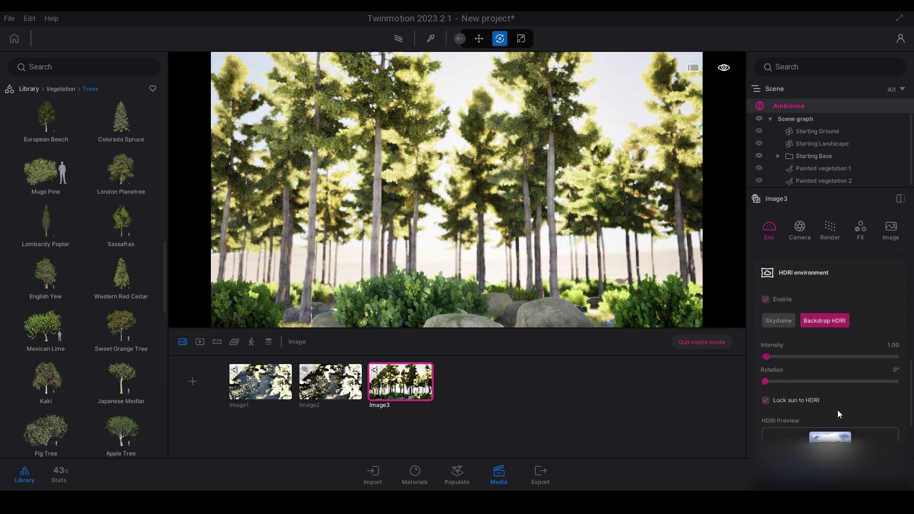
{"action": "left_click", "coordinate": [799, 384]}
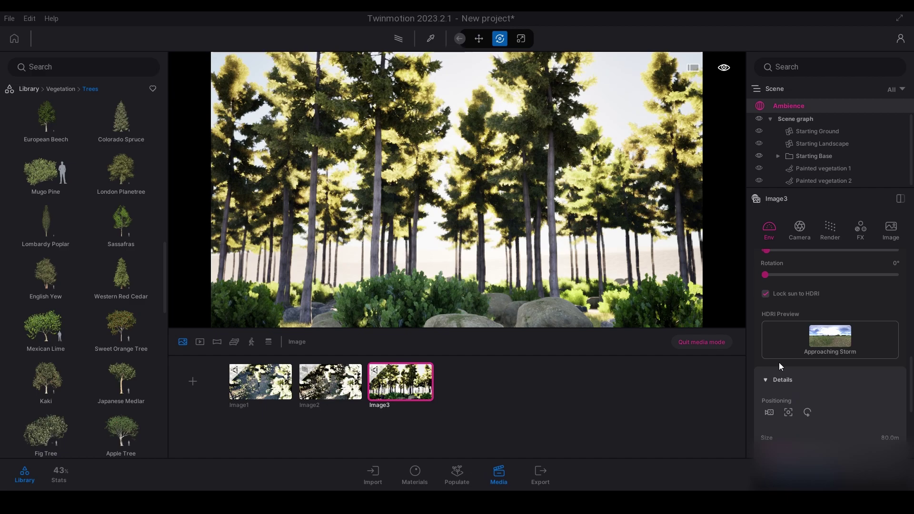
{"action": "scroll", "coordinate": [779, 362], "scroll_direction": "down", "scroll_amount": 2}
{"action": "left_click", "coordinate": [769, 336]}
{"action": "scroll", "coordinate": [784, 342], "scroll_direction": "up", "scroll_amount": 1}
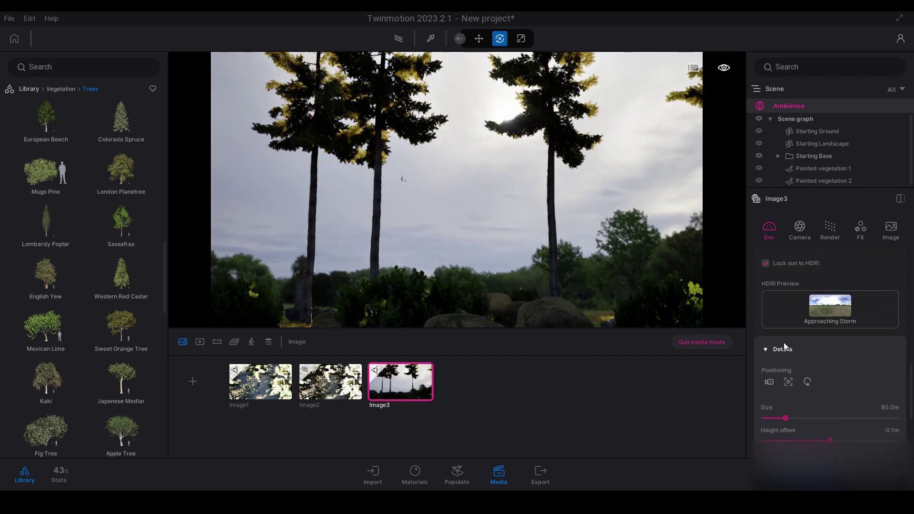
{"action": "left_click_drag", "start_coordinate": [786, 417], "coordinate": [836, 408]}
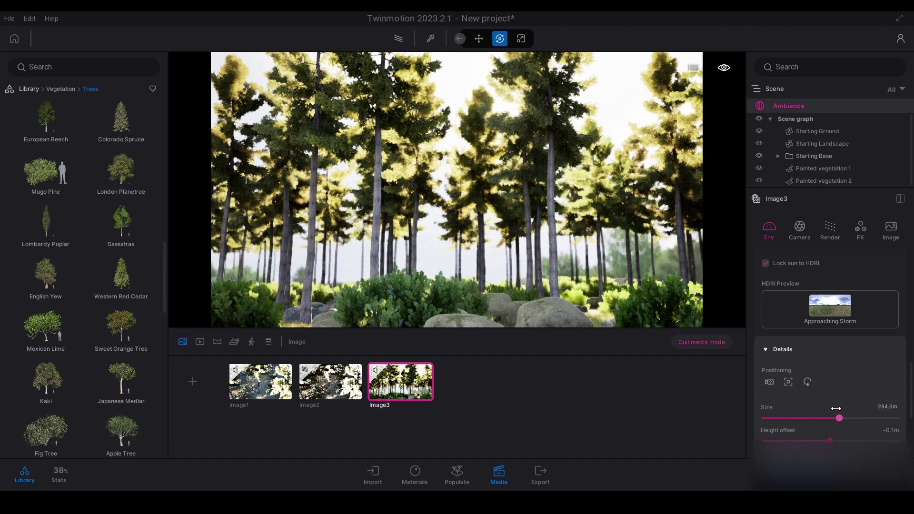
- Set the backdrop HDRI's height offset to 1.2 m, projection offset to 8.4 m and rotation to 92°
{"action": "mouse_move", "coordinate": [834, 441]}
{"action": "left_mouse_down"}
{"action": "mouse_move", "coordinate": [854, 438]}
{"action": "mouse_move", "coordinate": [836, 434]}
{"action": "left_mouse_up"}
{"action": "scroll", "coordinate": [816, 436], "scroll_direction": "down", "scroll_amount": 2}
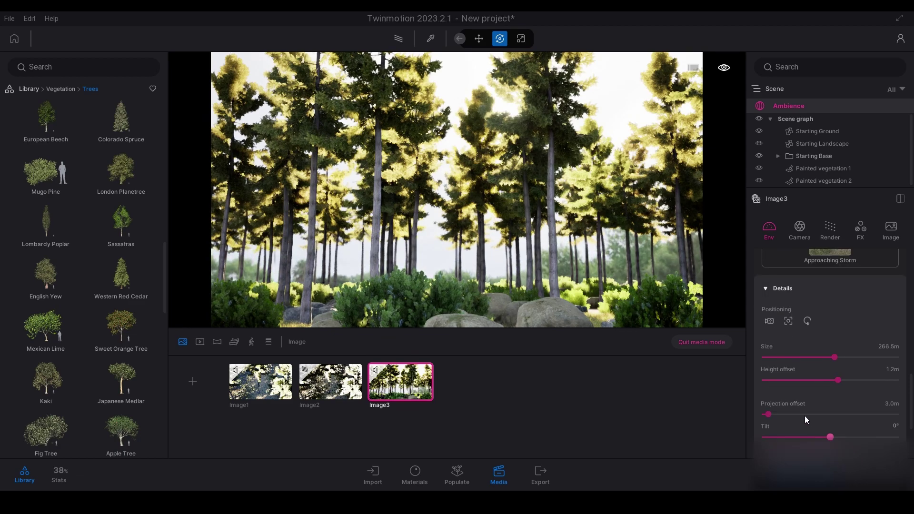
{"action": "left_click_drag", "start_coordinate": [775, 413], "coordinate": [778, 415]}
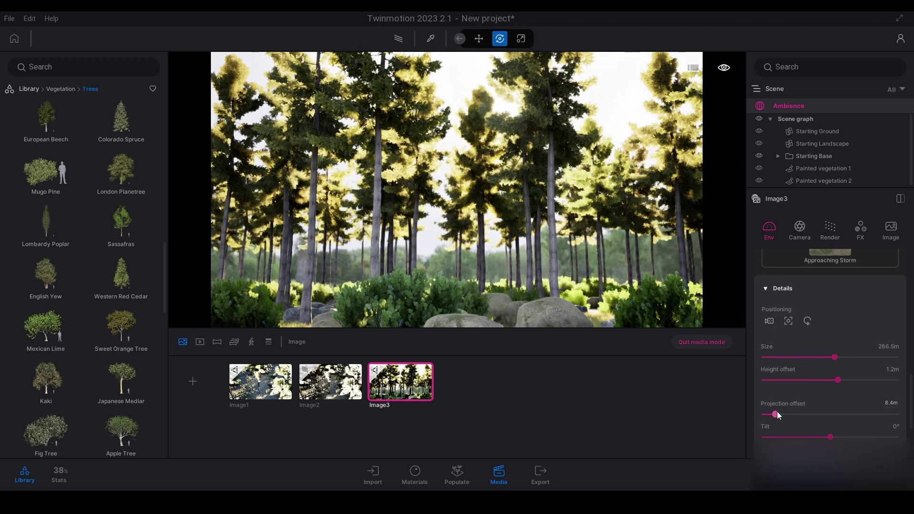
{"action": "scroll", "coordinate": [819, 399], "scroll_direction": "up", "scroll_amount": 6}
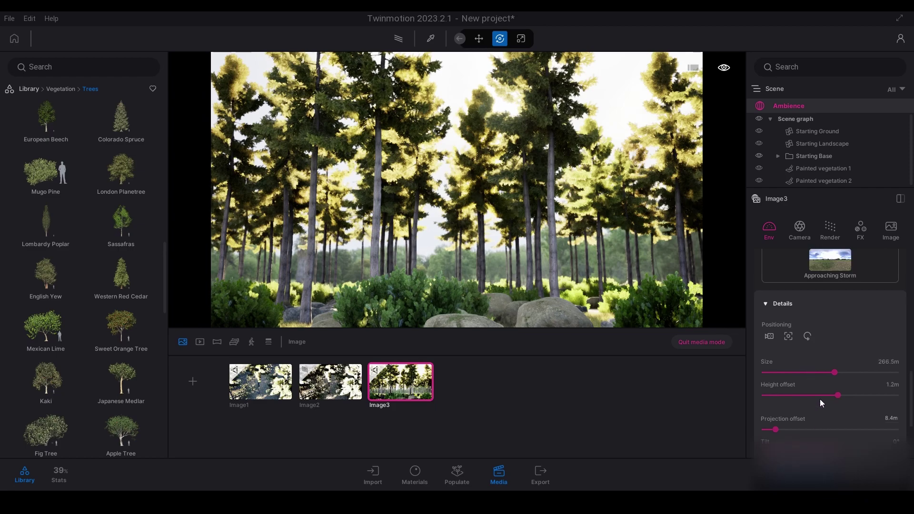
{"action": "left_click_drag", "start_coordinate": [766, 381], "coordinate": [797, 381]}
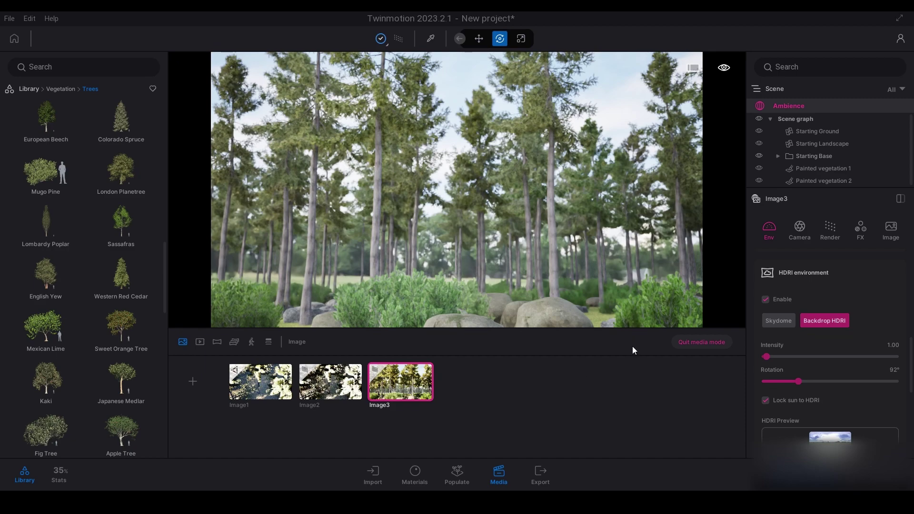
- Turn off path tracing on Image3 and switch to Image2
{"action": "left_click", "coordinate": [404, 379]}
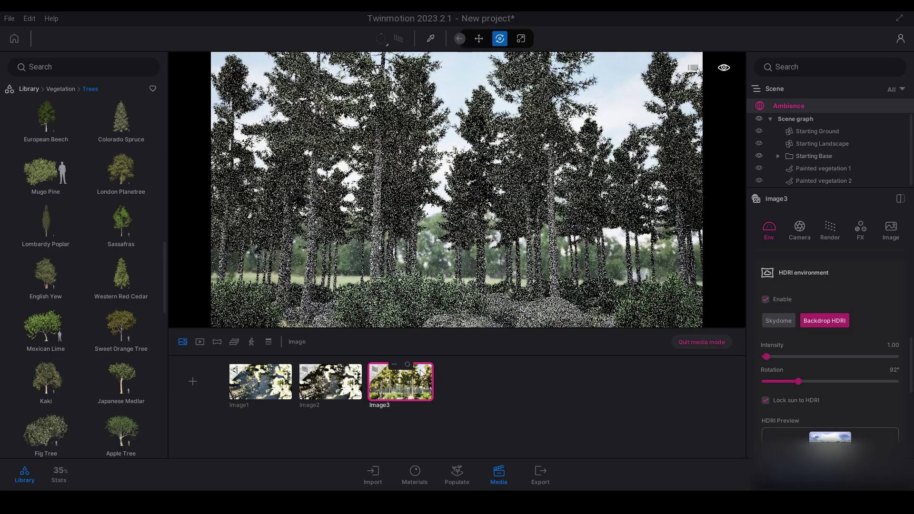
{"action": "key", "text": "r"}
{"action": "left_click", "coordinate": [330, 393]}
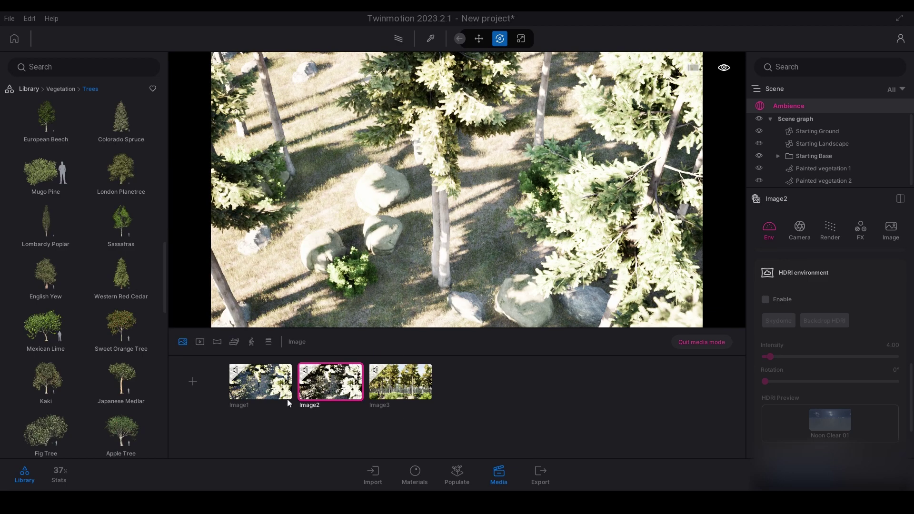
{"action": "scroll", "coordinate": [86, 281], "scroll_direction": "down", "scroll_amount": 1}
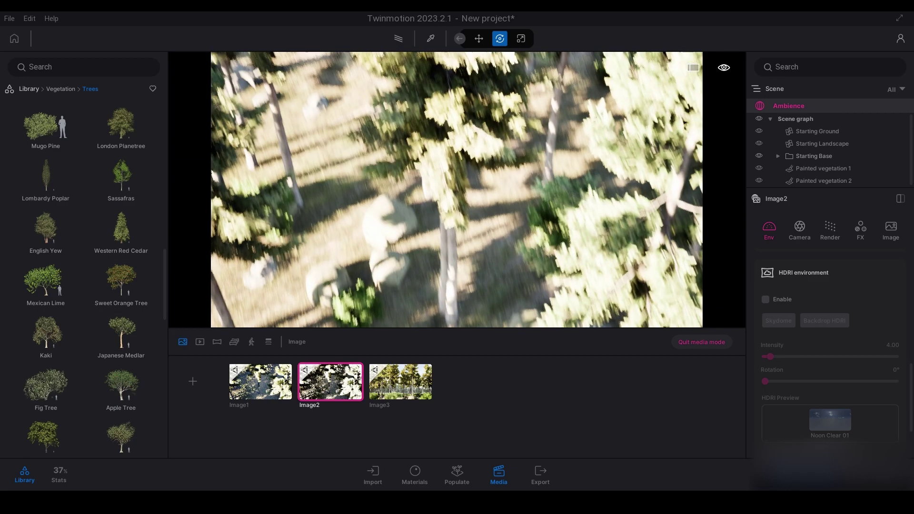
- Select Painted vegetation 1, enlarge its asset list and inspect the planted area from above
{"action": "left_click", "coordinate": [813, 168]}
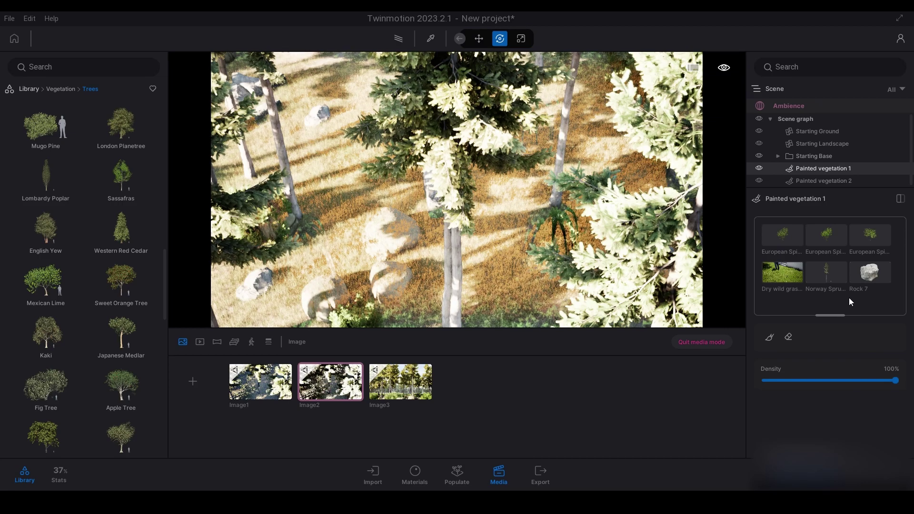
{"action": "left_click_drag", "start_coordinate": [830, 315], "coordinate": [830, 347]}
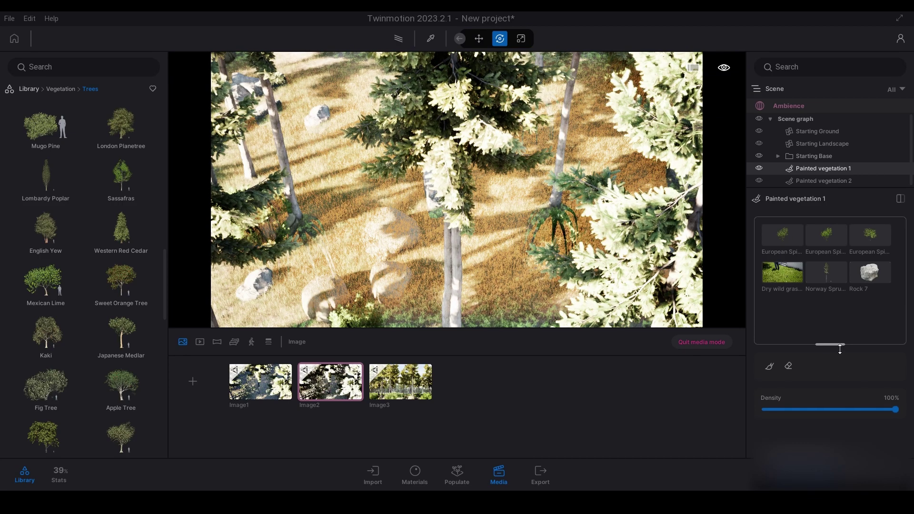
{"action": "scroll", "coordinate": [801, 222], "scroll_direction": "down", "scroll_amount": 2}
{"action": "right_click_drag", "start_coordinate": [552, 227], "coordinate": [457, 191]}
{"action": "key", "text": "s"}
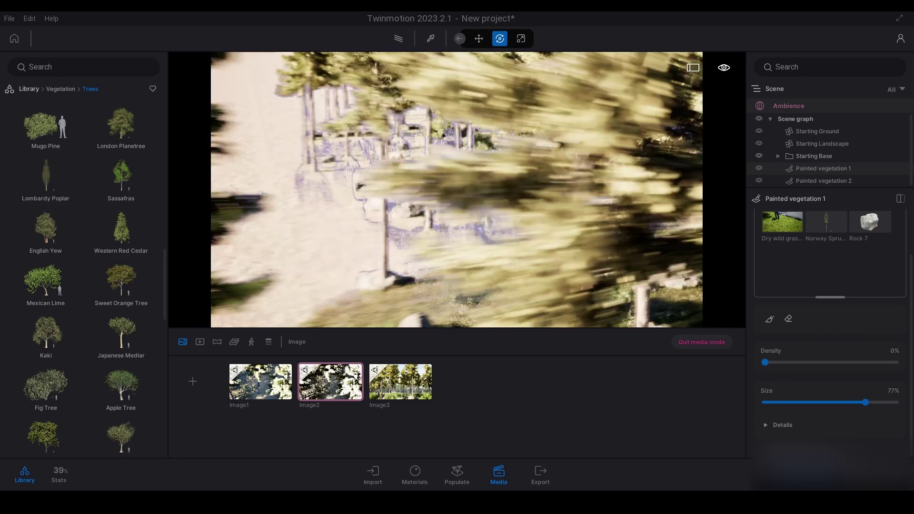
{"action": "key", "text": "w"}
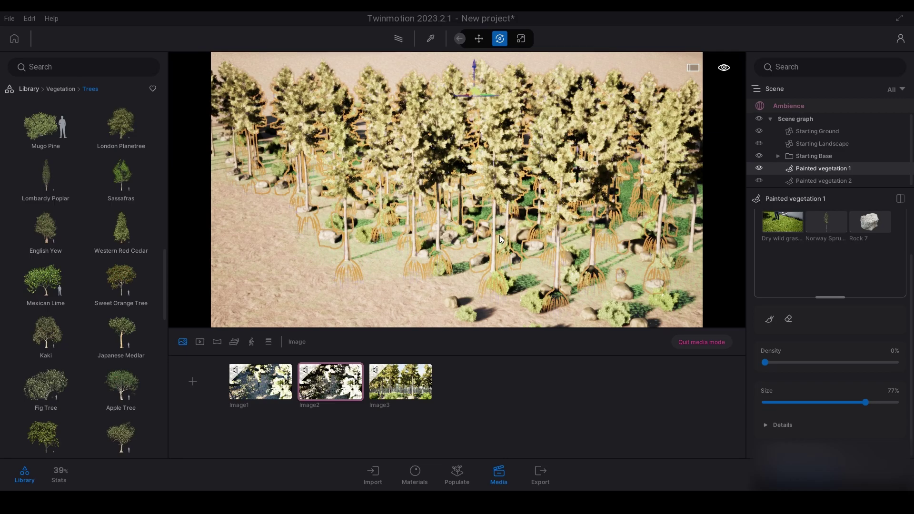
- Clear the selection and preview a closer view of the forest floor with path tracing
{"action": "key", "text": "Escape"}
{"action": "key", "text": "w"}
{"action": "right_click_drag", "start_coordinate": [499, 238], "coordinate": [499, 200]}
{"action": "key", "text": "w"}
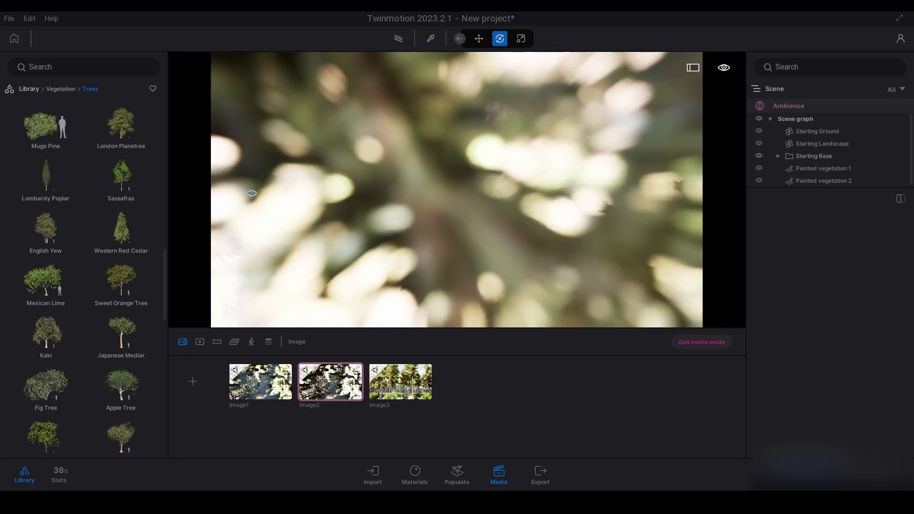
{"action": "key", "text": "r"}
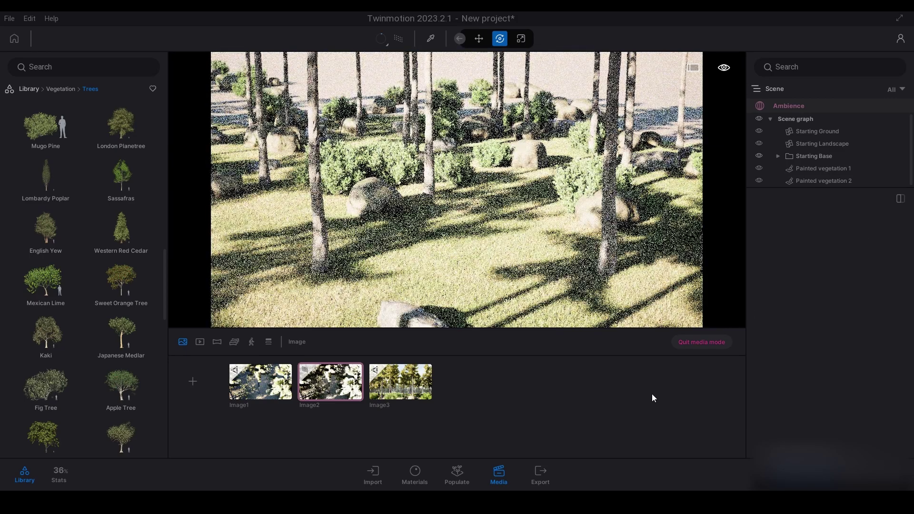
- Delete Painted vegetation 1 and Painted vegetation 2 from the scene and quit media mode
{"action": "double_click", "coordinate": [818, 169]}
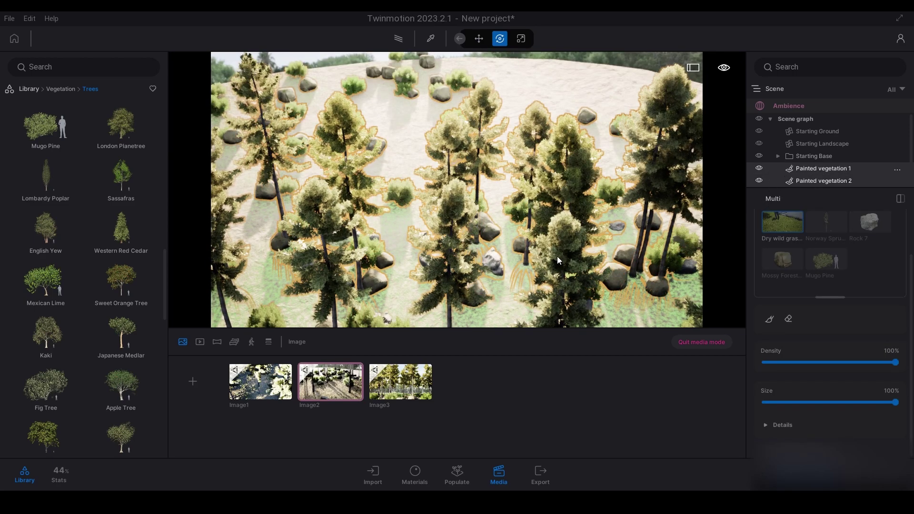
{"action": "key", "text": "Delete"}
{"action": "mouse_move", "coordinate": [509, 255]}
{"action": "right_mouse_down"}
{"action": "mouse_move", "coordinate": [505, 223]}
{"action": "mouse_move", "coordinate": [533, 228]}
{"action": "mouse_move", "coordinate": [481, 408]}
{"action": "right_mouse_up"}
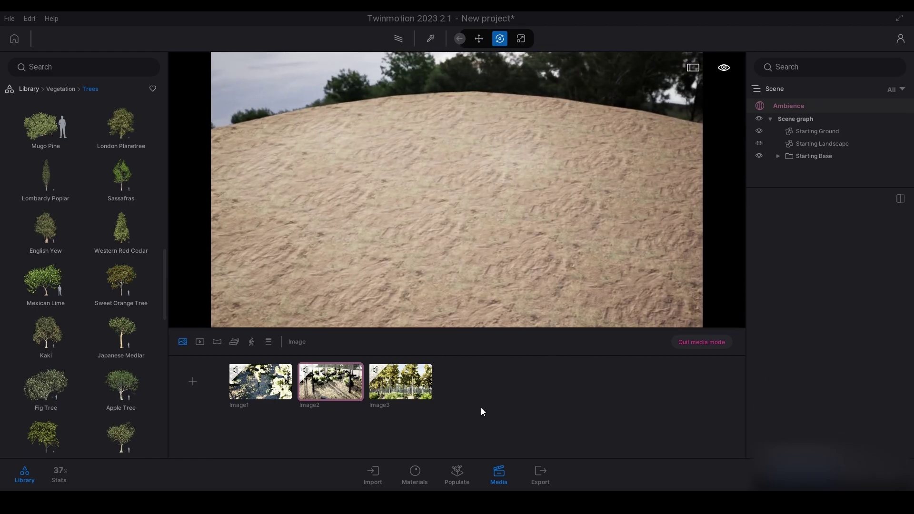
{"action": "left_click", "coordinate": [684, 341]}
{"action": "mouse_move", "coordinate": [524, 221]}
{"action": "right_mouse_down"}
{"action": "mouse_move", "coordinate": [524, 286]}
{"action": "mouse_move", "coordinate": [524, 247]}
{"action": "mouse_move", "coordinate": [557, 250]}
{"action": "mouse_move", "coordinate": [533, 281]}
{"action": "mouse_move", "coordinate": [527, 212]}
{"action": "right_mouse_up"}
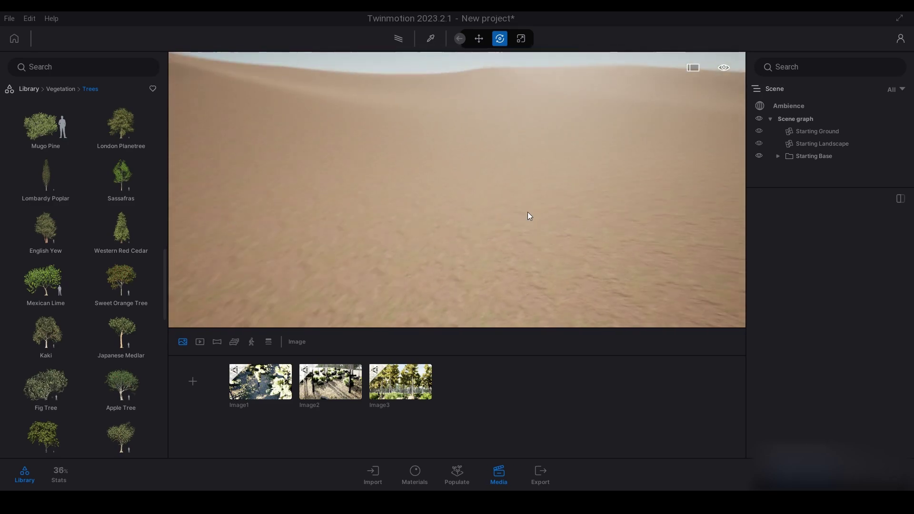
- Start a new foliage paint set facing the bare landscape and open the primitive objects in the library
{"action": "left_click", "coordinate": [457, 472]}
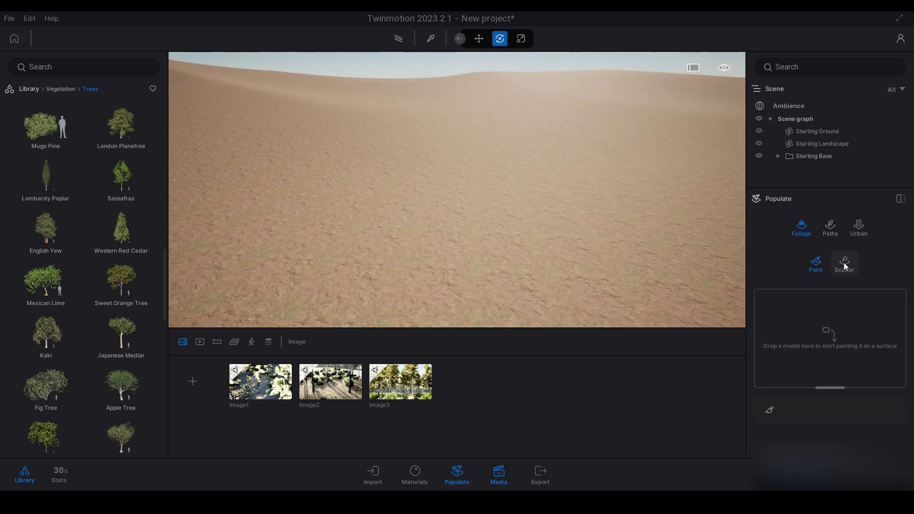
{"action": "left_click", "coordinate": [29, 89]}
{"action": "left_click", "coordinate": [45, 179]}
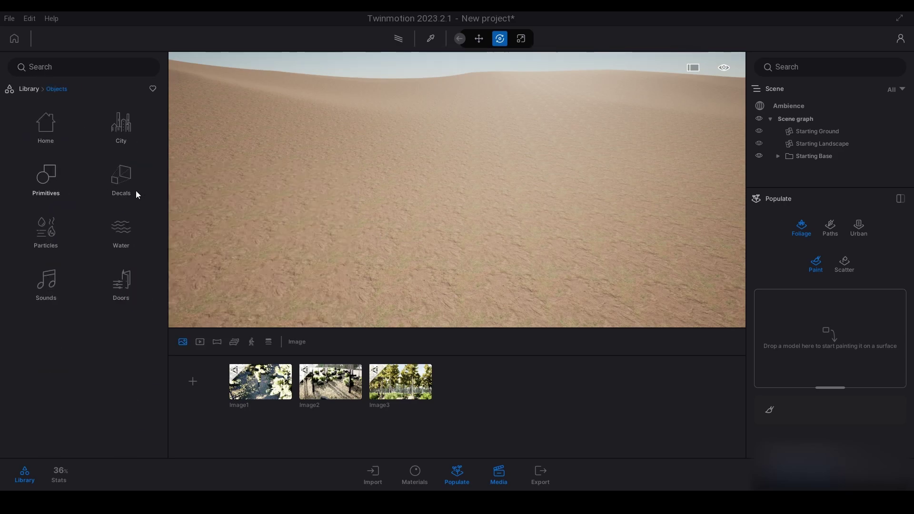
{"action": "left_click", "coordinate": [39, 181]}
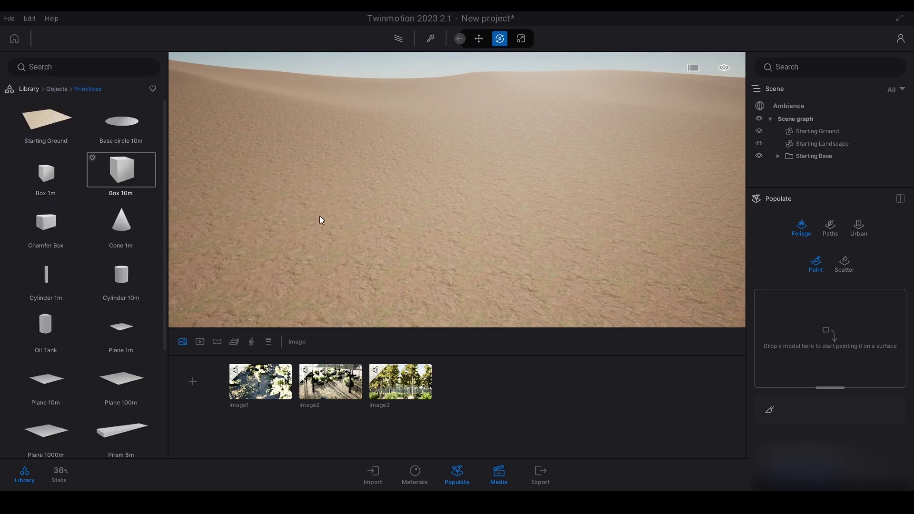
{"action": "mouse_move", "coordinate": [524, 146]}
{"action": "right_mouse_down"}
{"action": "mouse_move", "coordinate": [528, 88]}
{"action": "mouse_move", "coordinate": [527, 156]}
{"action": "right_mouse_up"}
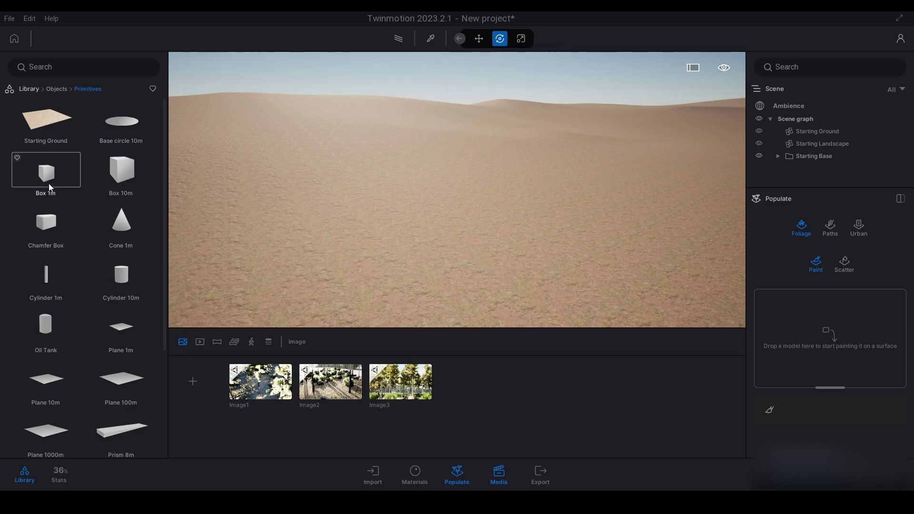
- Place a Plane 100m primitive from the library on the bare landscape and view it up close
{"action": "left_click_drag", "start_coordinate": [53, 381], "coordinate": [61, 332]}
{"action": "left_click_drag", "start_coordinate": [108, 380], "coordinate": [495, 230]}
{"action": "middle_click_drag", "start_coordinate": [498, 202], "coordinate": [496, 197], "text": "shift"}
{"action": "left_click_drag", "start_coordinate": [496, 196], "coordinate": [496, 196]}
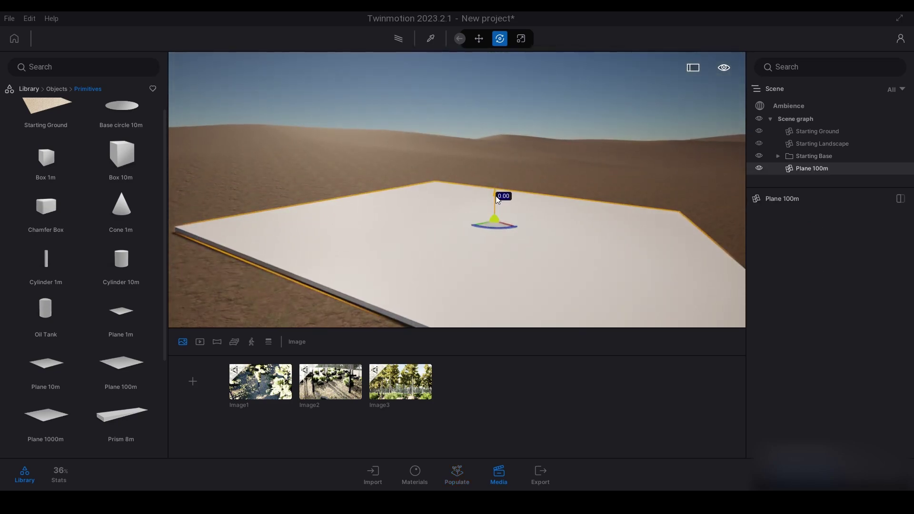
{"action": "middle_click_drag", "start_coordinate": [479, 213], "coordinate": [478, 191], "text": "shift"}
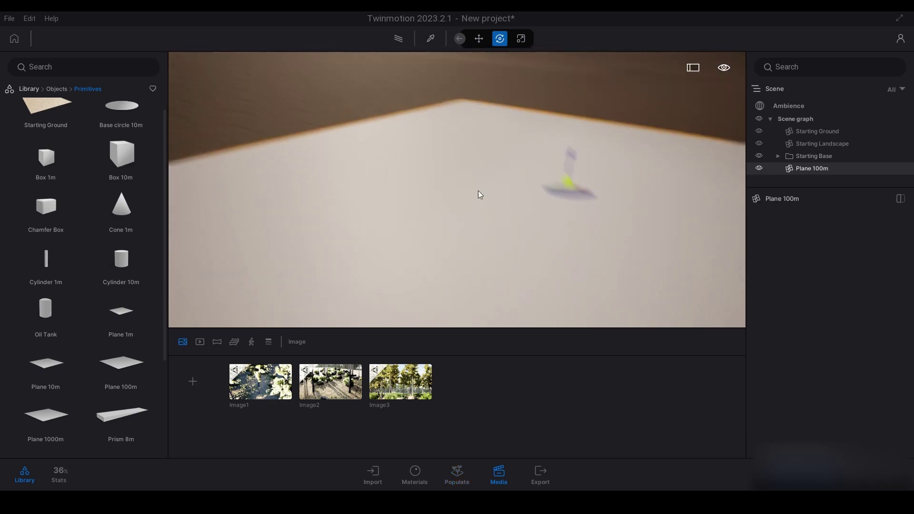
- Sample the landscape's Grassy Soil material, apply it to the 100 m plane and clear the selection
{"action": "left_click", "coordinate": [430, 38]}
{"action": "left_click", "coordinate": [395, 105]}
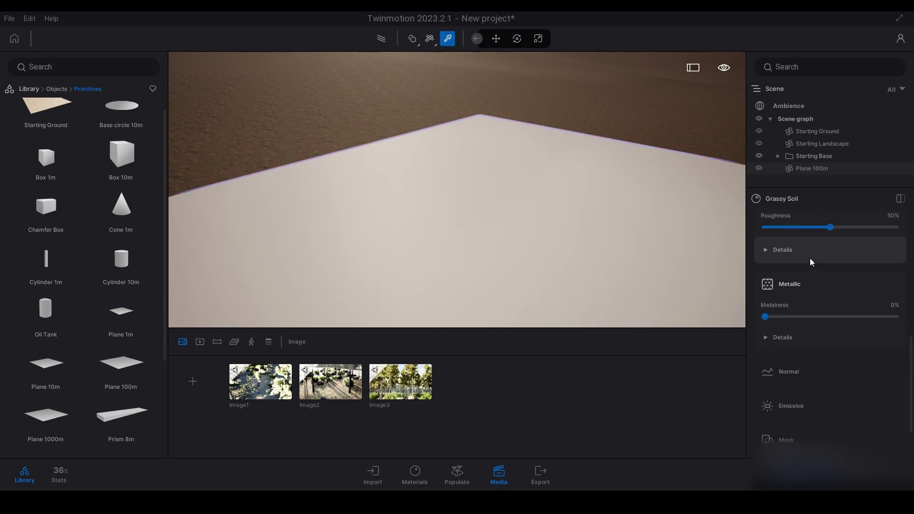
{"action": "scroll", "coordinate": [811, 263], "scroll_direction": "up", "scroll_amount": 6}
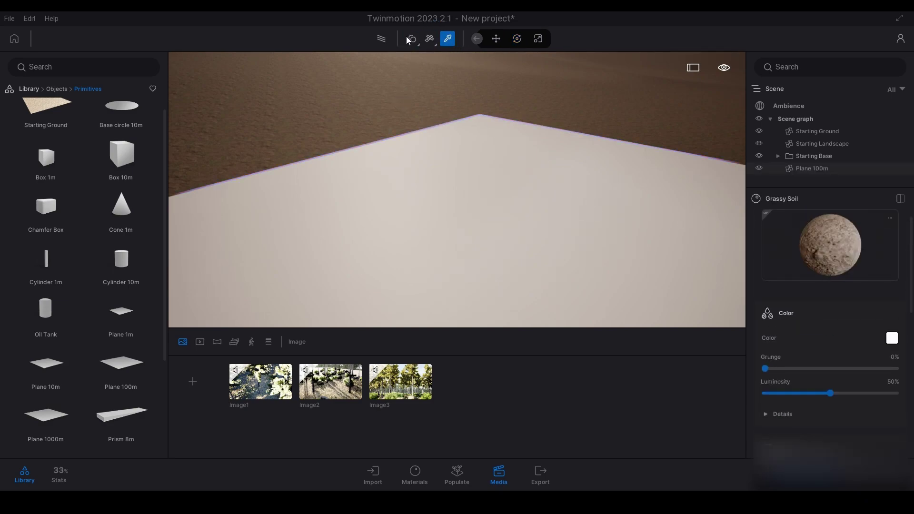
{"action": "left_click", "coordinate": [409, 39]}
{"action": "left_click", "coordinate": [412, 78]}
{"action": "left_click", "coordinate": [581, 230]}
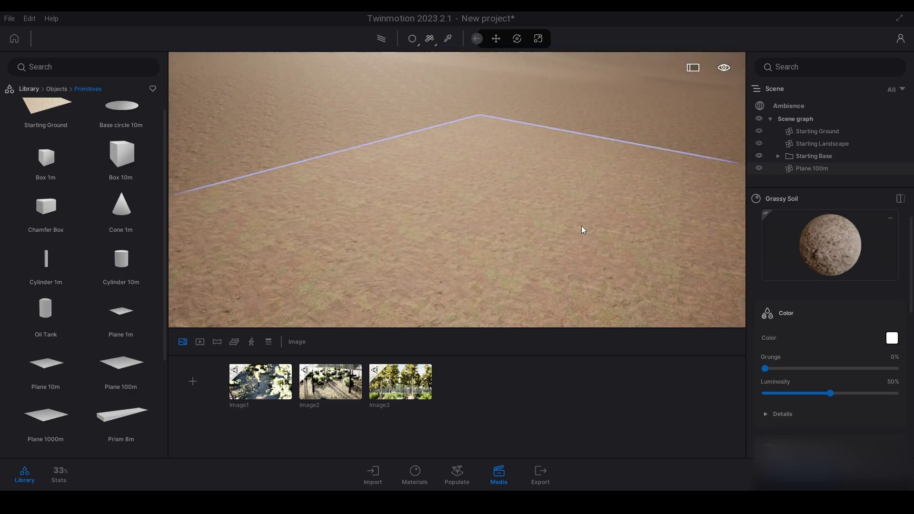
{"action": "scroll", "coordinate": [512, 228], "scroll_direction": "up", "scroll_amount": 3}
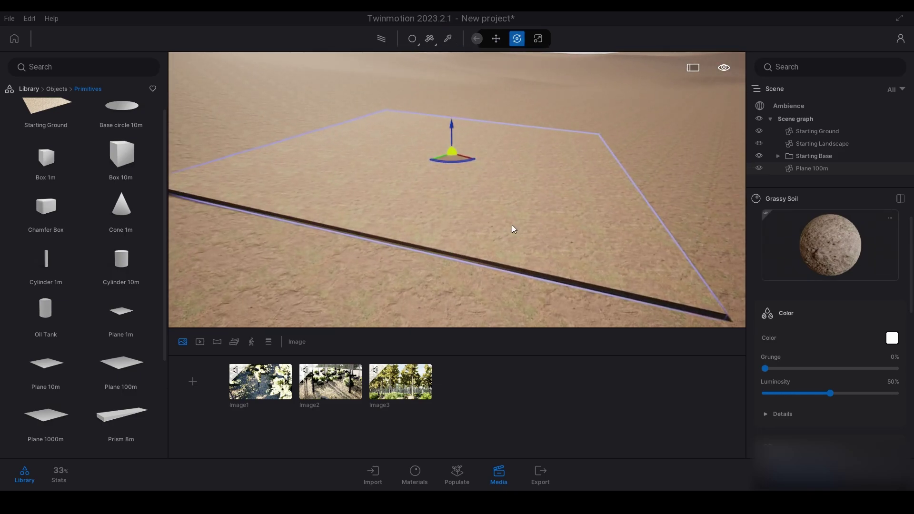
{"action": "key", "text": "Escape"}
{"action": "key", "text": "Escape"}
{"action": "right_click_drag", "start_coordinate": [512, 228], "coordinate": [498, 208]}
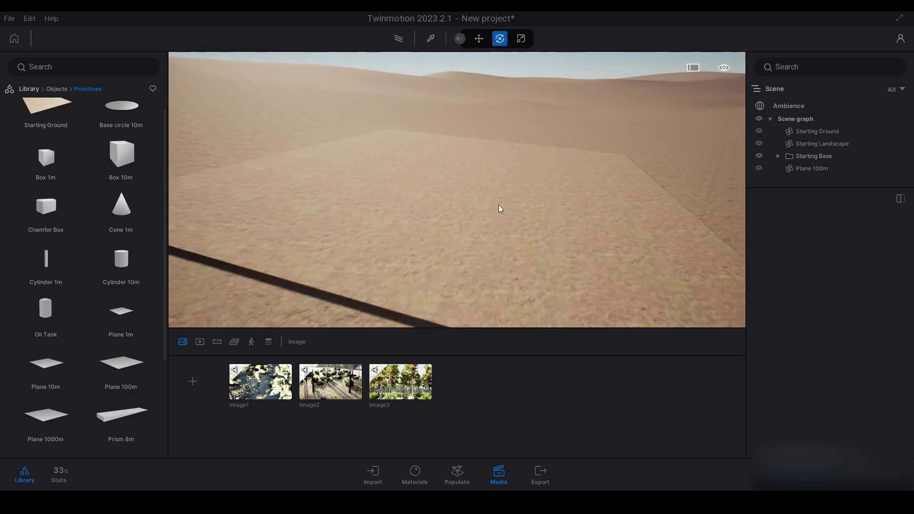
- Start a foliage scatter set and add the Indian Sandalwood tree from the vegetation library to it
{"action": "left_click", "coordinate": [458, 476]}
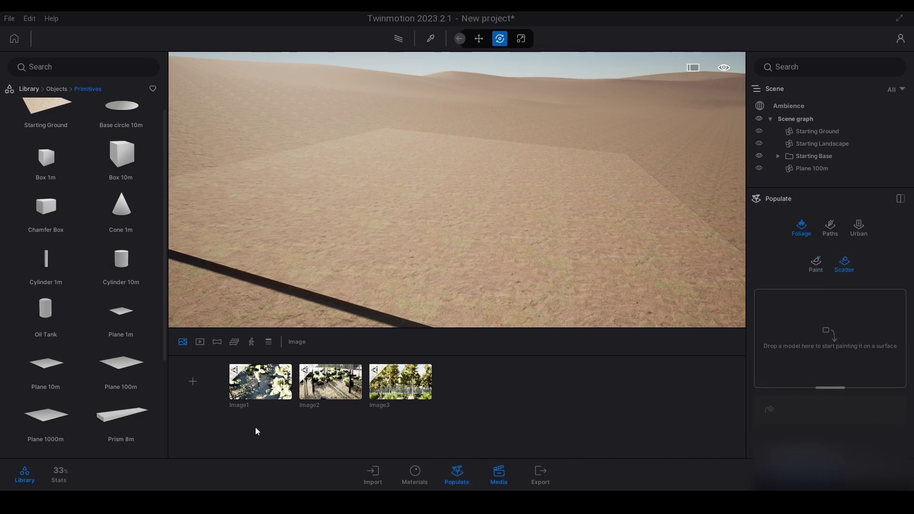
{"action": "left_click", "coordinate": [29, 89]}
{"action": "left_click", "coordinate": [116, 125]}
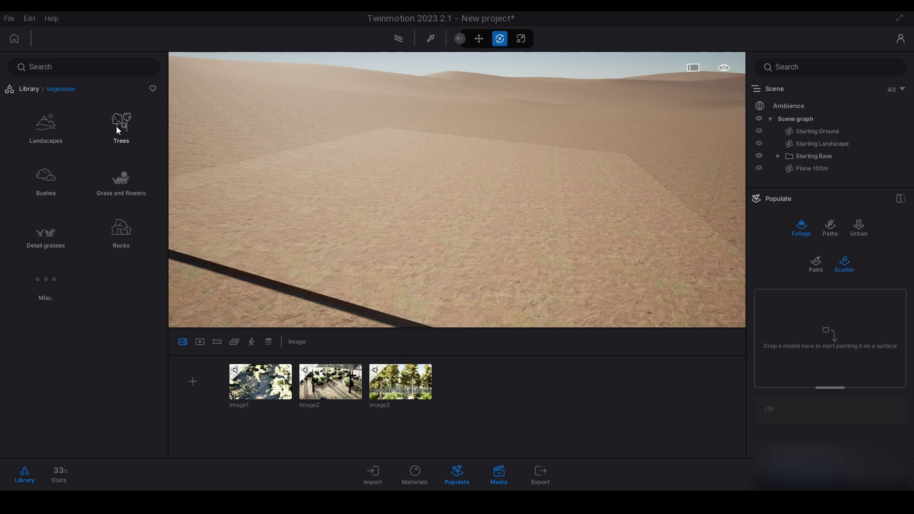
{"action": "left_click", "coordinate": [117, 126]}
{"action": "mouse_move", "coordinate": [75, 181]}
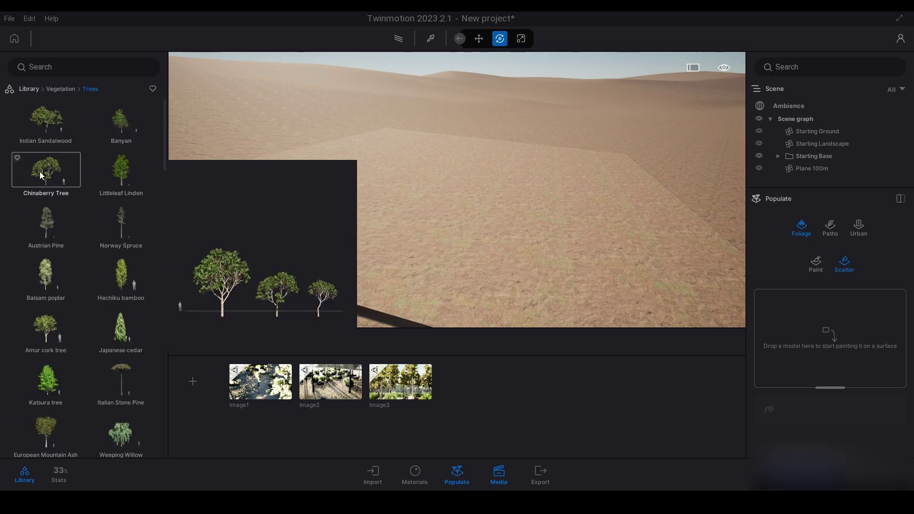
{"action": "mouse_move", "coordinate": [41, 127]}
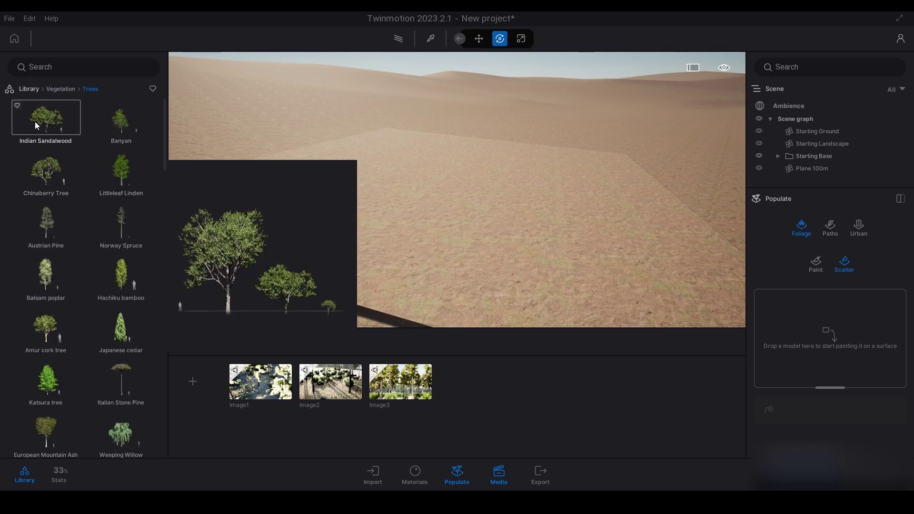
{"action": "left_click_drag", "start_coordinate": [36, 121], "coordinate": [840, 349]}
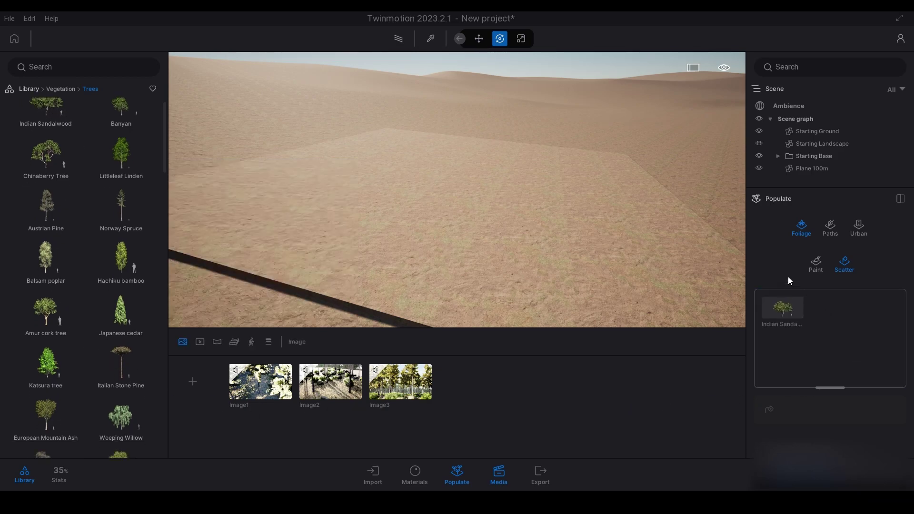
{"action": "left_click", "coordinate": [782, 315]}
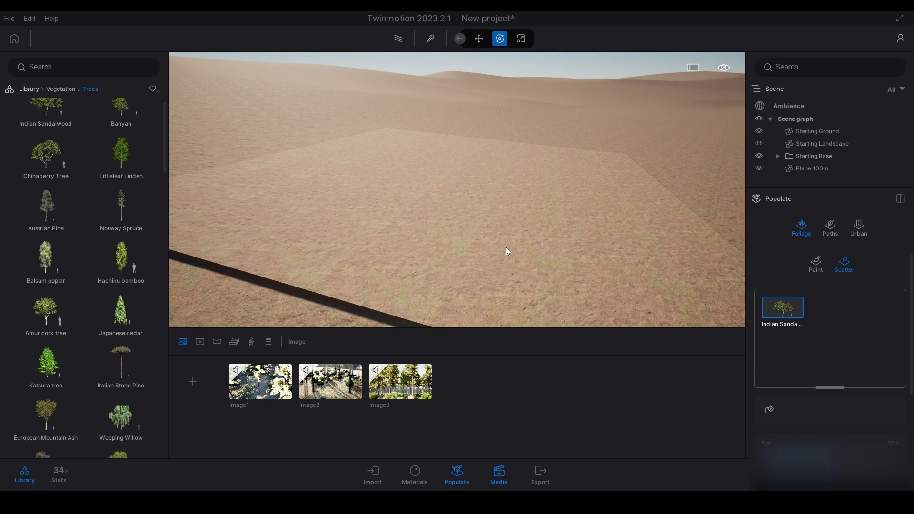
- Scatter Indian Sandalwood trees across the 100 m plane
{"action": "scroll", "coordinate": [773, 404], "scroll_direction": "down", "scroll_amount": 3}
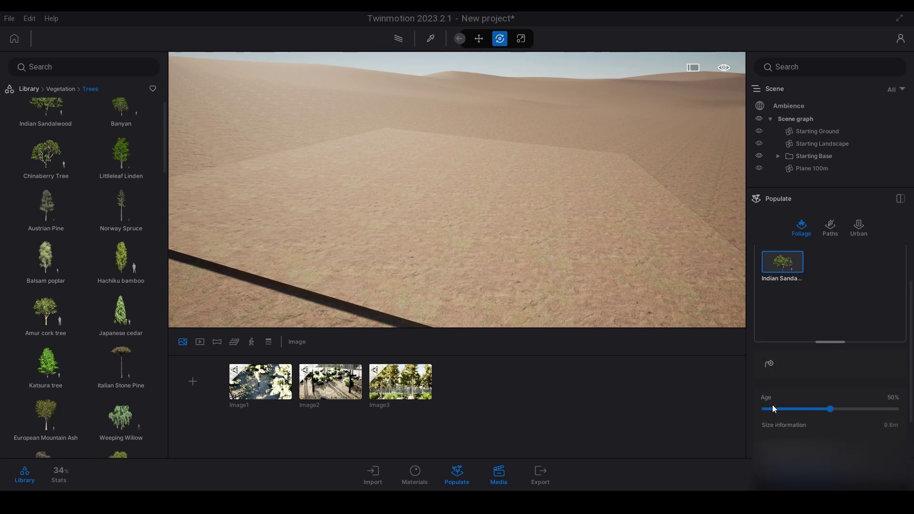
{"action": "left_click", "coordinate": [768, 318]}
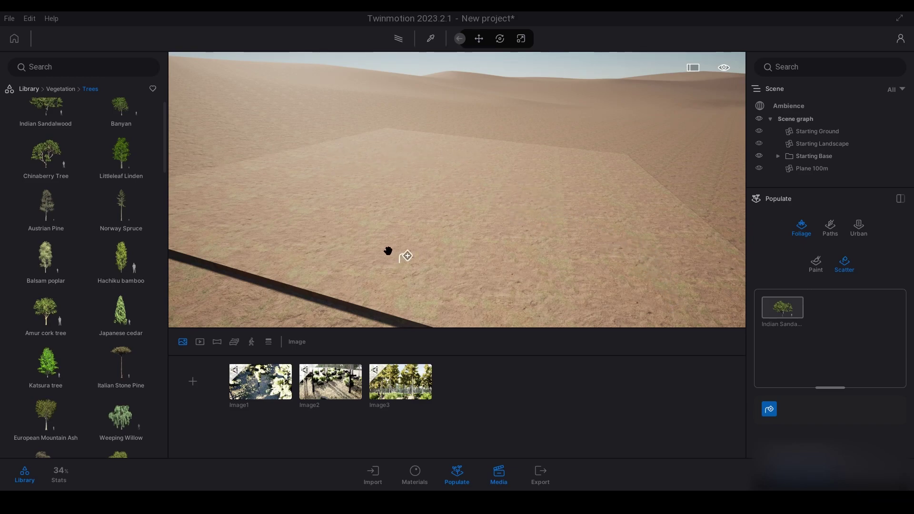
{"action": "left_click", "coordinate": [447, 201]}
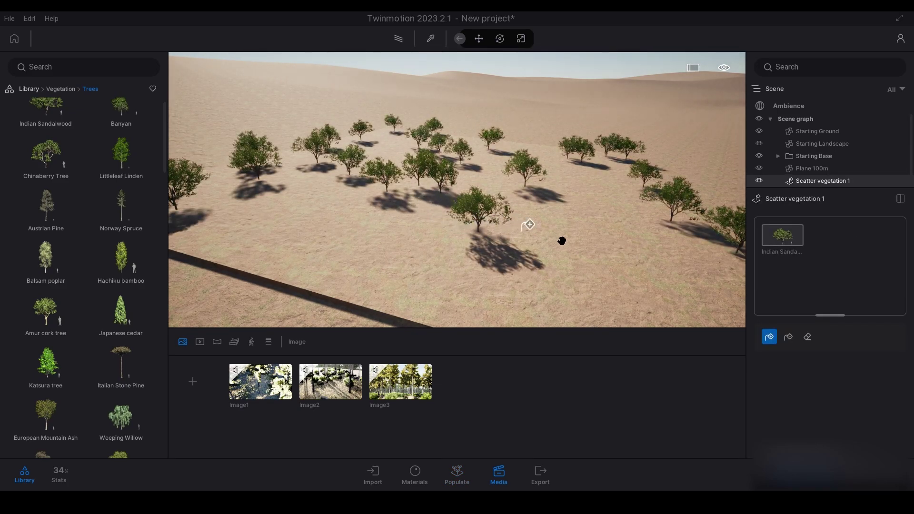
- Scatter Indian Sandalwood trees over the landscape surrounding the plane and leave the scatter tool
{"action": "key", "text": "s"}
{"action": "mouse_move", "coordinate": [433, 228]}
{"action": "right_mouse_down"}
{"action": "mouse_move", "coordinate": [476, 214]}
{"action": "mouse_move", "coordinate": [549, 261]}
{"action": "mouse_move", "coordinate": [423, 259]}
{"action": "right_mouse_up"}
{"action": "key", "text": "w"}
{"action": "key", "text": "w"}
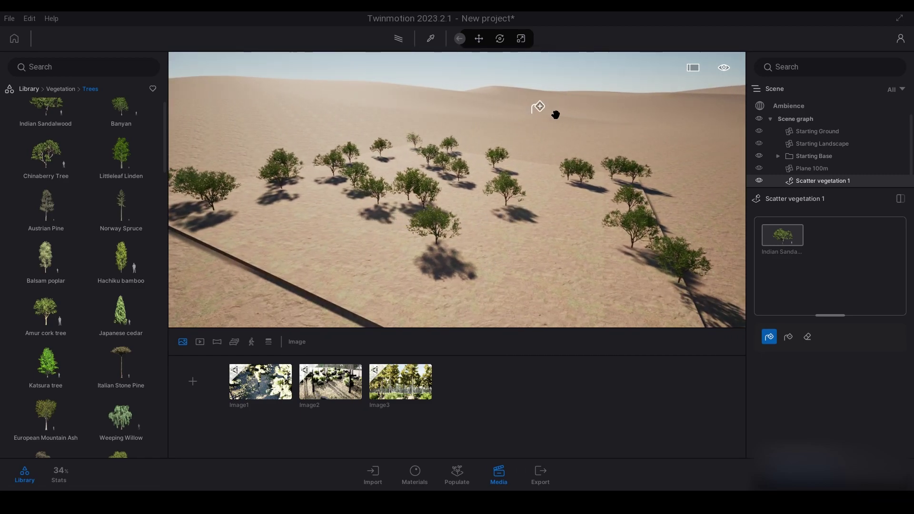
{"action": "right_click_drag", "start_coordinate": [558, 130], "coordinate": [667, 131]}
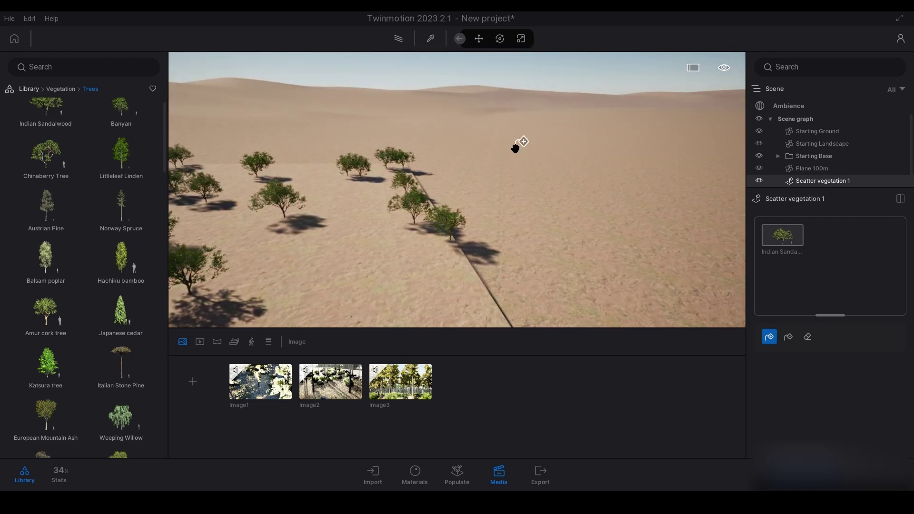
{"action": "left_click", "coordinate": [607, 159]}
{"action": "right_click_drag", "start_coordinate": [424, 165], "coordinate": [573, 156]}
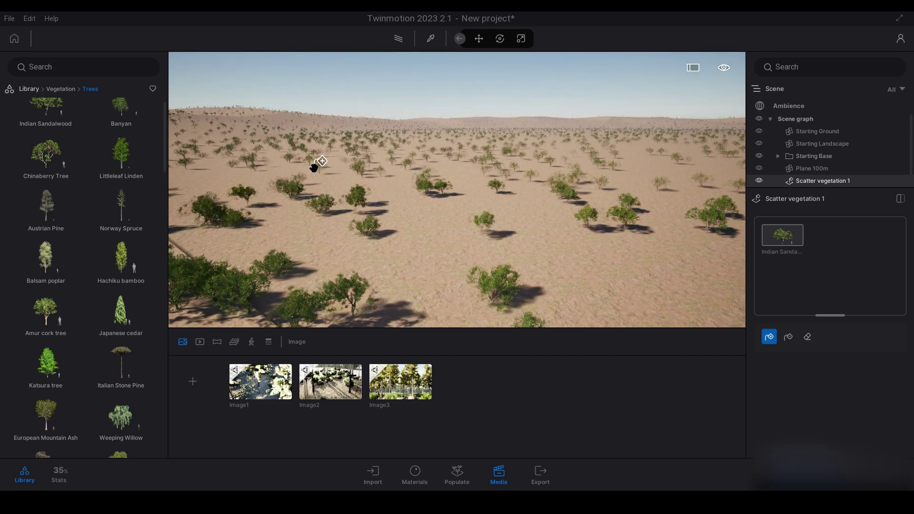
{"action": "right_click_drag", "start_coordinate": [484, 151], "coordinate": [526, 169]}
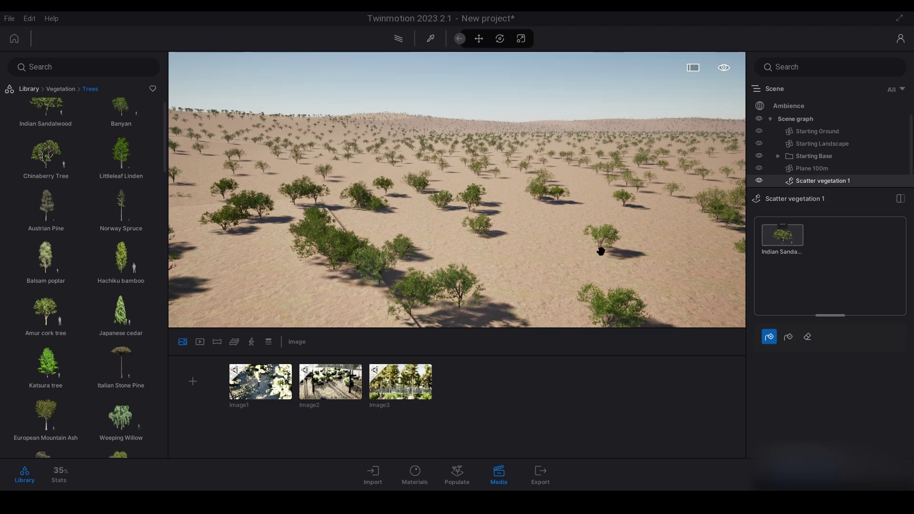
{"action": "key", "text": "Escape"}
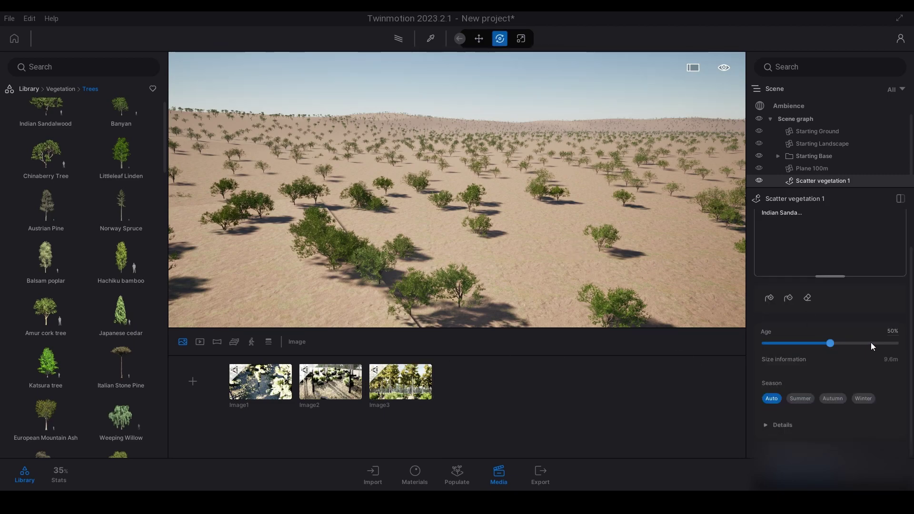
- Set the age of the scattered Indian Sandalwood trees to 100% and inspect the forest from several heights
{"action": "left_click", "coordinate": [896, 343]}
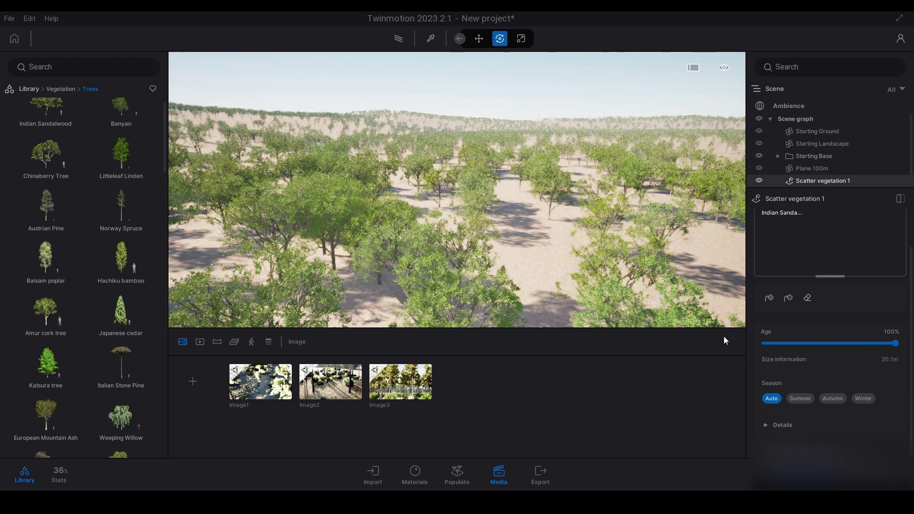
{"action": "right_click_drag", "start_coordinate": [457, 190], "coordinate": [328, 179]}
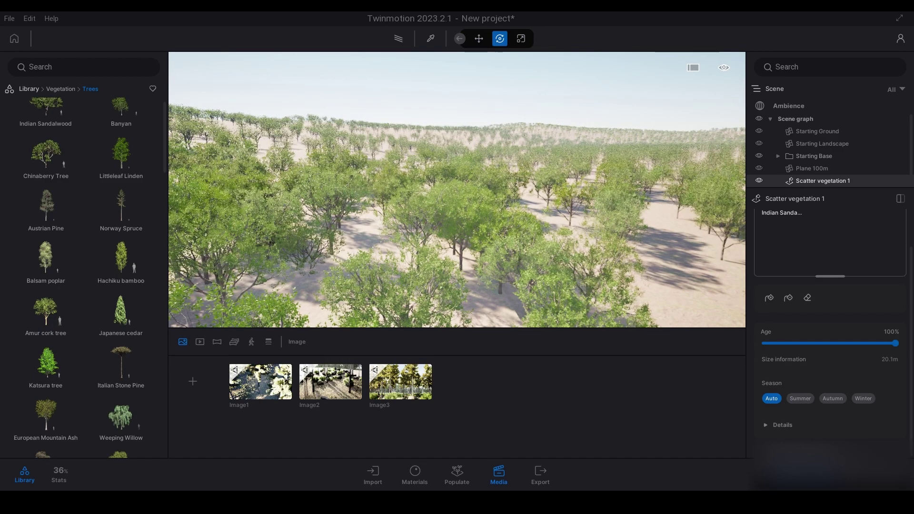
{"action": "key", "text": "w"}
{"action": "right_click_drag", "start_coordinate": [457, 190], "coordinate": [580, 186]}
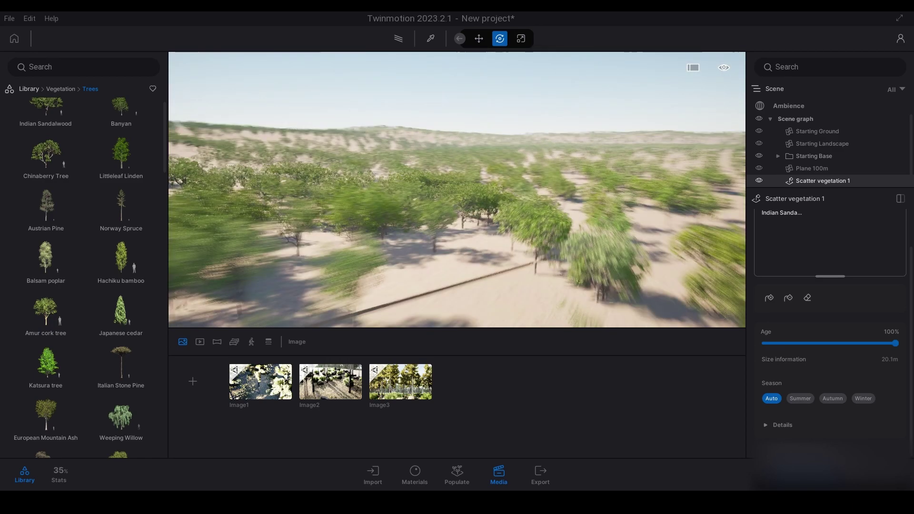
{"action": "key", "text": "e"}
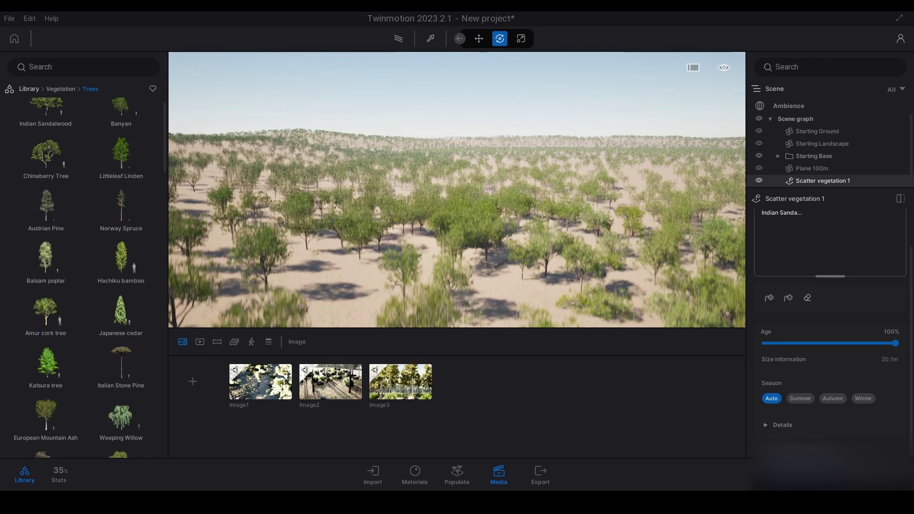
{"action": "key", "text": "Page_Up"}
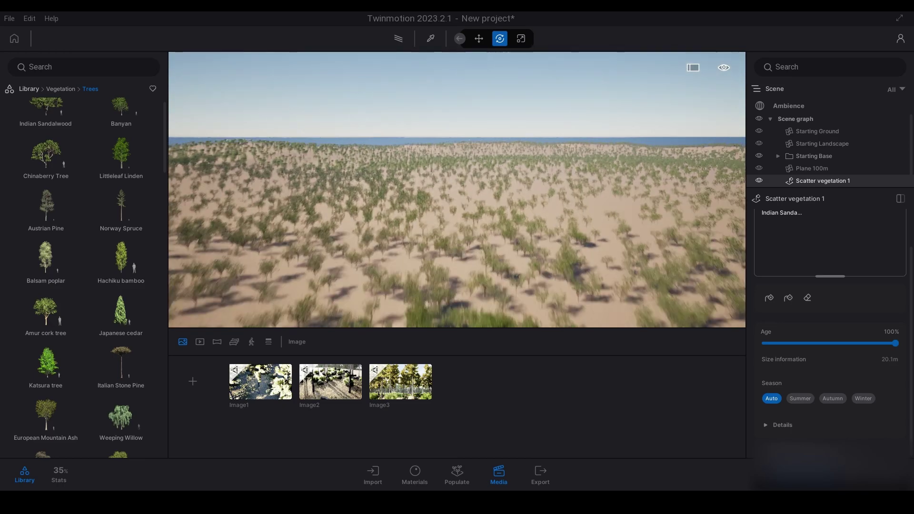
{"action": "key", "text": "q"}
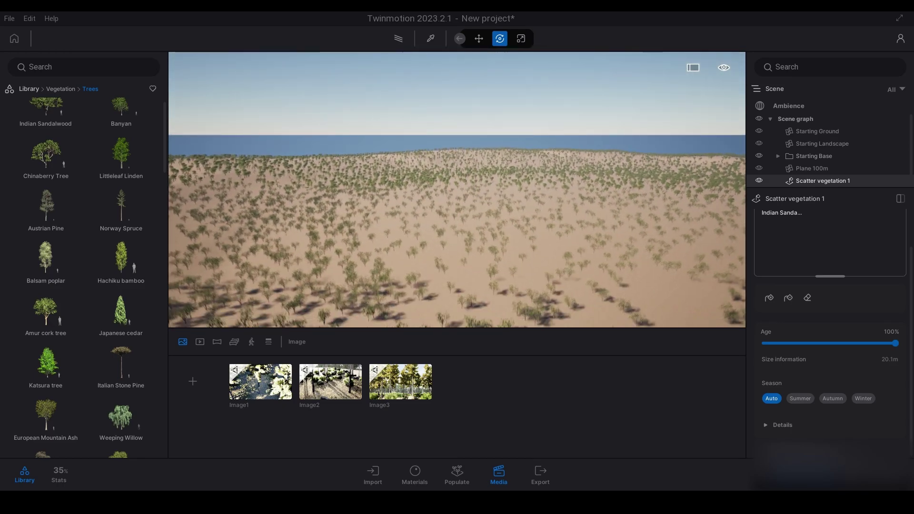
{"action": "right_click_drag", "start_coordinate": [457, 191], "coordinate": [457, 176]}
{"action": "key", "text": "q"}
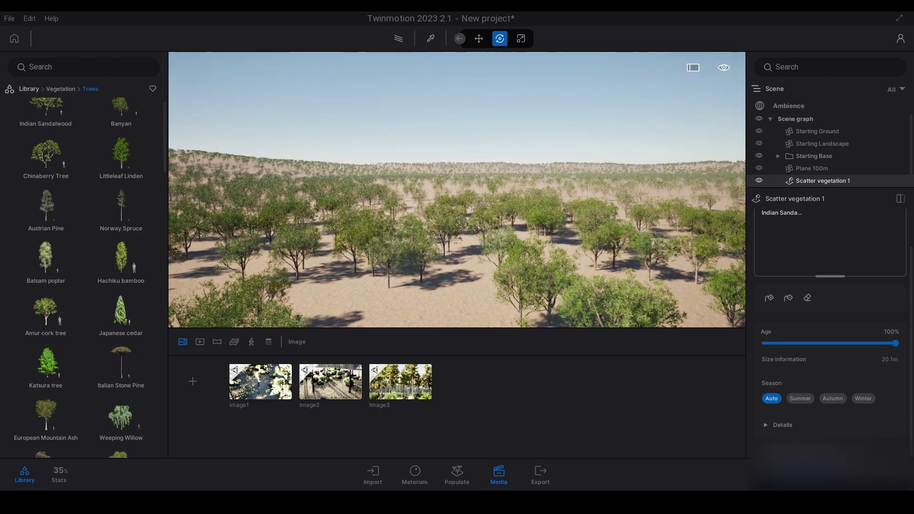
{"action": "key", "text": "r"}
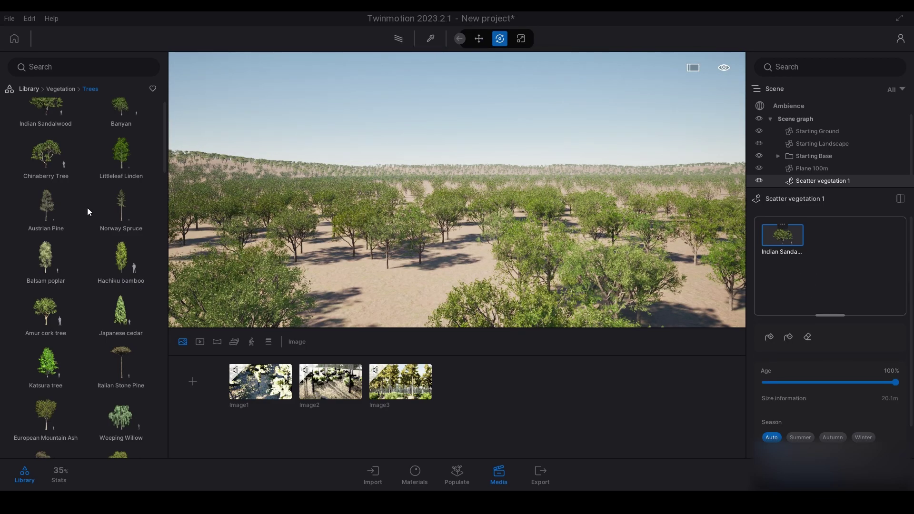
- Add Norway Spruce to the Scatter vegetation 1 asset list and remove Indian Sandalwood from it
{"action": "mouse_move", "coordinate": [108, 204]}
{"action": "scroll", "coordinate": [112, 209], "scroll_direction": "up", "scroll_amount": 1}
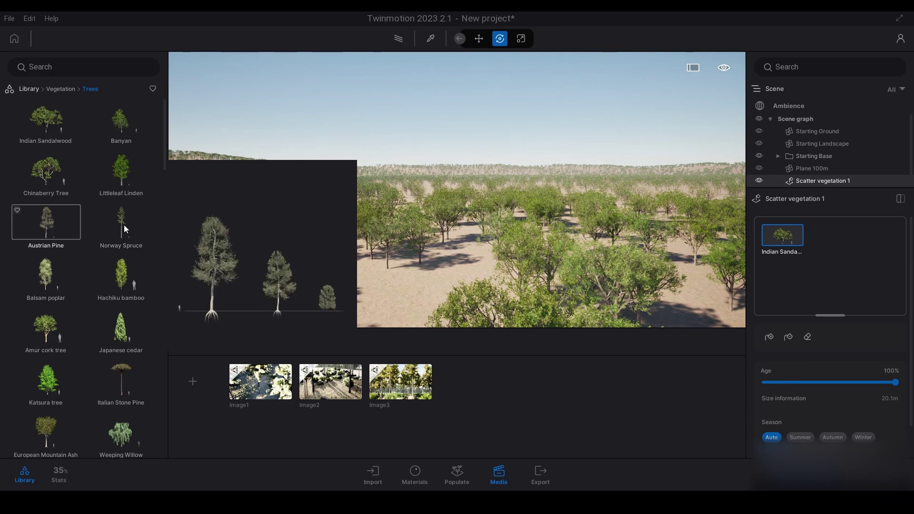
{"action": "mouse_move", "coordinate": [119, 303]}
{"action": "left_mouse_down"}
{"action": "mouse_move", "coordinate": [304, 432]}
{"action": "mouse_move", "coordinate": [673, 405]}
{"action": "mouse_move", "coordinate": [821, 318]}
{"action": "mouse_move", "coordinate": [827, 280]}
{"action": "left_mouse_up"}
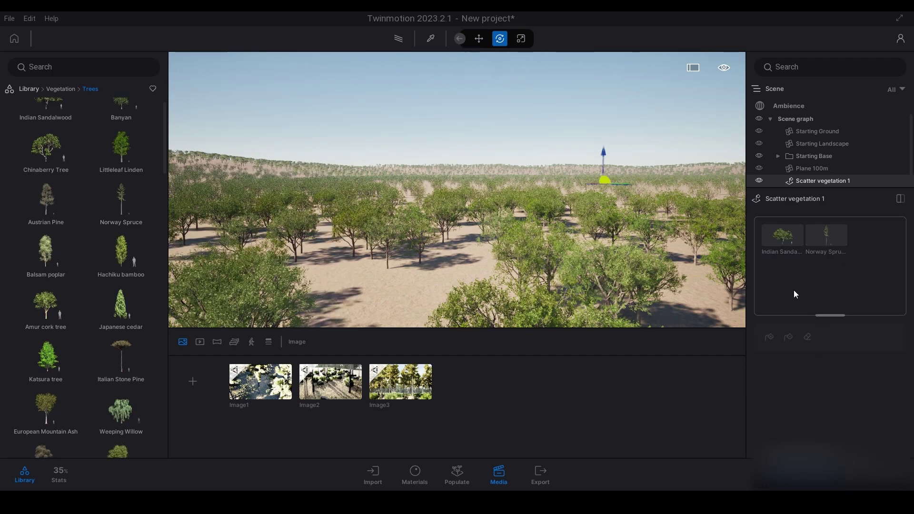
{"action": "left_click", "coordinate": [785, 240]}
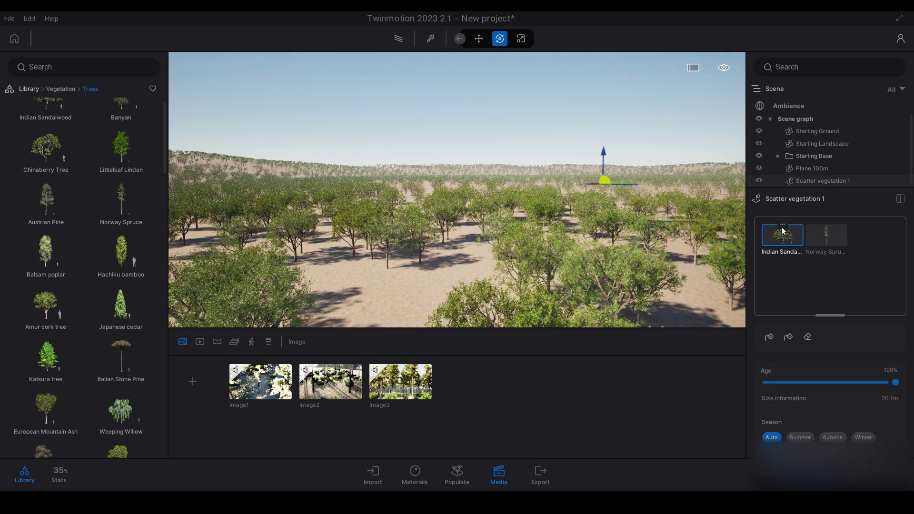
{"action": "right_click", "coordinate": [784, 241]}
{"action": "left_click", "coordinate": [784, 243]}
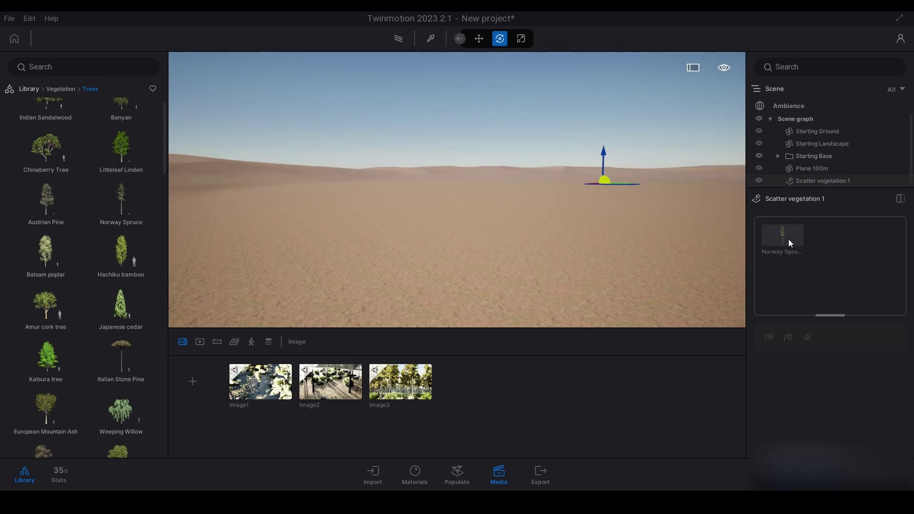
- Scatter Norway Spruce trees over the plane and the surrounding landscape
{"action": "left_click", "coordinate": [770, 337]}
{"action": "left_click", "coordinate": [612, 235]}
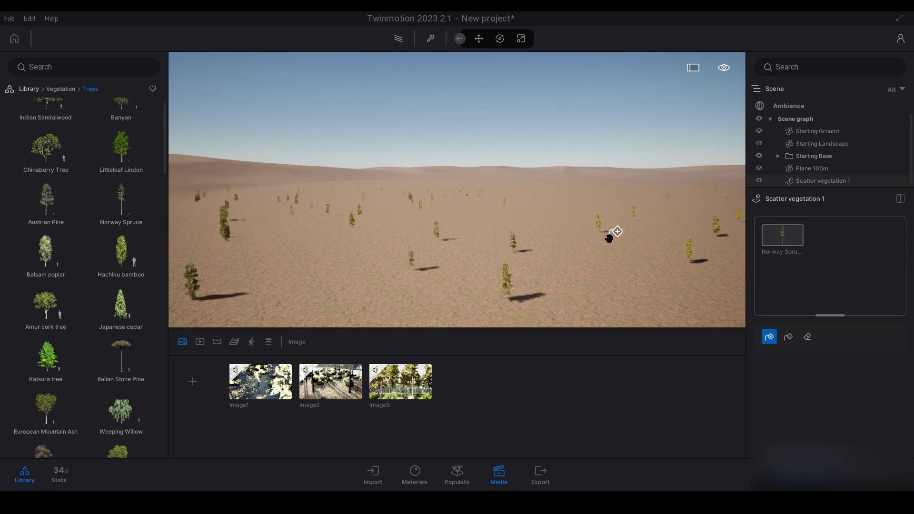
{"action": "left_click_drag", "start_coordinate": [563, 218], "coordinate": [514, 173]}
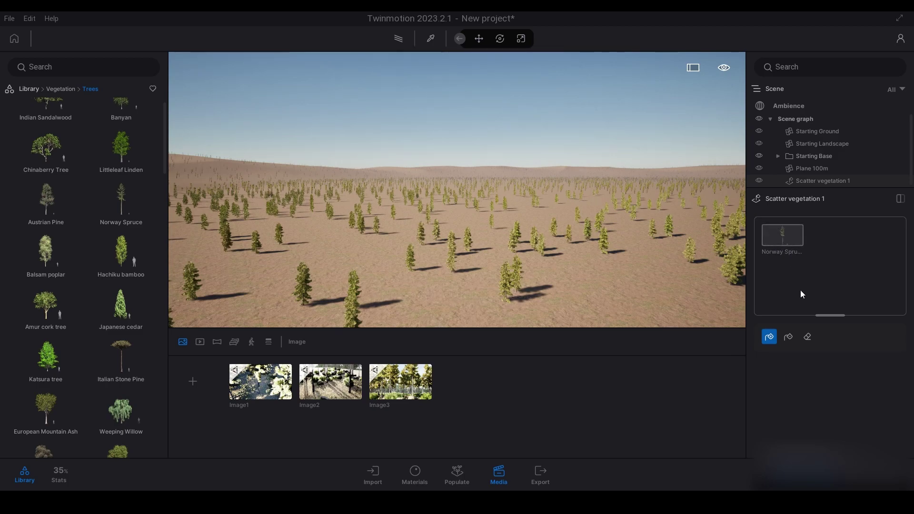
- Leave the scatter tool, set the age of the scattered Norway Spruce trees to 100%, and inspect the forest from above
{"action": "mouse_move", "coordinate": [781, 245]}
{"action": "key", "text": "Escape"}
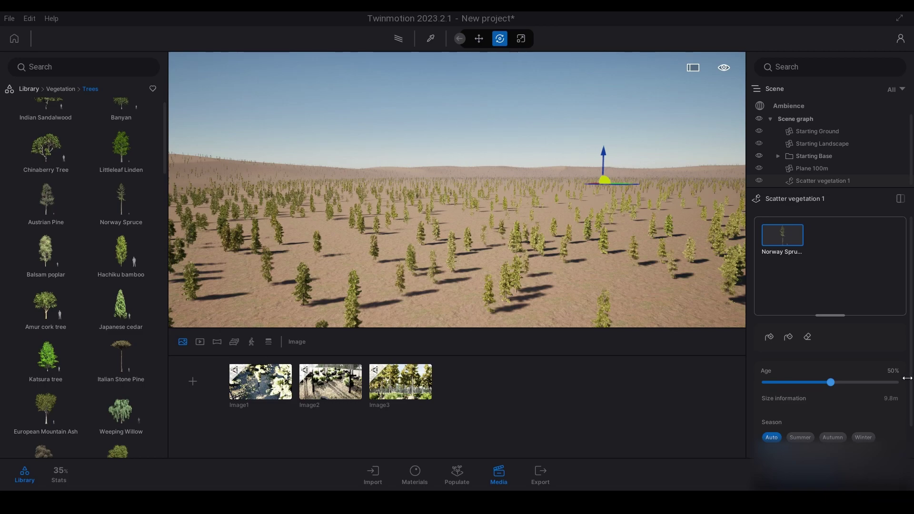
{"action": "left_click_drag", "start_coordinate": [869, 388], "coordinate": [895, 387]}
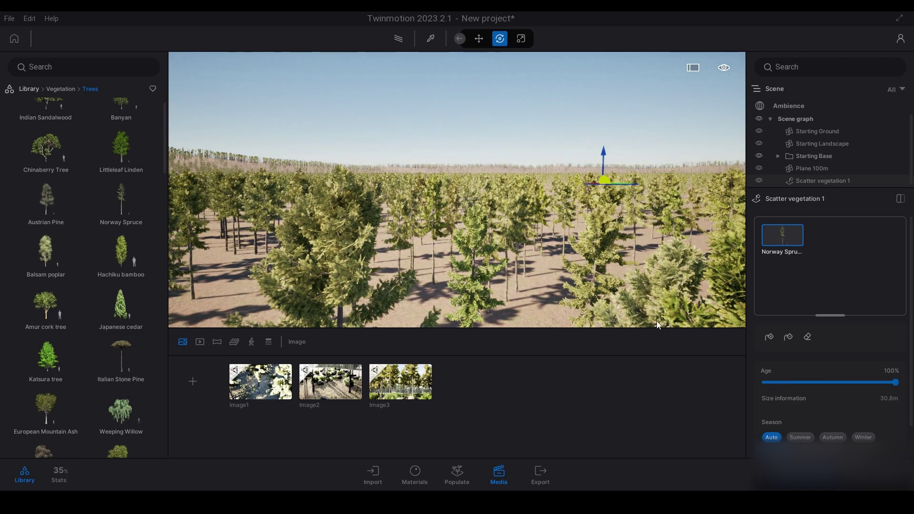
{"action": "right_click_drag", "start_coordinate": [604, 226], "coordinate": [381, 226]}
{"action": "key", "text": "w"}
{"action": "key", "text": "e"}
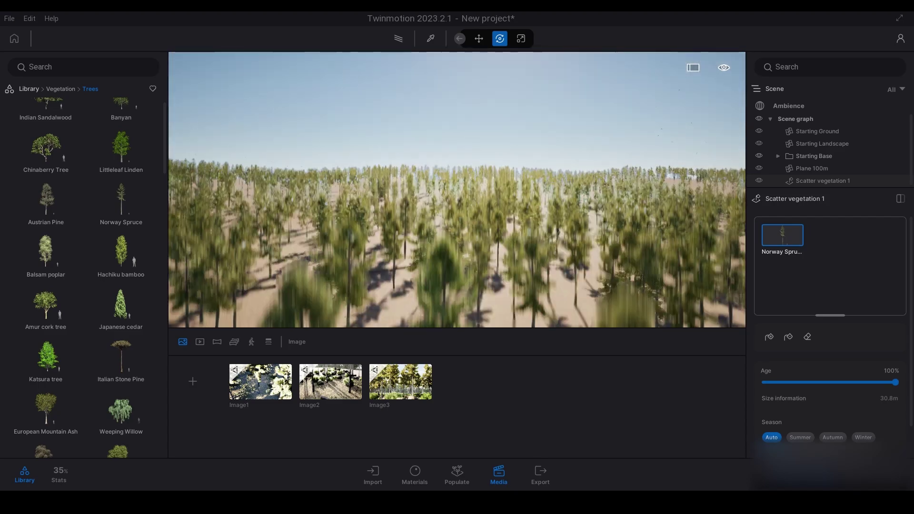
{"action": "key", "text": "s"}
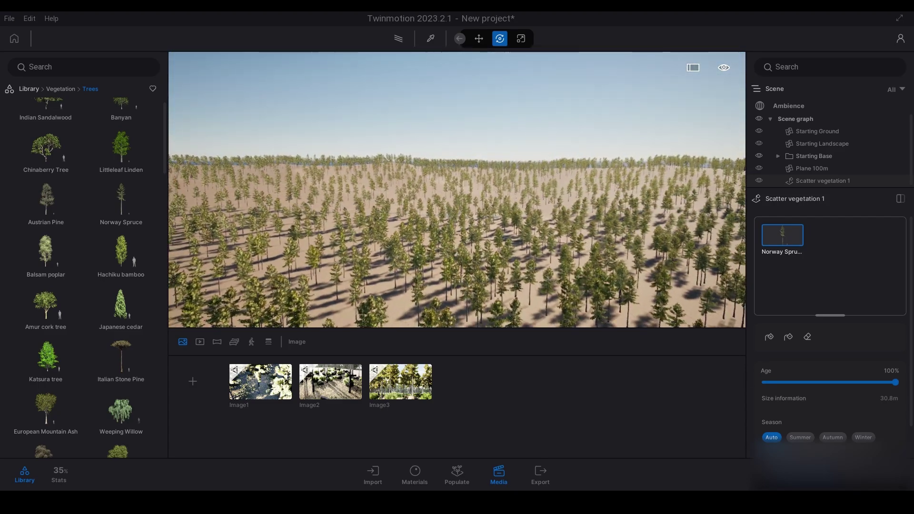
{"action": "key", "text": "w"}
{"action": "key", "text": "w"}
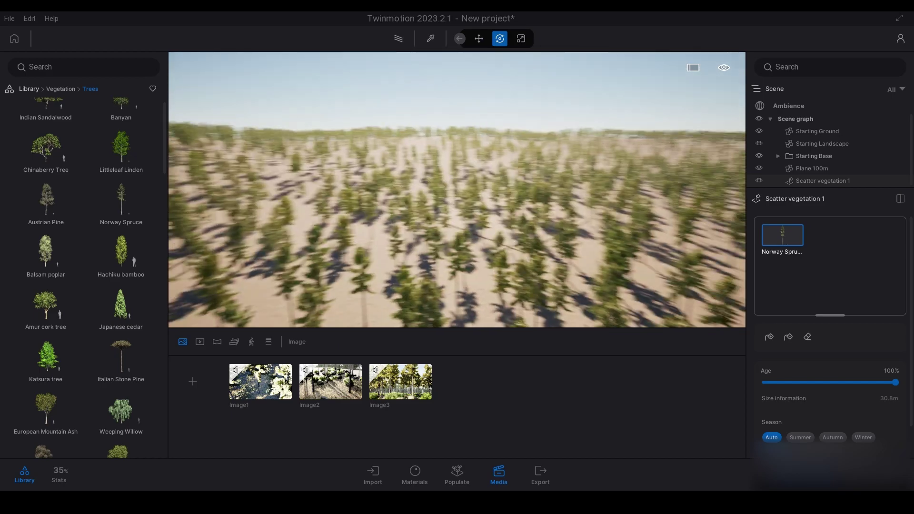
{"action": "right_click_drag", "start_coordinate": [604, 223], "coordinate": [604, 226]}
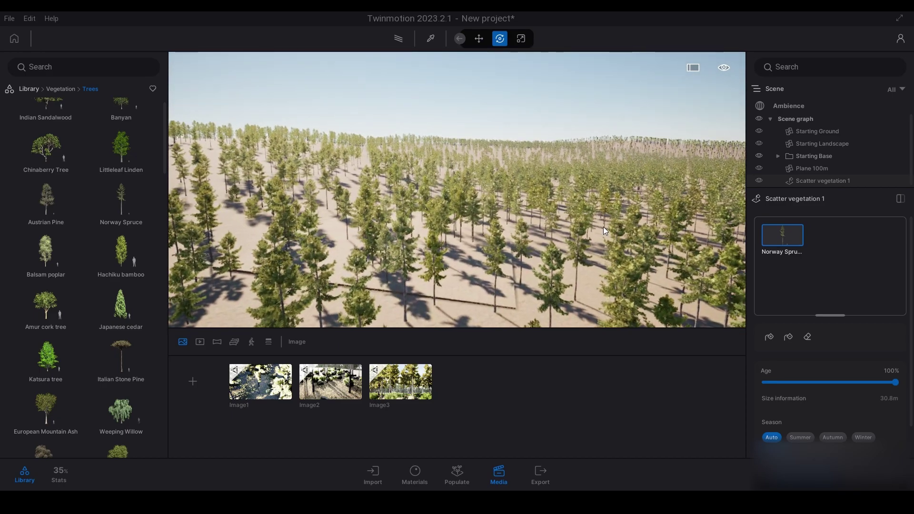
- Select the Starting Landscape and look through the landscape types in the vegetation library, returning to the library's main categories
{"action": "left_click", "coordinate": [458, 152]}
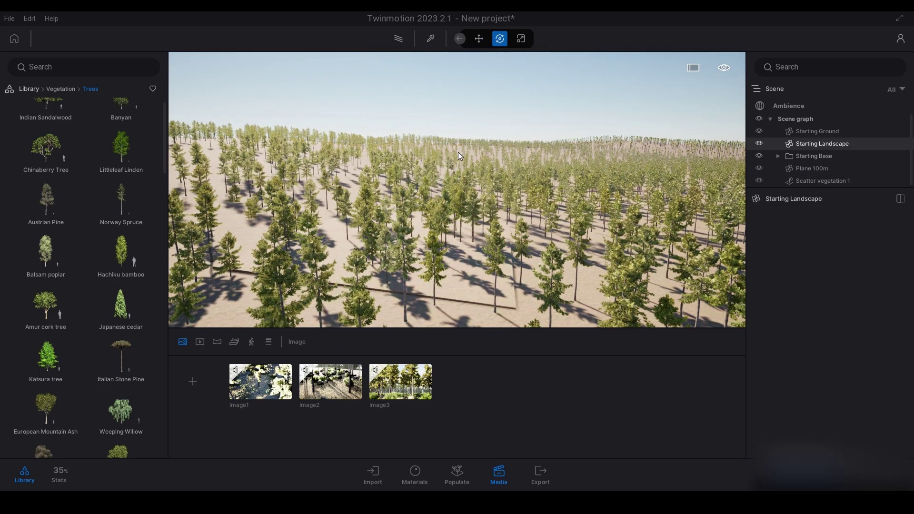
{"action": "right_click_drag", "start_coordinate": [490, 220], "coordinate": [456, 154]}
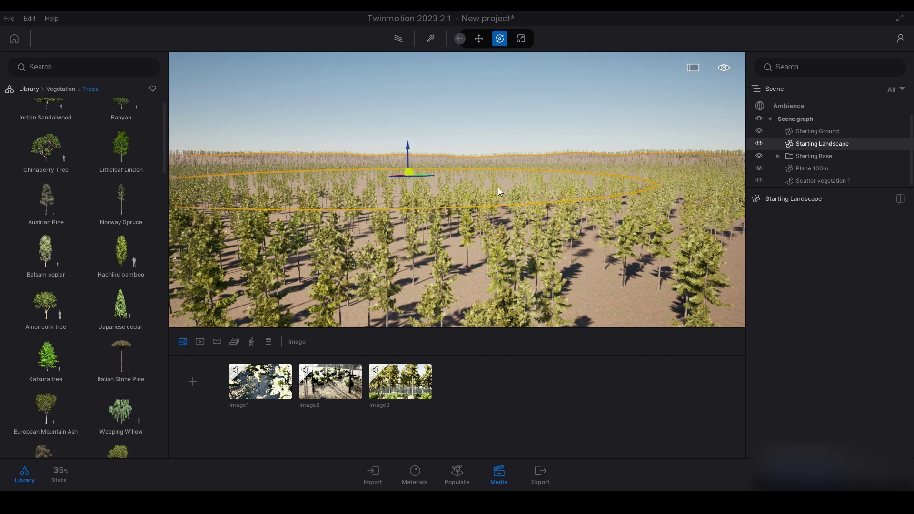
{"action": "left_click", "coordinate": [29, 89]}
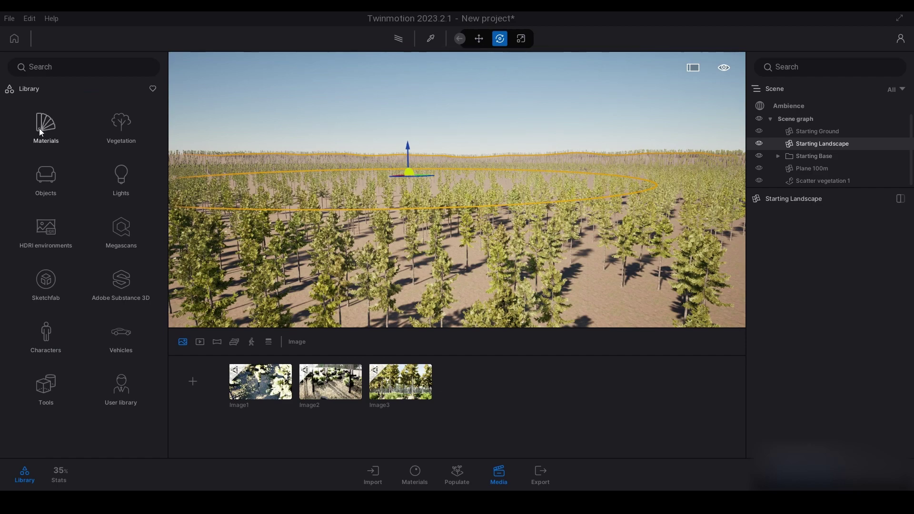
{"action": "left_click", "coordinate": [117, 135]}
{"action": "left_click", "coordinate": [53, 121]}
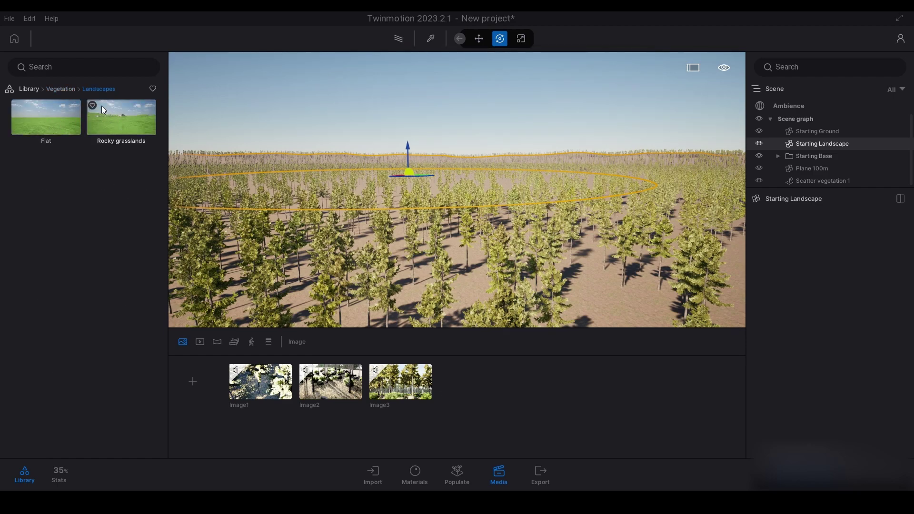
{"action": "left_click", "coordinate": [30, 90]}
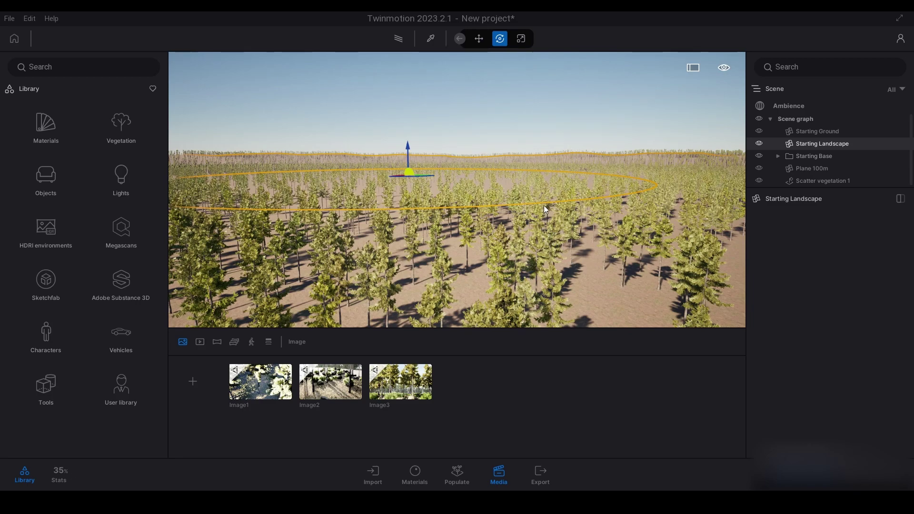
- Frame the spruce forest from above and preview it with path tracing switched on and off
{"action": "right_click_drag", "start_coordinate": [544, 205], "coordinate": [573, 179]}
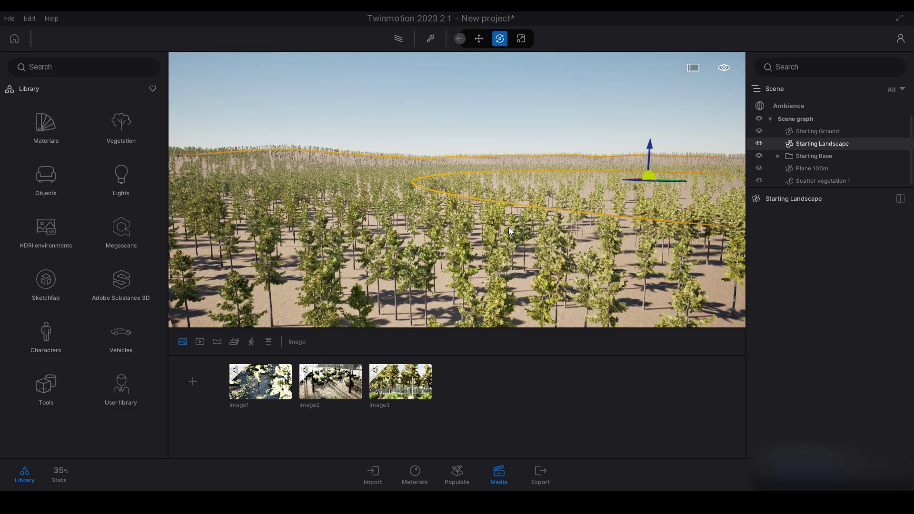
{"action": "right_click_drag", "start_coordinate": [508, 227], "coordinate": [521, 217]}
{"action": "middle_click_drag", "start_coordinate": [520, 217], "coordinate": [583, 235]}
{"action": "key", "text": "p"}
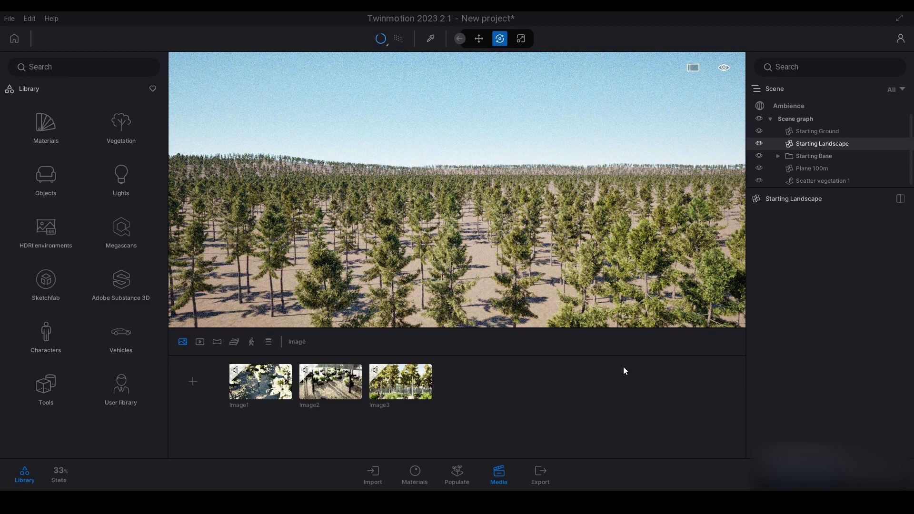
{"action": "key", "text": "p"}
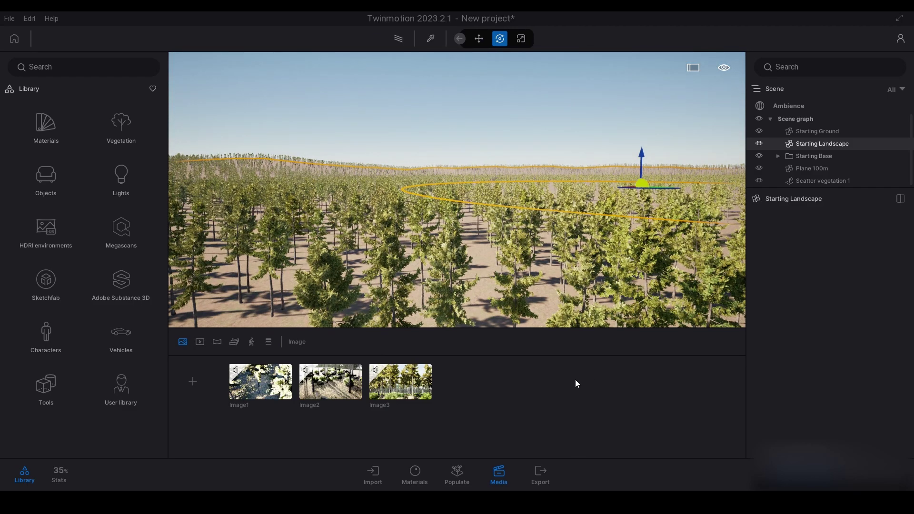
{"action": "key", "text": "p"}
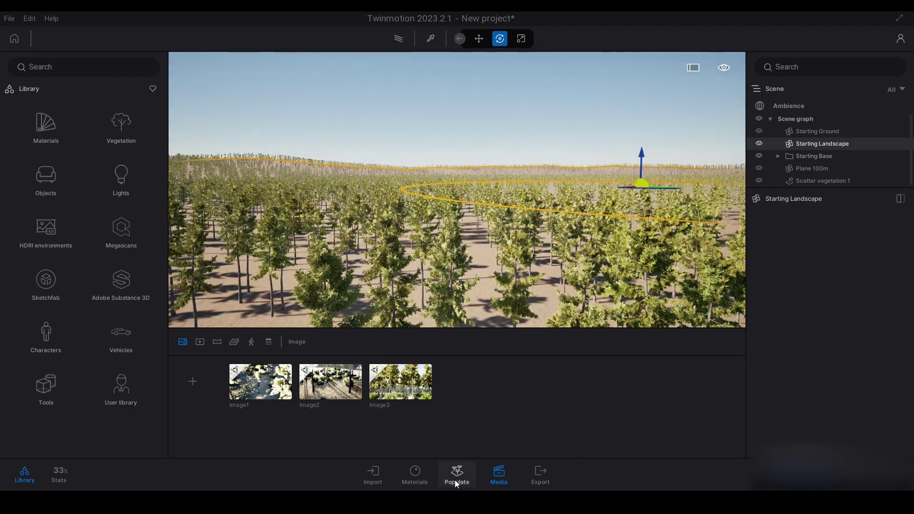
- Open the saved Image3 and Image1 views to check how the spruce forest looks in each
{"action": "key", "text": "w"}
{"action": "mouse_move", "coordinate": [521, 287]}
{"action": "right_mouse_down"}
{"action": "mouse_move", "coordinate": [520, 319]}
{"action": "mouse_move", "coordinate": [520, 287]}
{"action": "right_mouse_up"}
{"action": "key", "text": "s"}
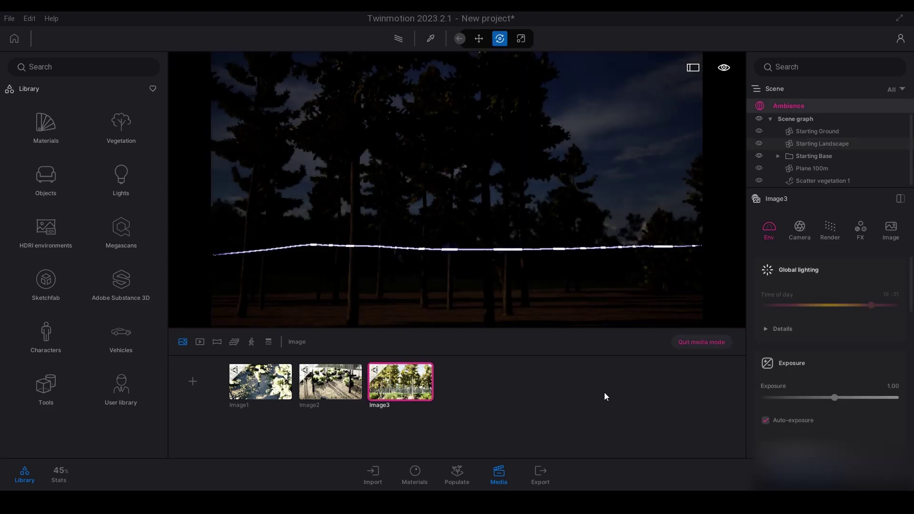
{"action": "key", "text": "r"}
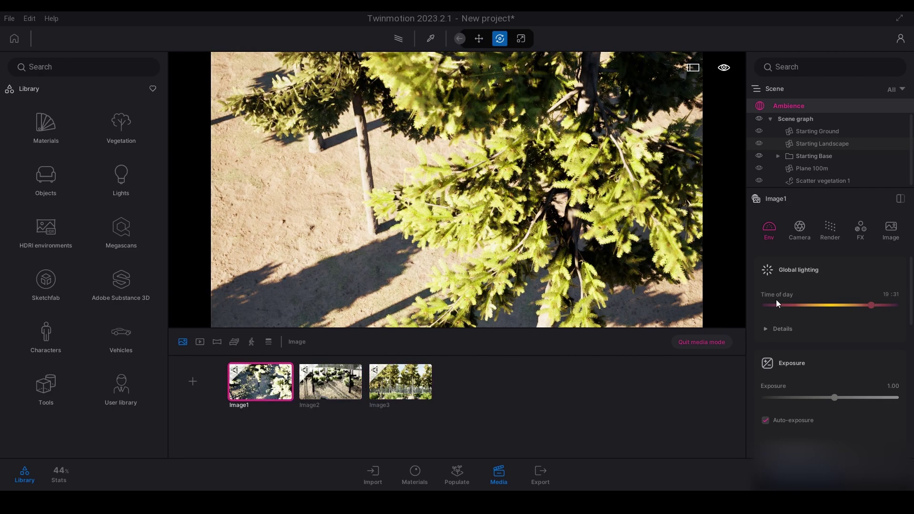
- Open the foliage Paint tool, reframe the Image1 view across the spruce forest toward the horizon, and deactivate the brush
{"action": "left_click", "coordinate": [457, 474]}
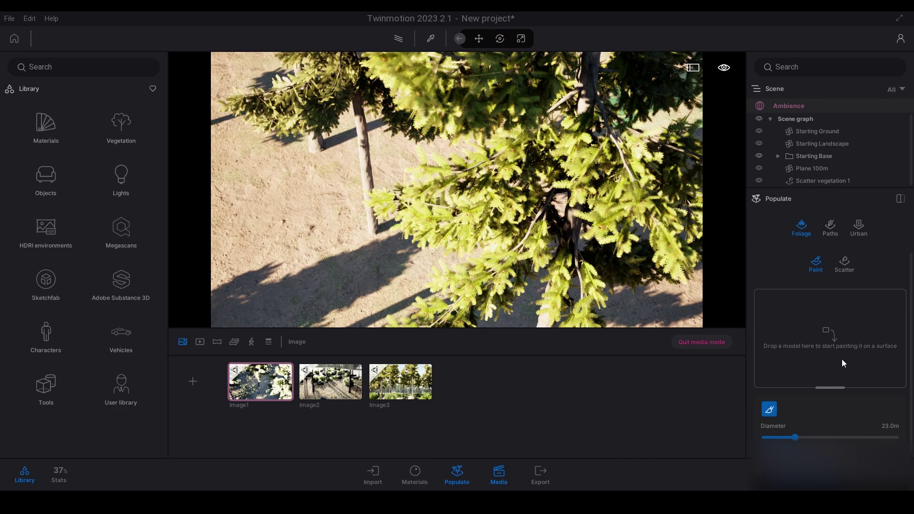
{"action": "scroll", "coordinate": [855, 350], "scroll_direction": "down", "scroll_amount": 1}
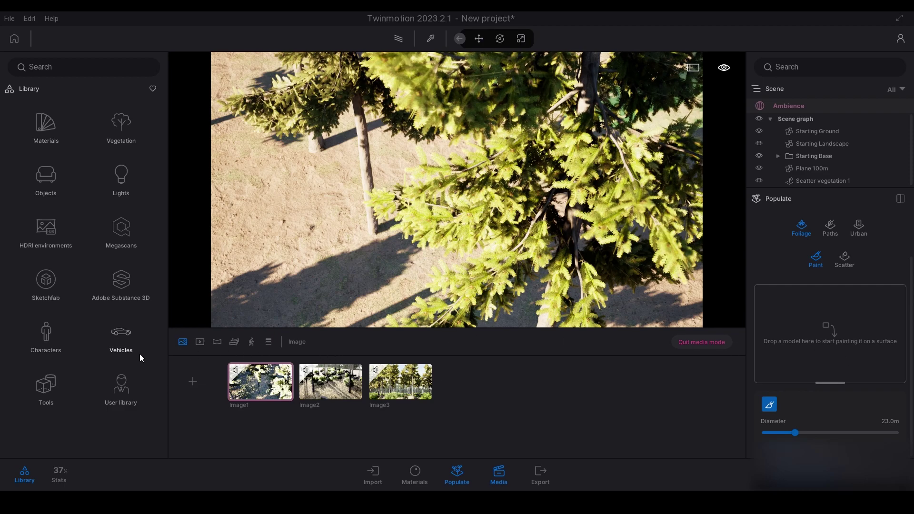
{"action": "scroll", "coordinate": [367, 193], "scroll_direction": "down", "scroll_amount": 5}
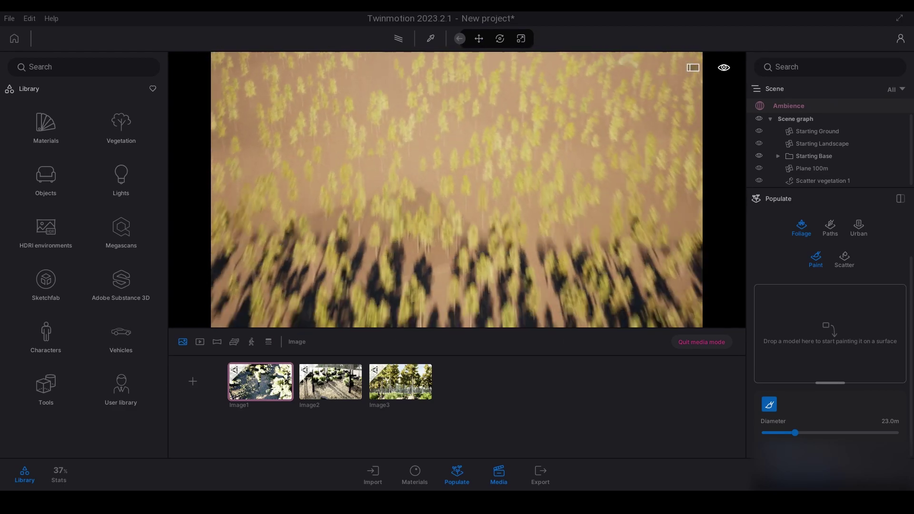
{"action": "right_click_drag", "start_coordinate": [367, 194], "coordinate": [436, 164]}
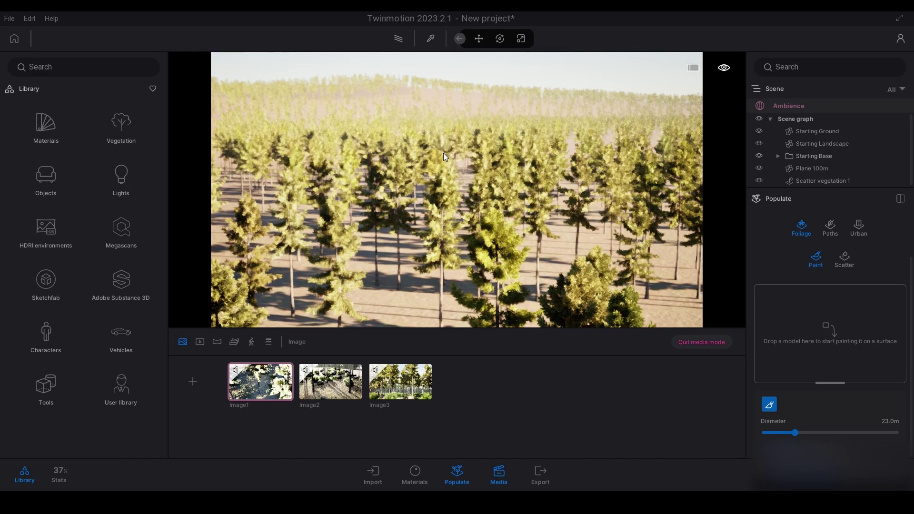
{"action": "key", "text": "r"}
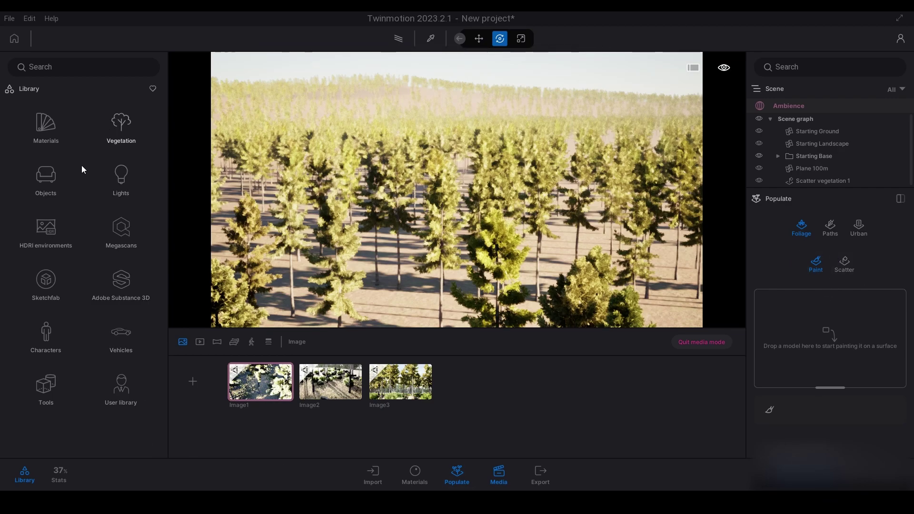
- Browse the library to the Megascans 3D plants category
{"action": "left_click", "coordinate": [120, 234]}
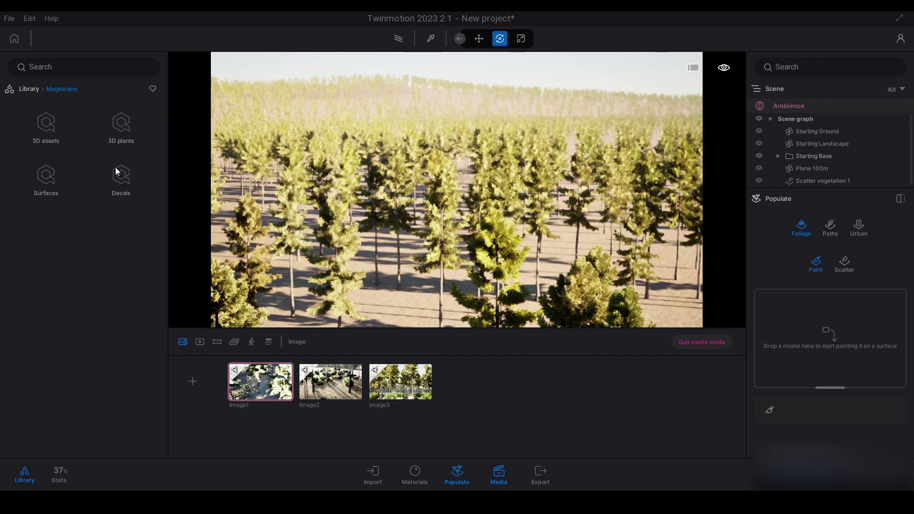
{"action": "left_click", "coordinate": [112, 136]}
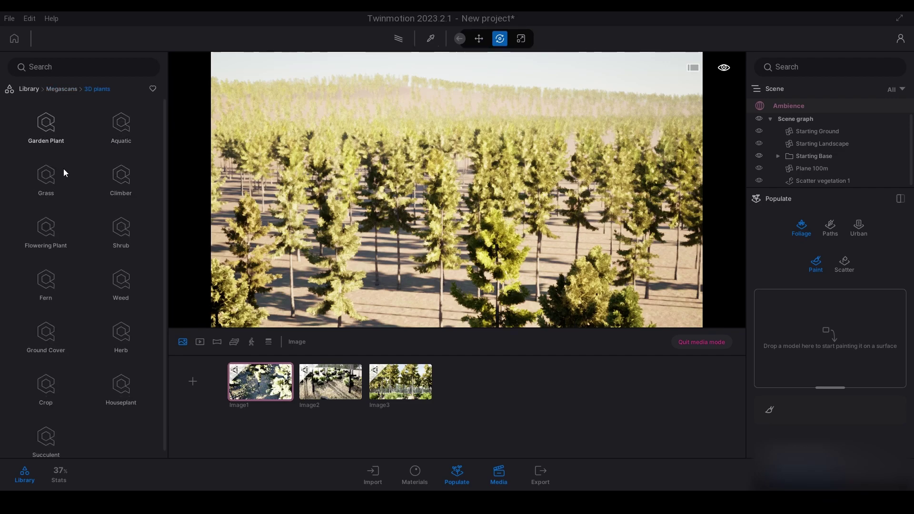